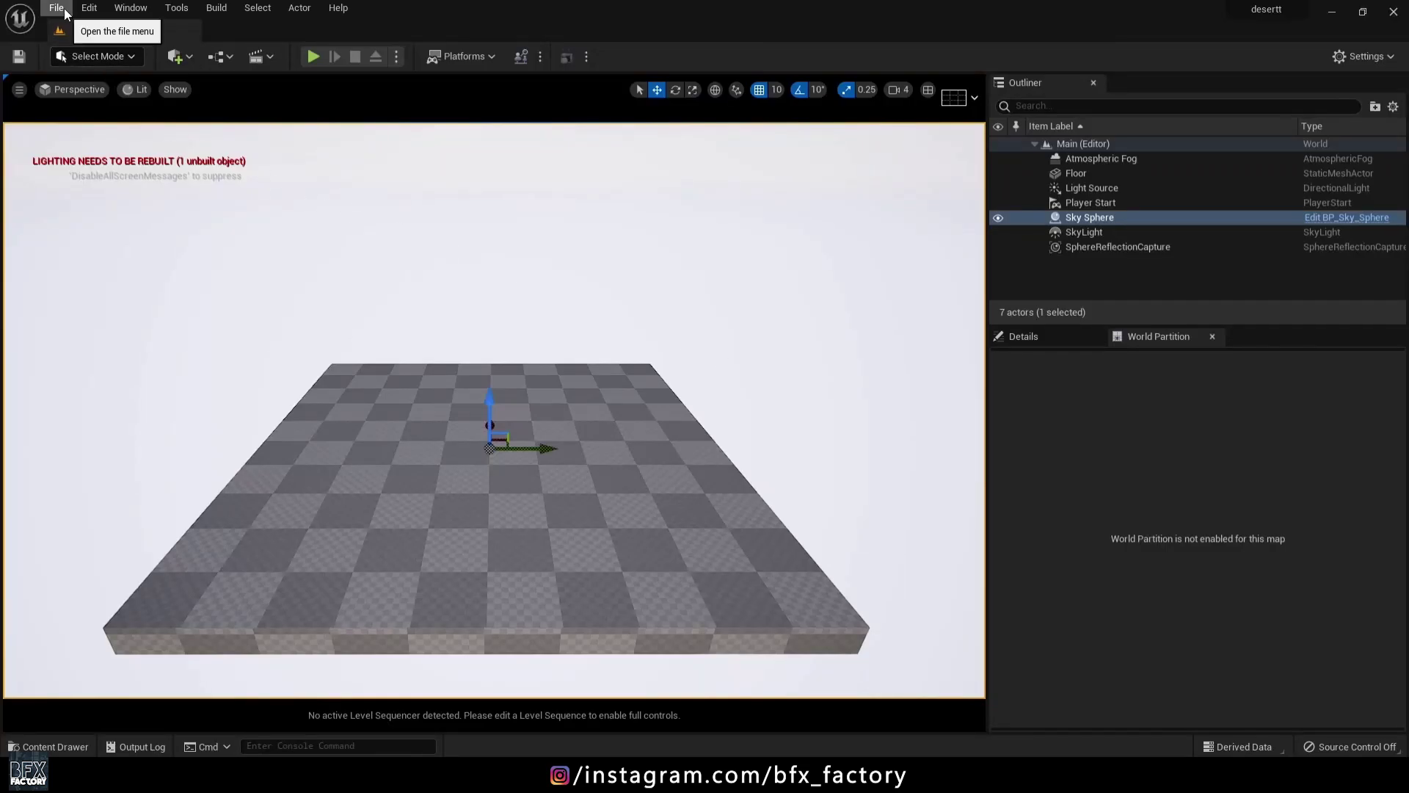
# Step: Create a new untitled level from the Empty Level template
pyautogui.click(56, 7)
pyautogui.click(100, 47)
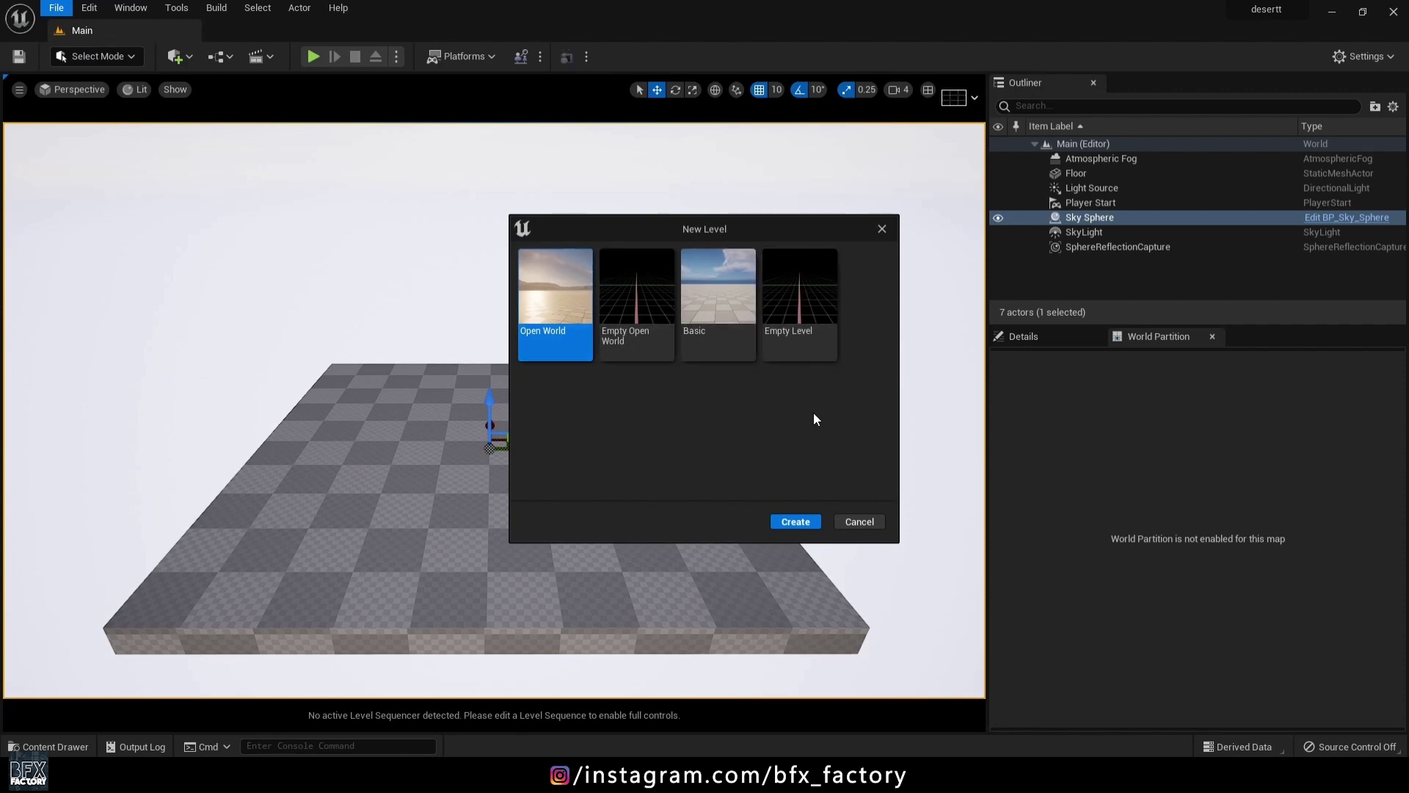
pyautogui.click(799, 330)
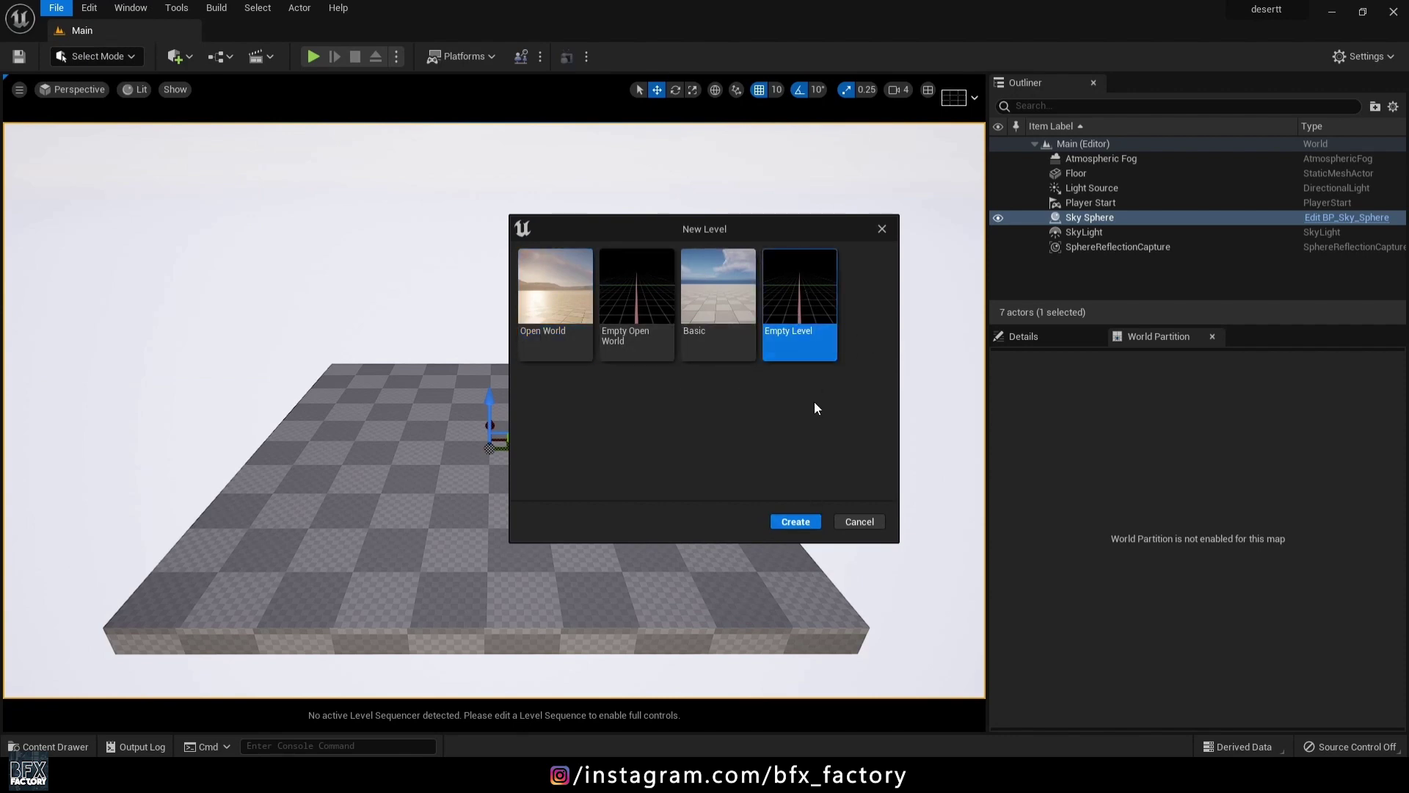
pyautogui.click(796, 523)
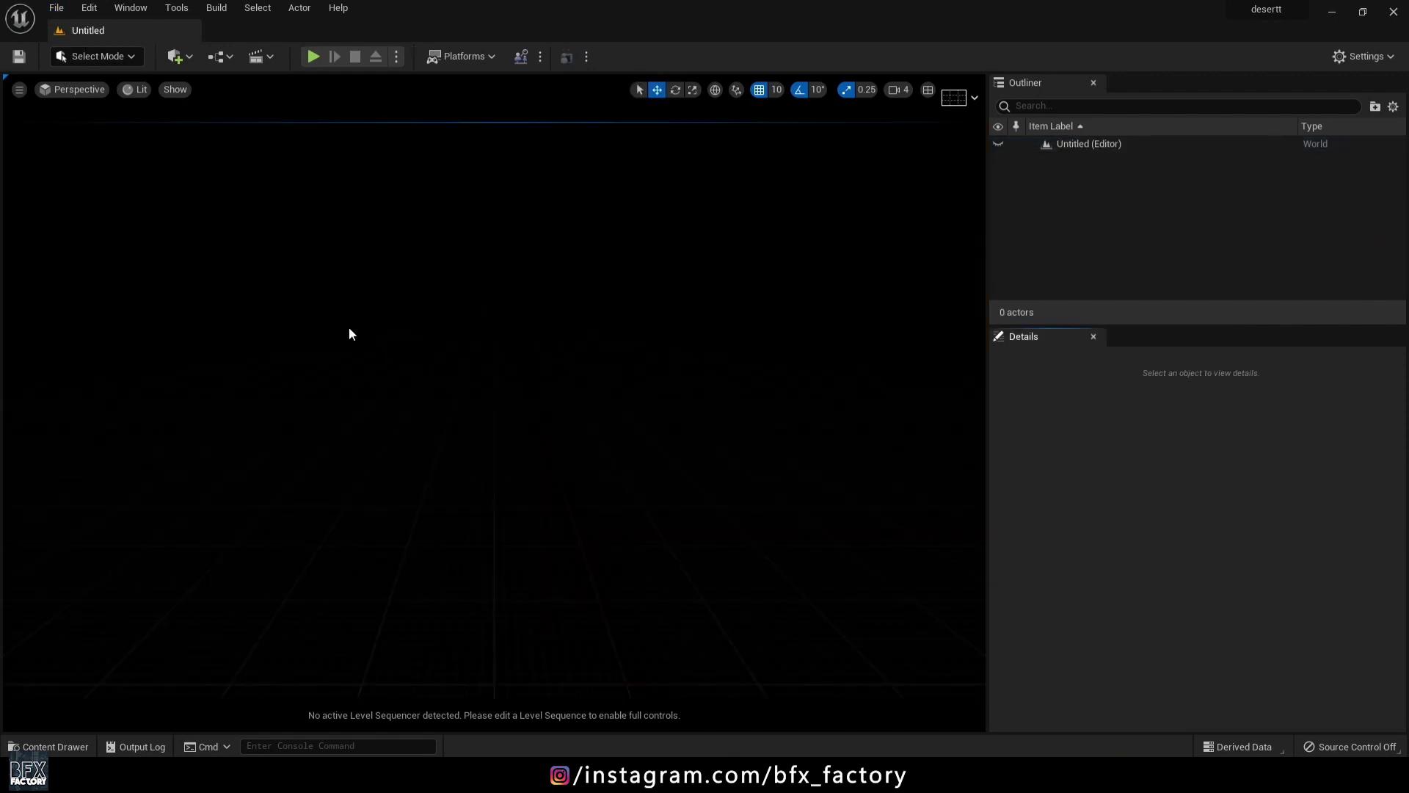
# Step: Add a movable Directional Light and a movable Sky Light raised above the ground
pyautogui.click(188, 61)
pyautogui.moveTo(213, 192)
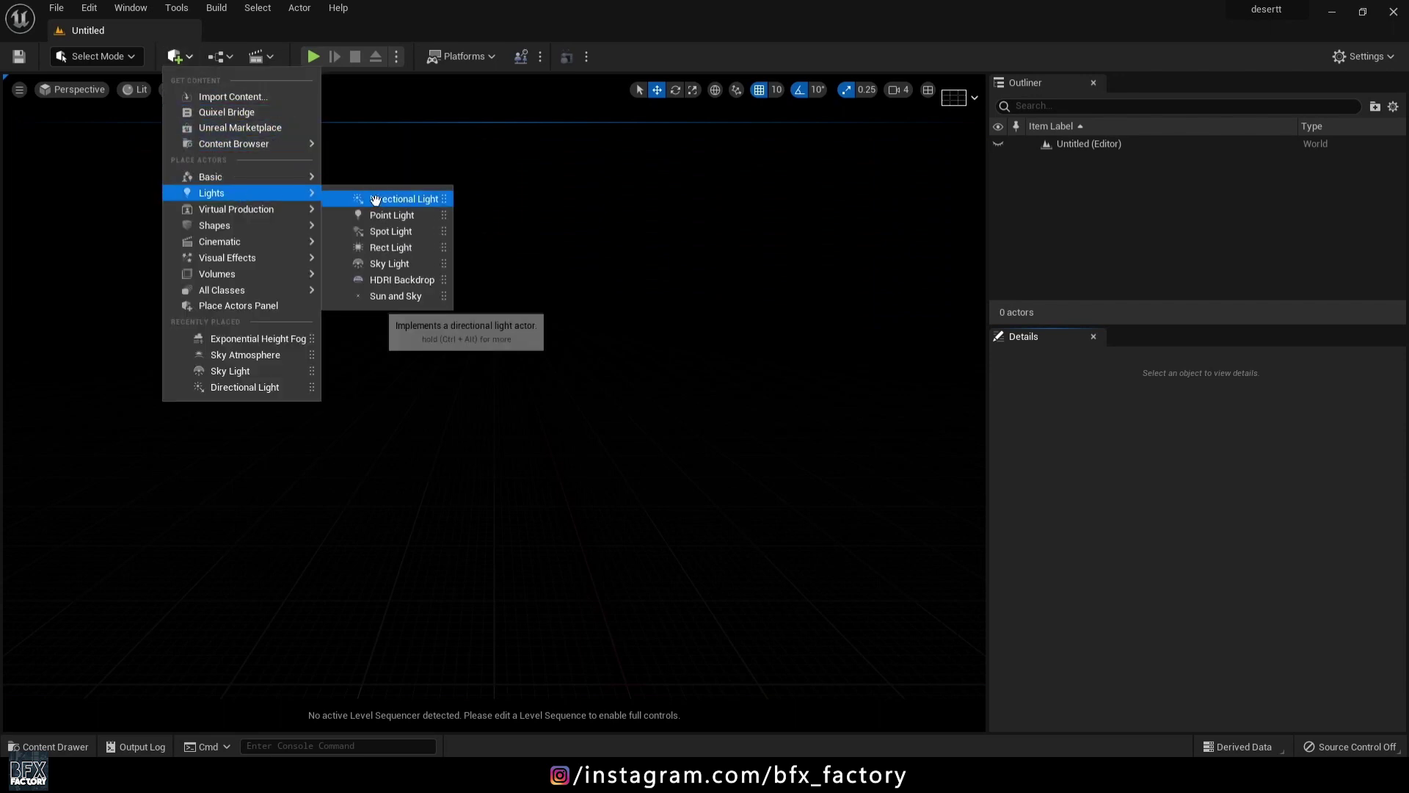
pyautogui.click(403, 199)
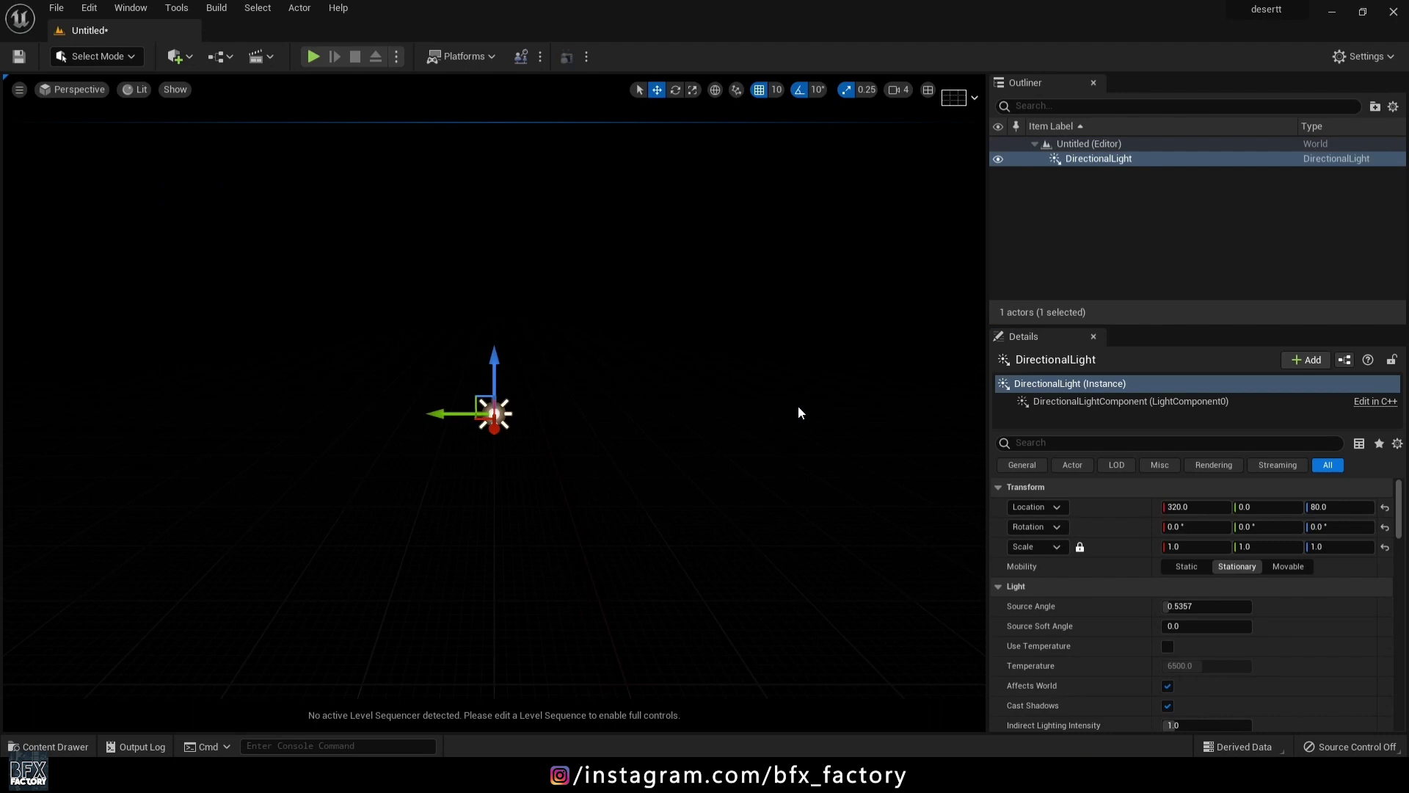
pyautogui.click(1288, 566)
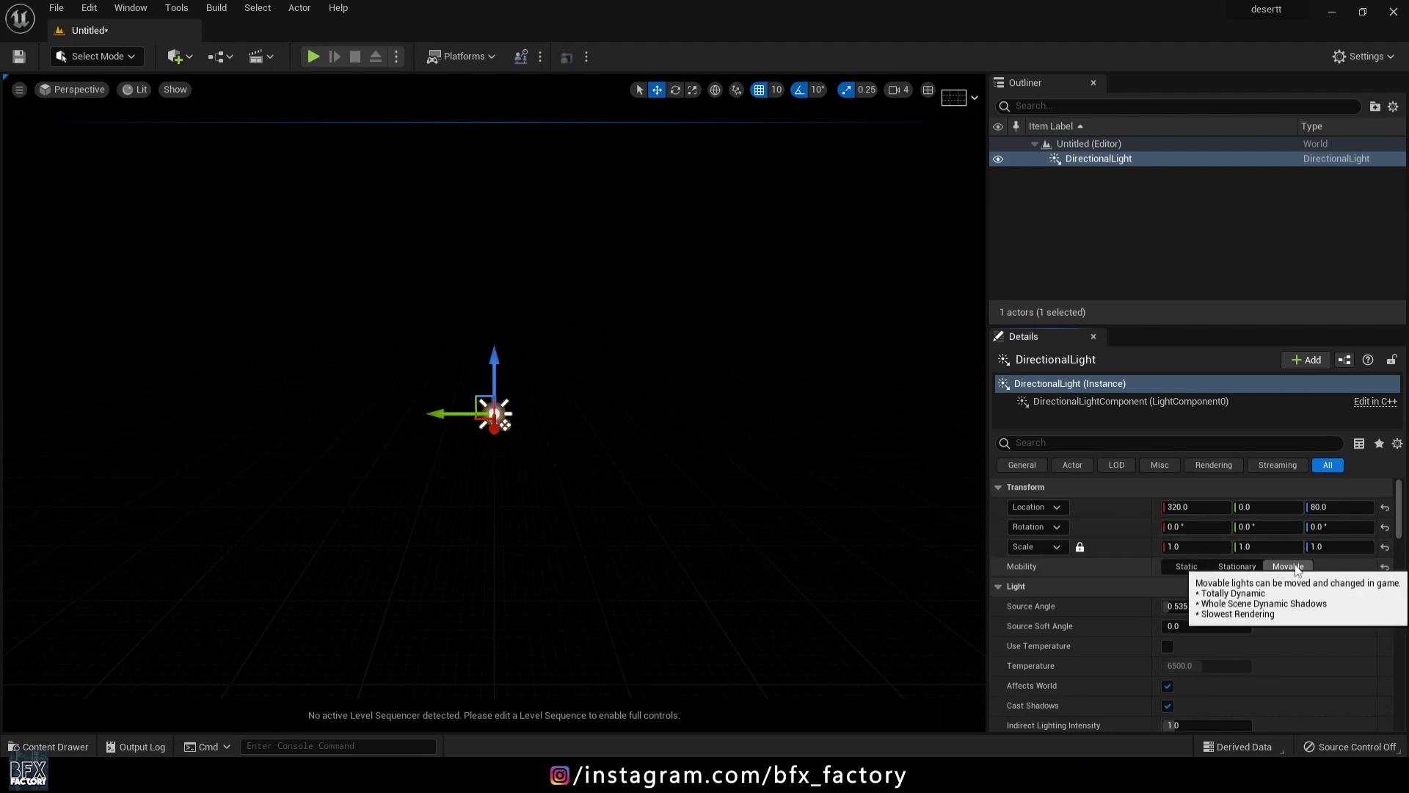
pyautogui.click(192, 54)
pyautogui.moveTo(212, 193)
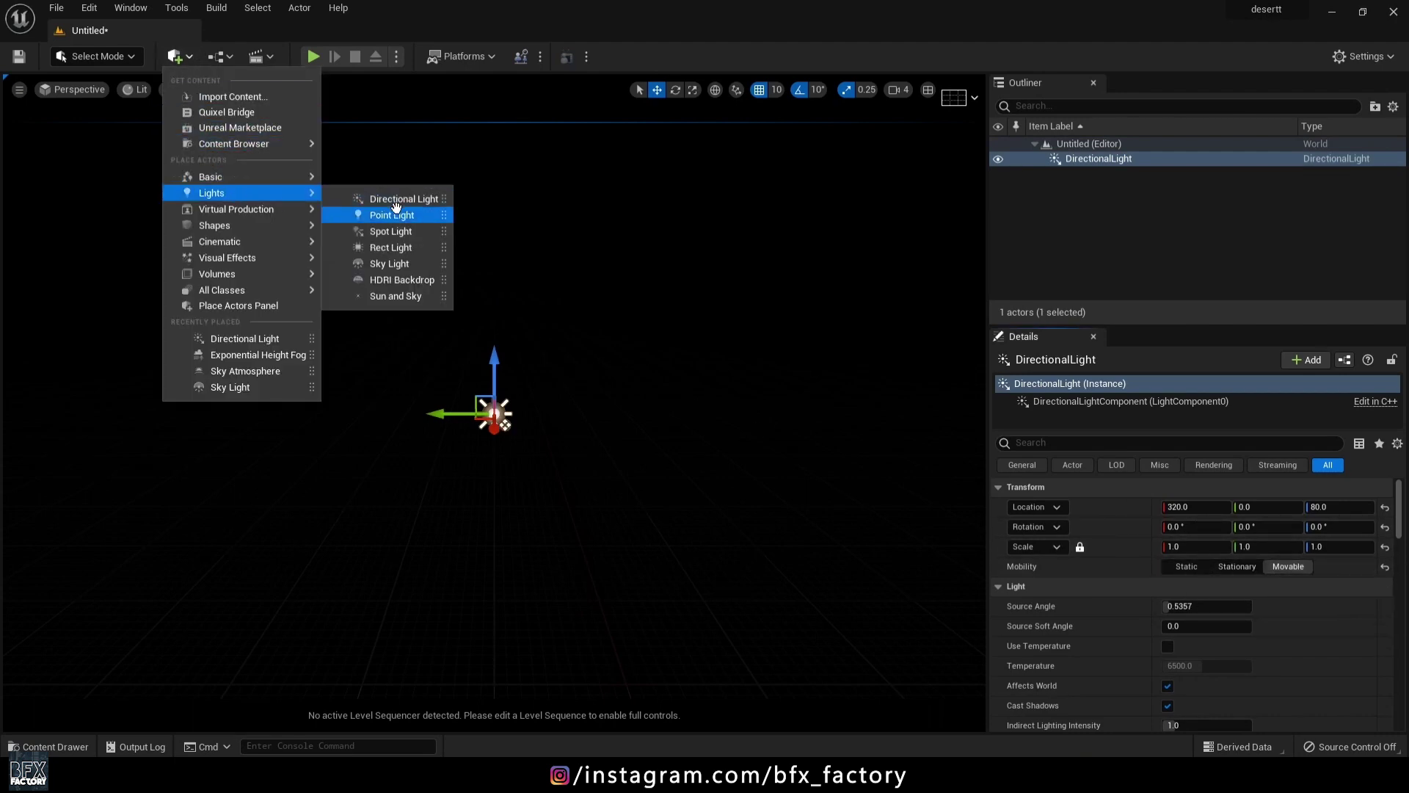
pyautogui.click(388, 263)
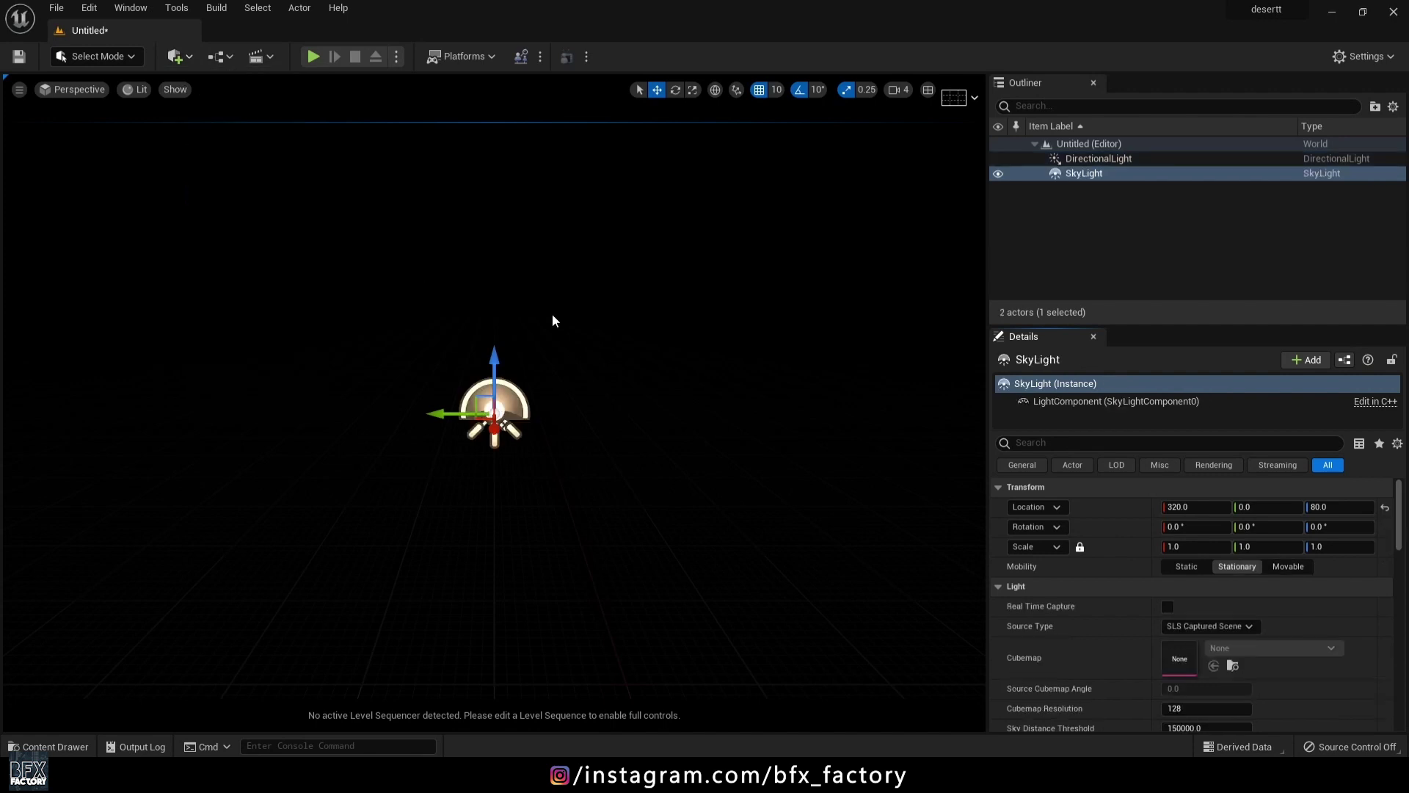
pyautogui.click(1288, 566)
pyautogui.moveTo(489, 353); pyautogui.dragTo(505, 258)
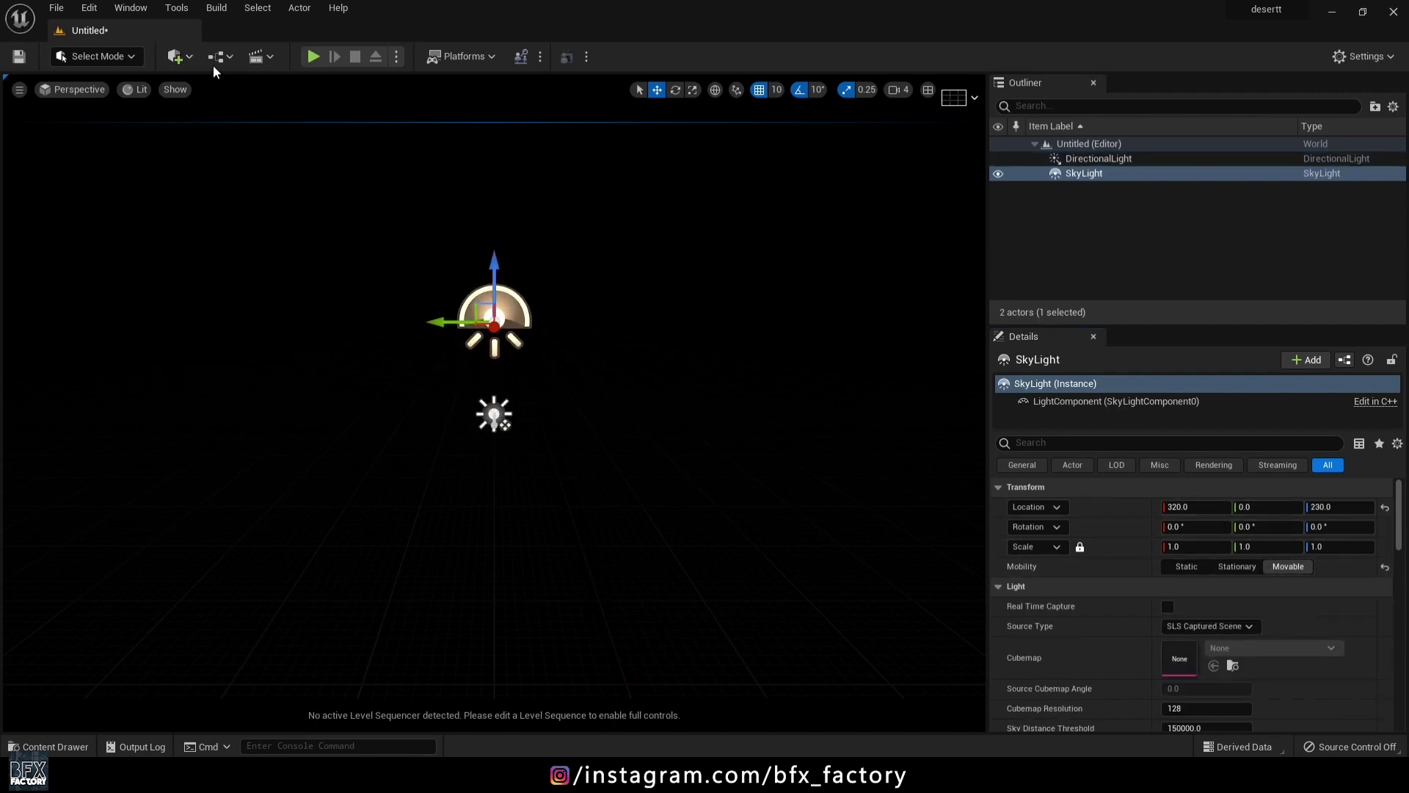
# Step: Add a Sky Atmosphere and an Exponential Height Fog to the level
pyautogui.click(181, 56)
pyautogui.moveTo(227, 258)
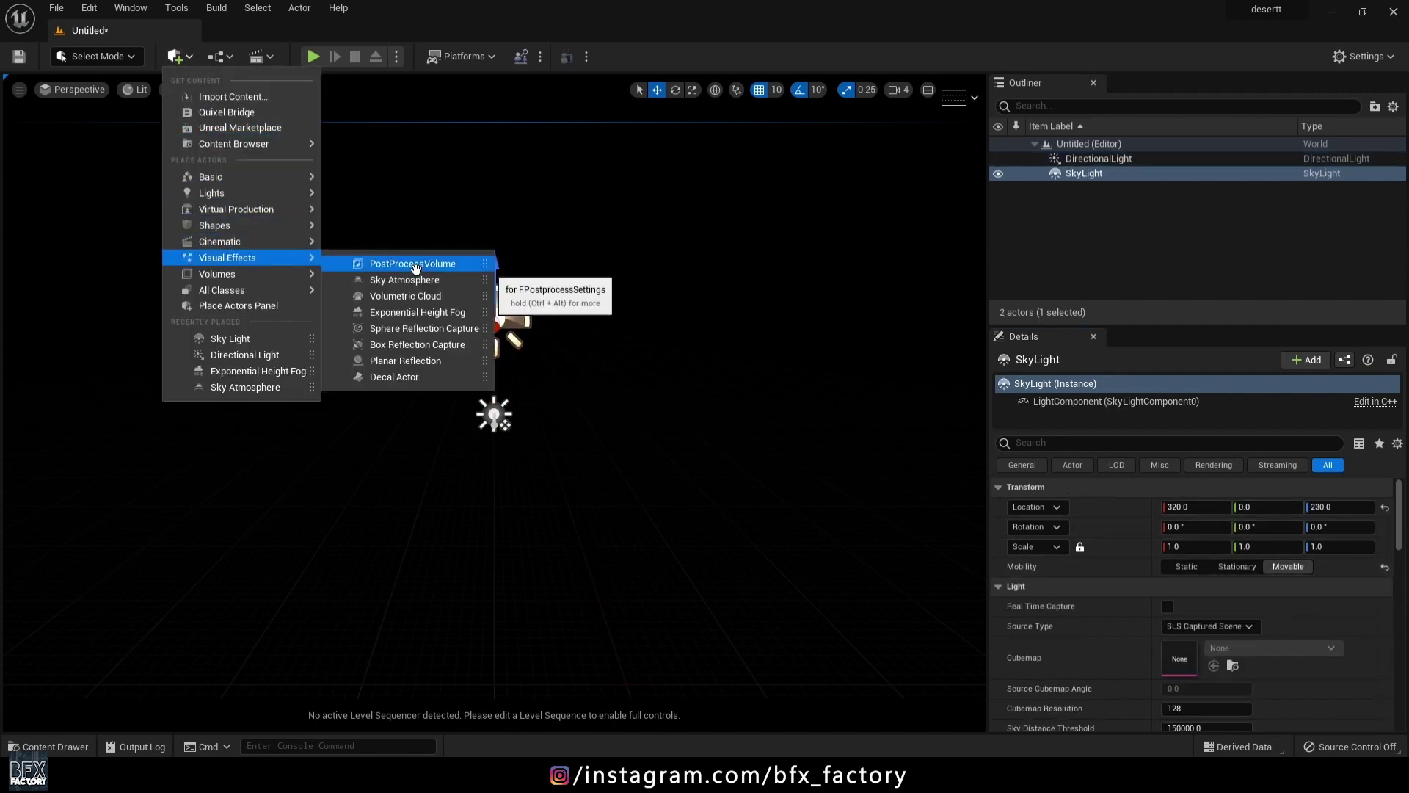
pyautogui.click(405, 279)
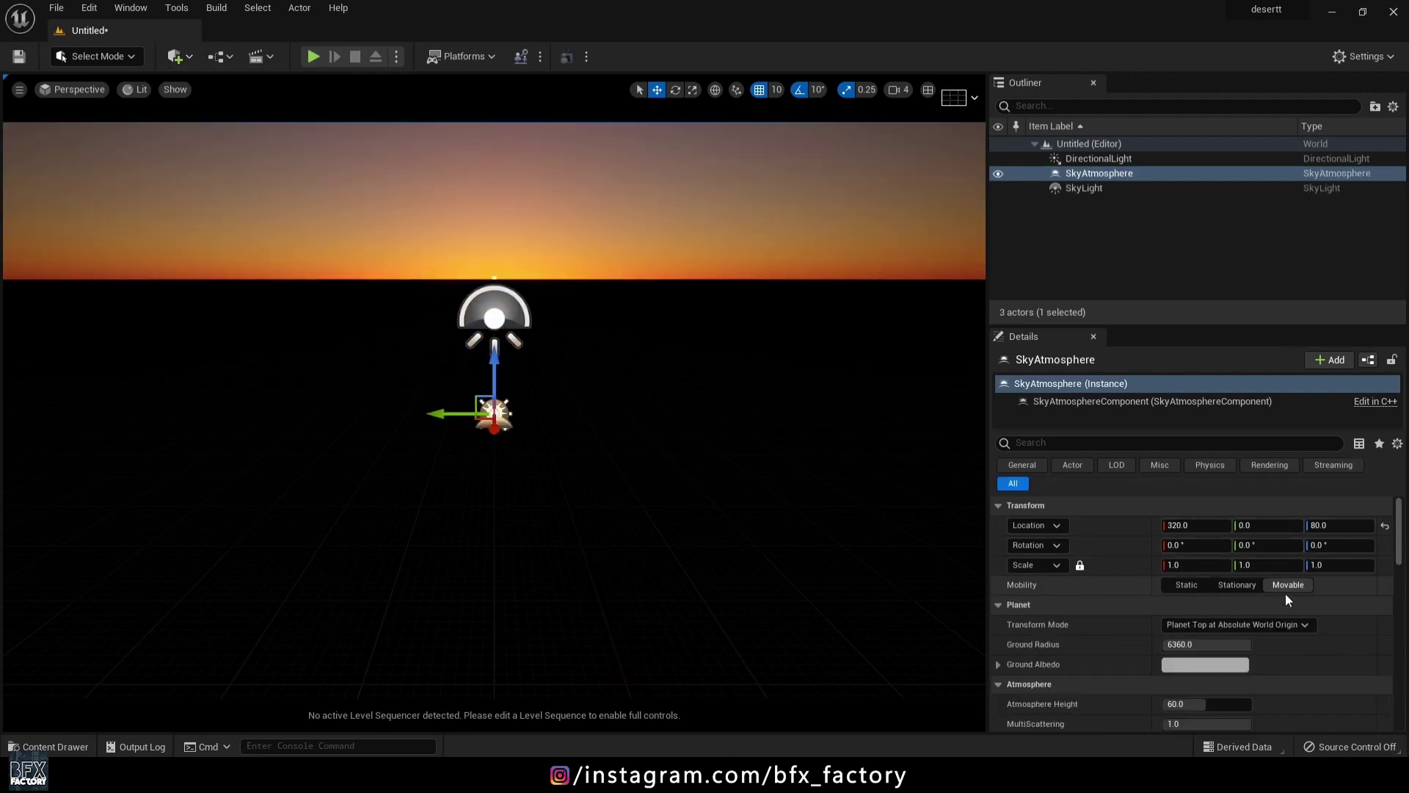
pyautogui.click(180, 56)
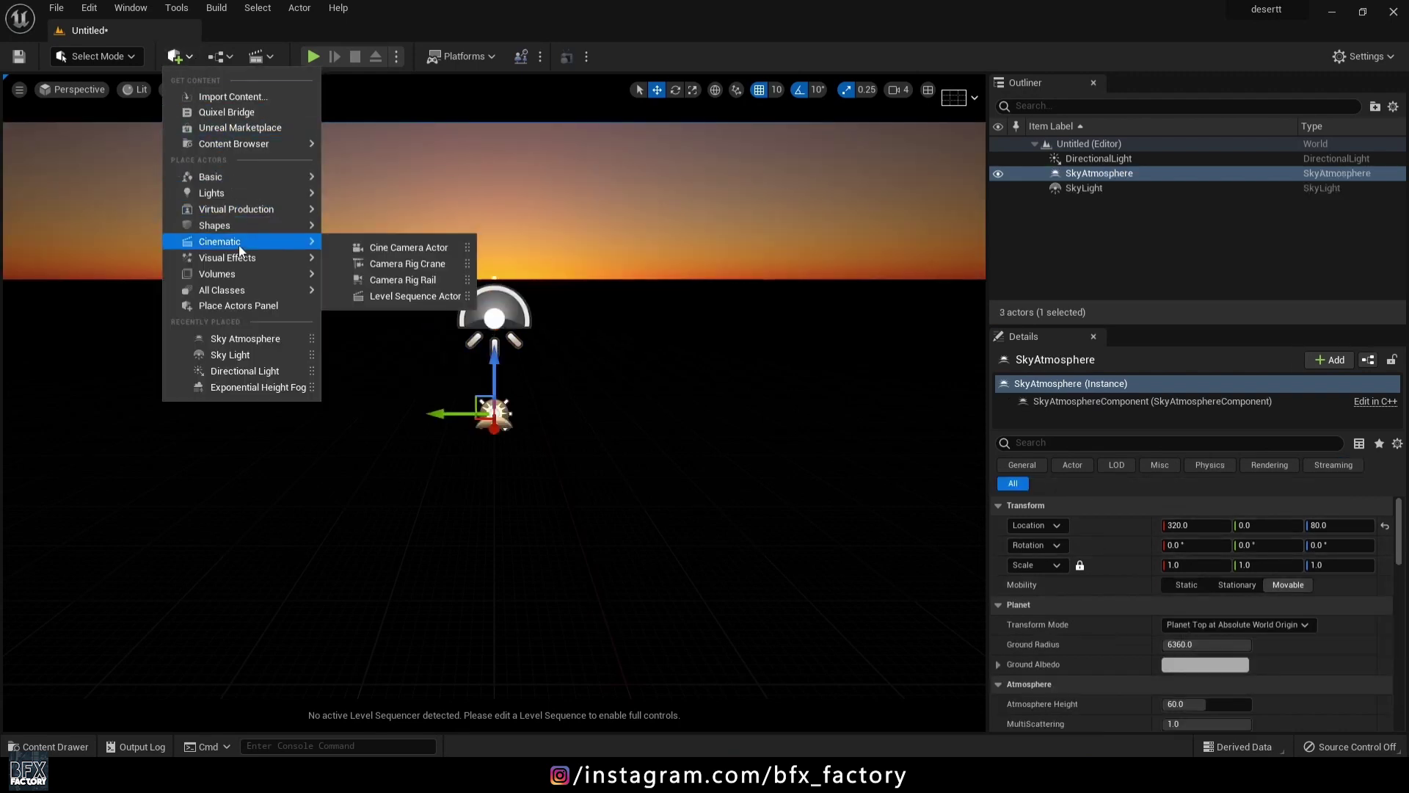
pyautogui.moveTo(227, 258)
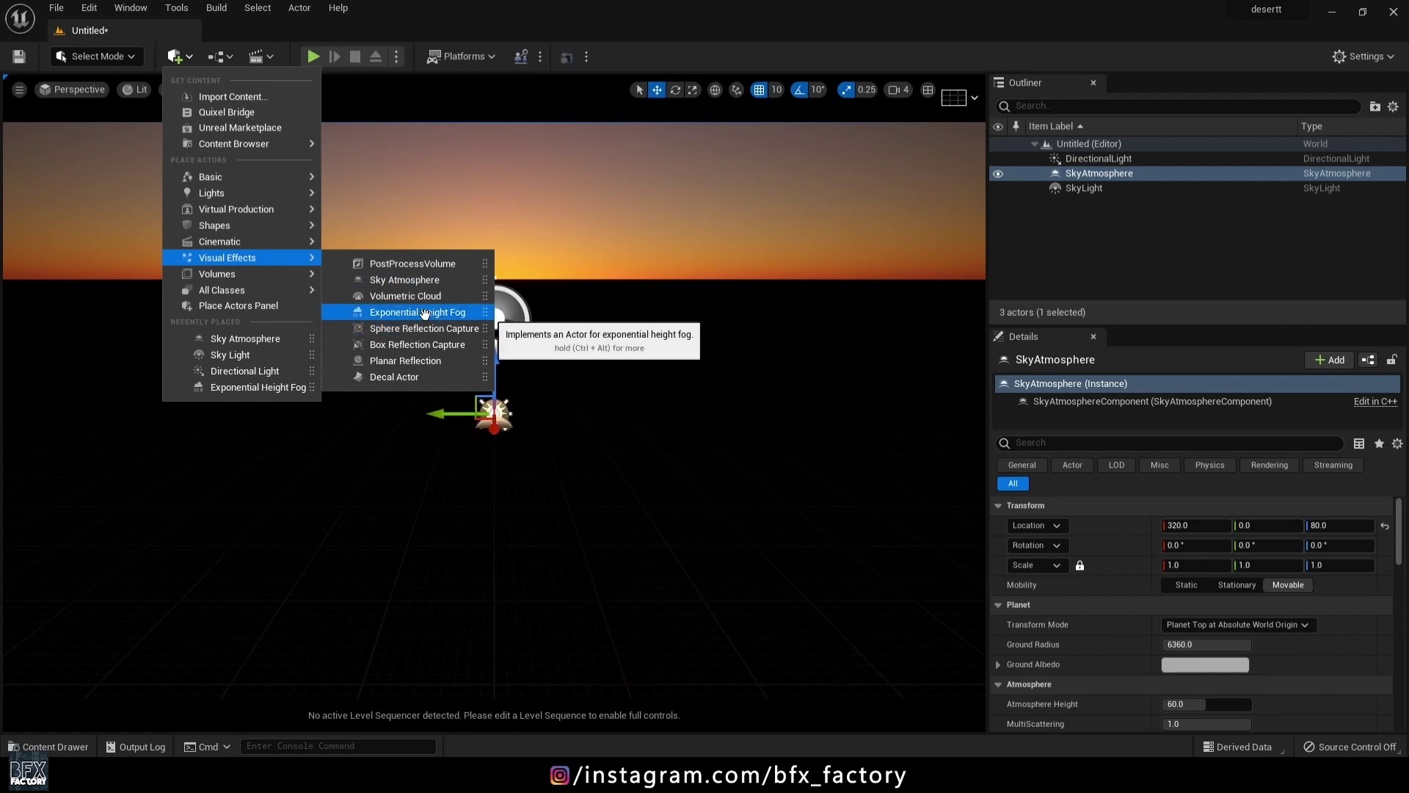
pyautogui.click(417, 312)
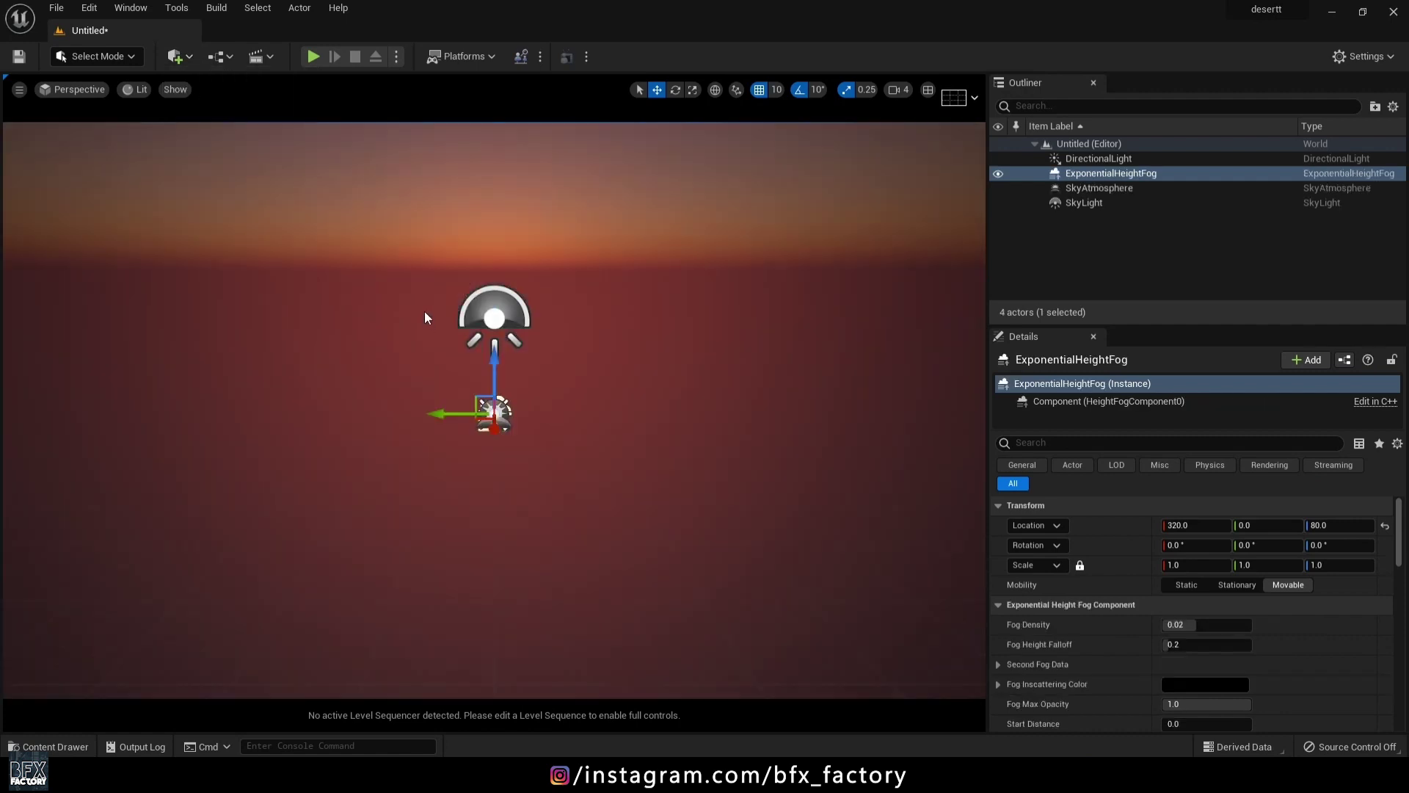
# Step: Enable Real Time Capture on the Sky Light and rotate the sun to daytime with Ctrl+L
pyautogui.click(1104, 207)
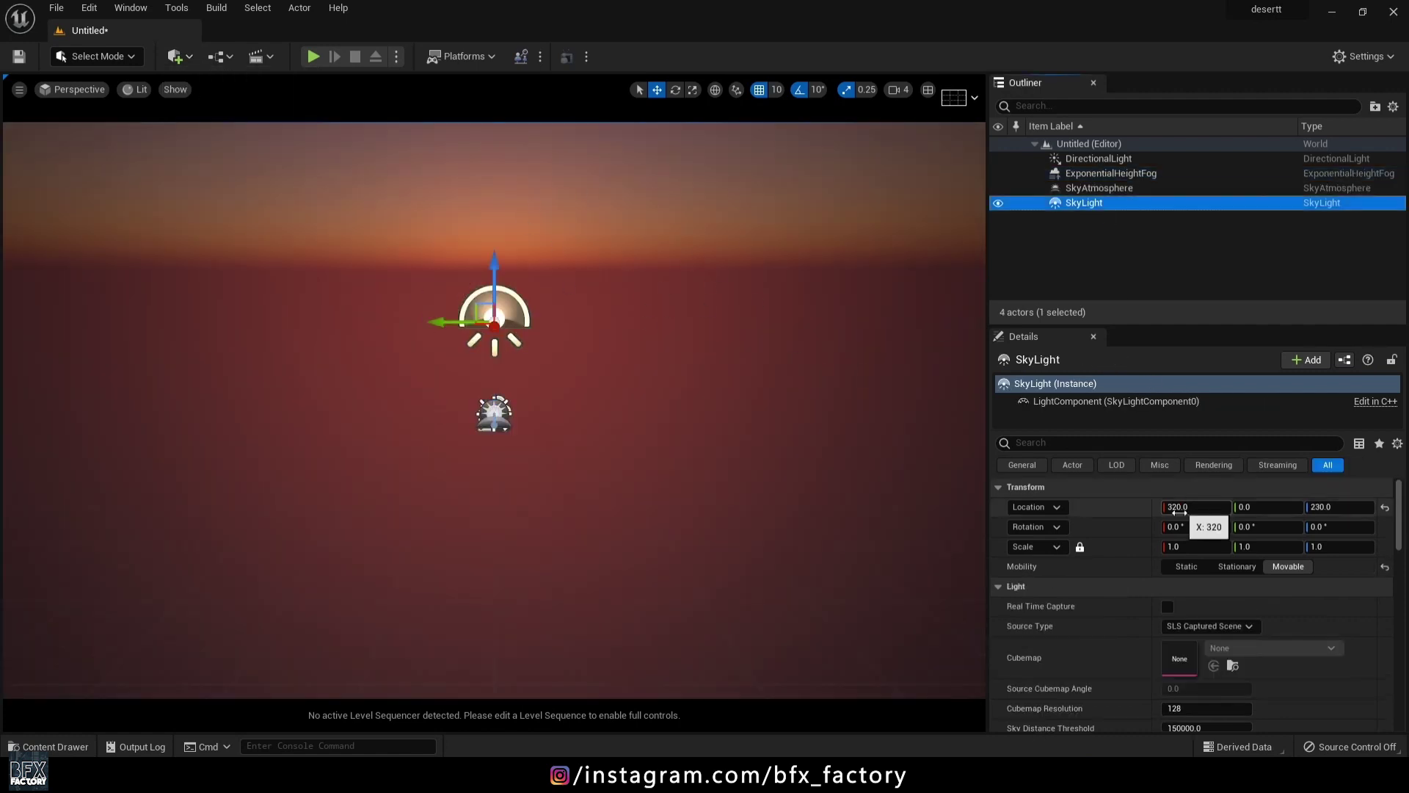
pyautogui.click(1168, 608)
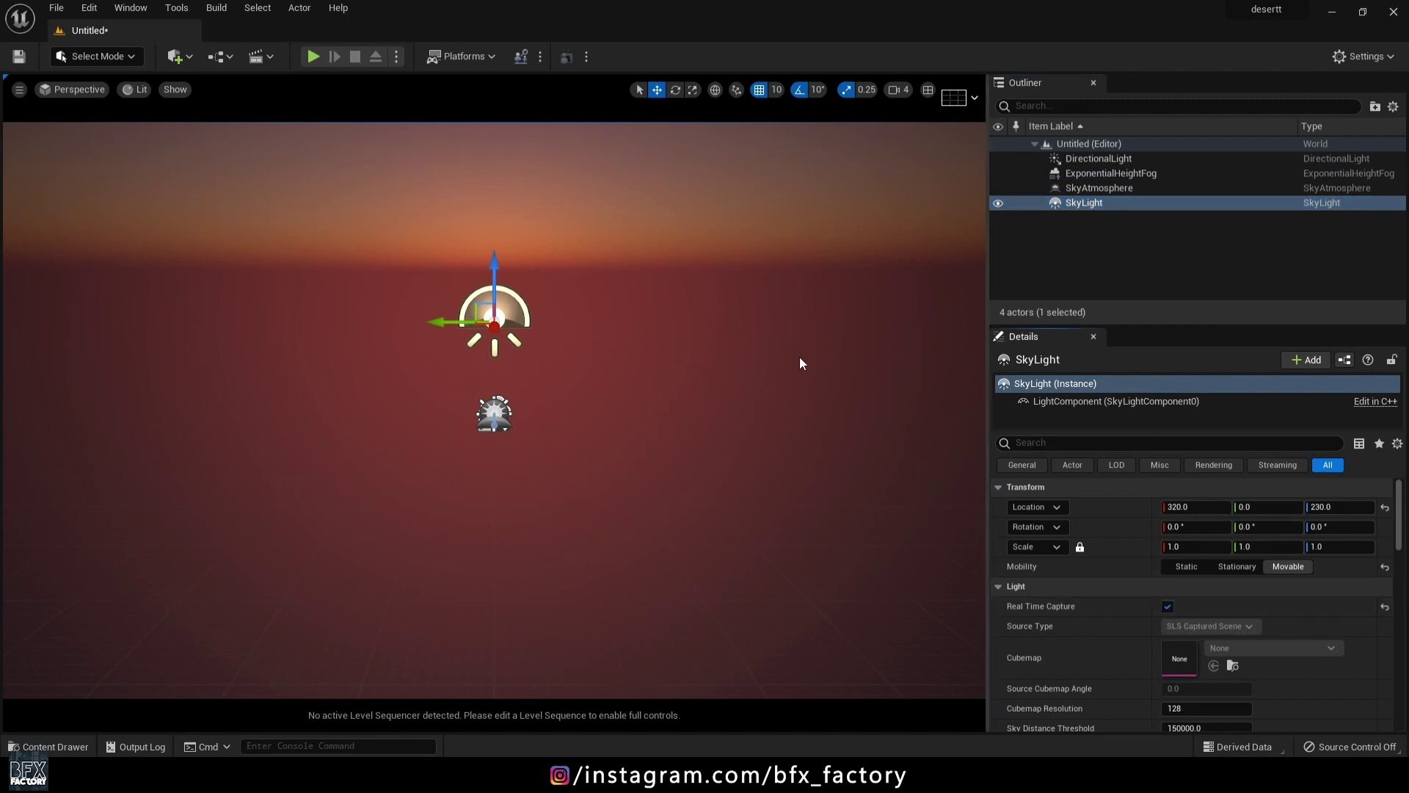
pyautogui.click(775, 349)
pyautogui.hotkey('ctrl', 'l')
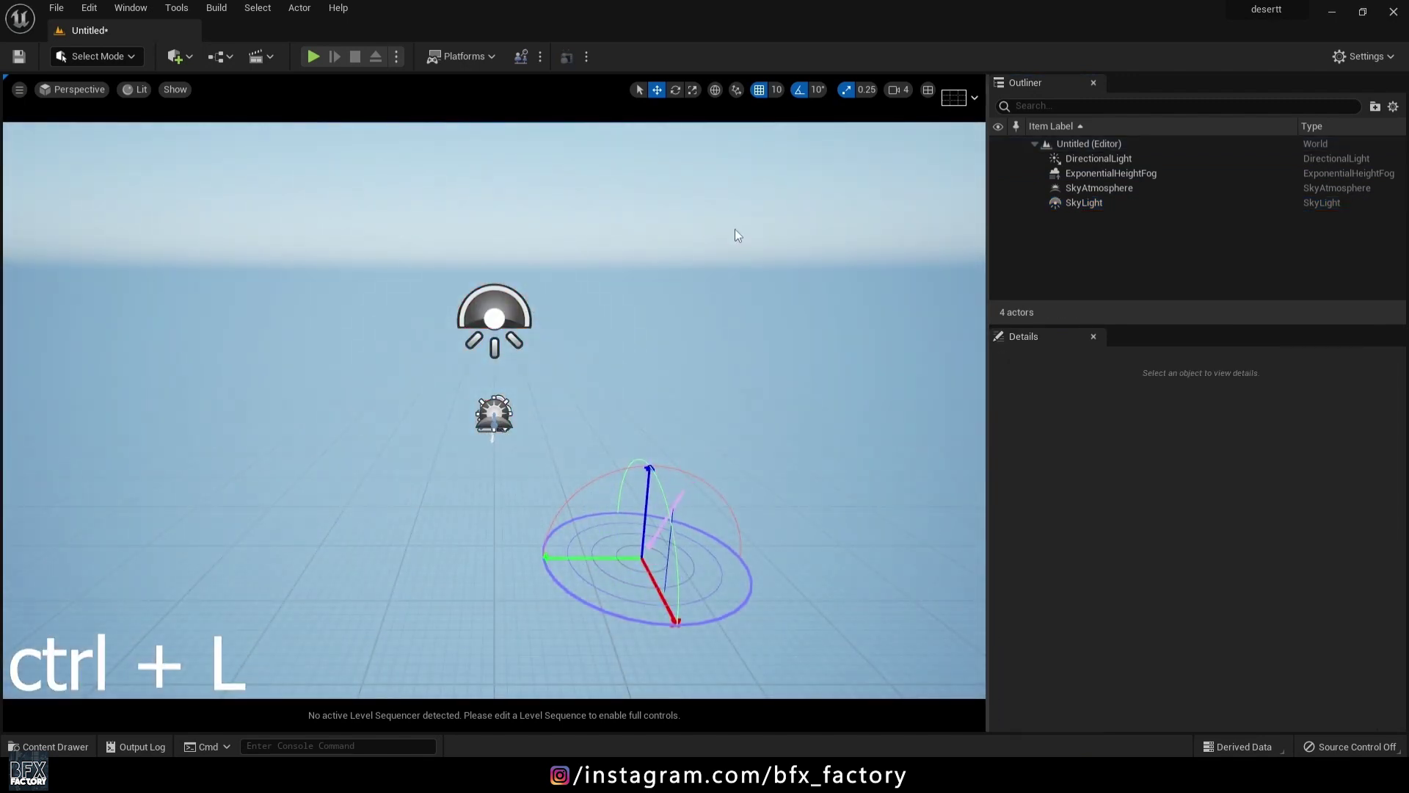
# Step: Add a Post Process Volume with Min and Max EV100 both overridden to 1.0
pyautogui.click(186, 60)
pyautogui.moveTo(227, 258)
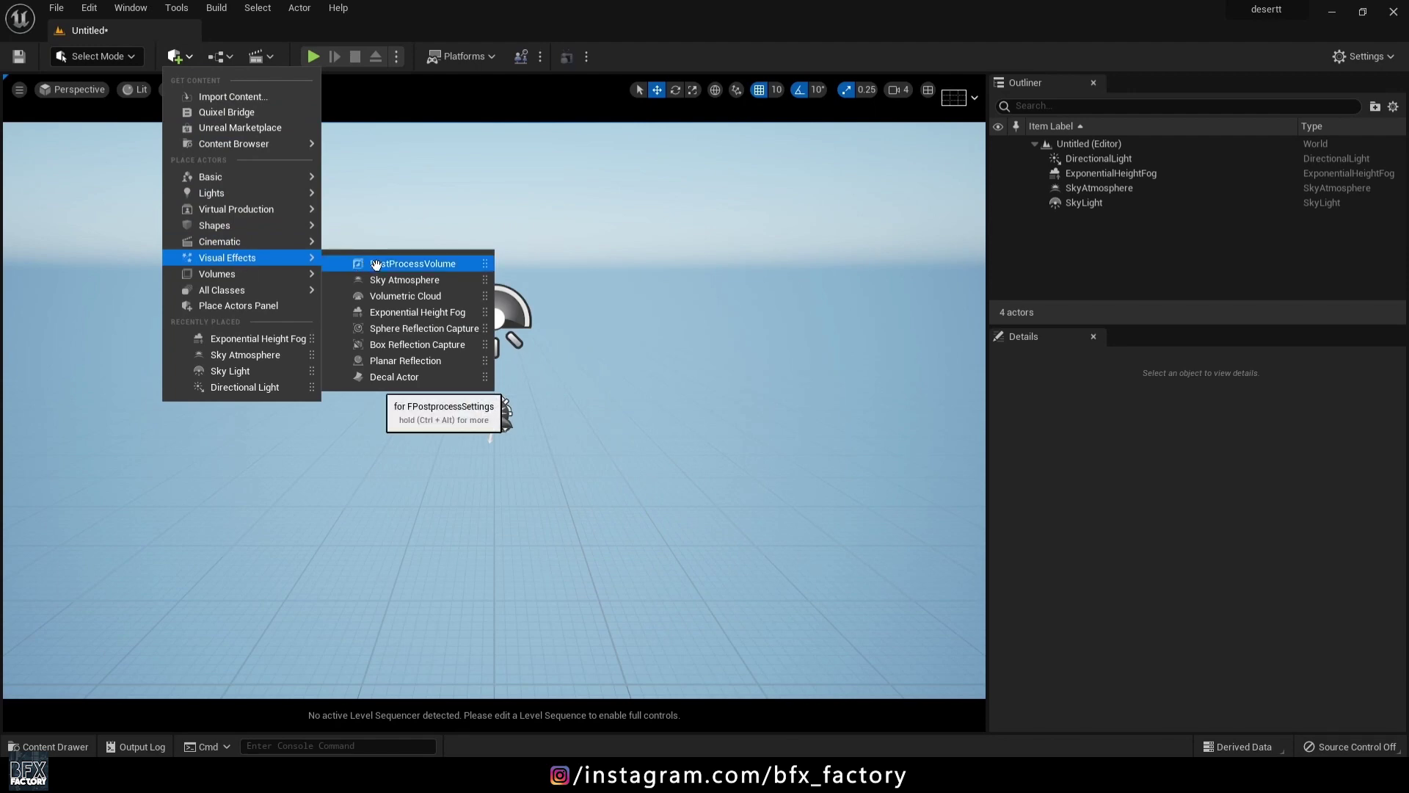
pyautogui.click(376, 265)
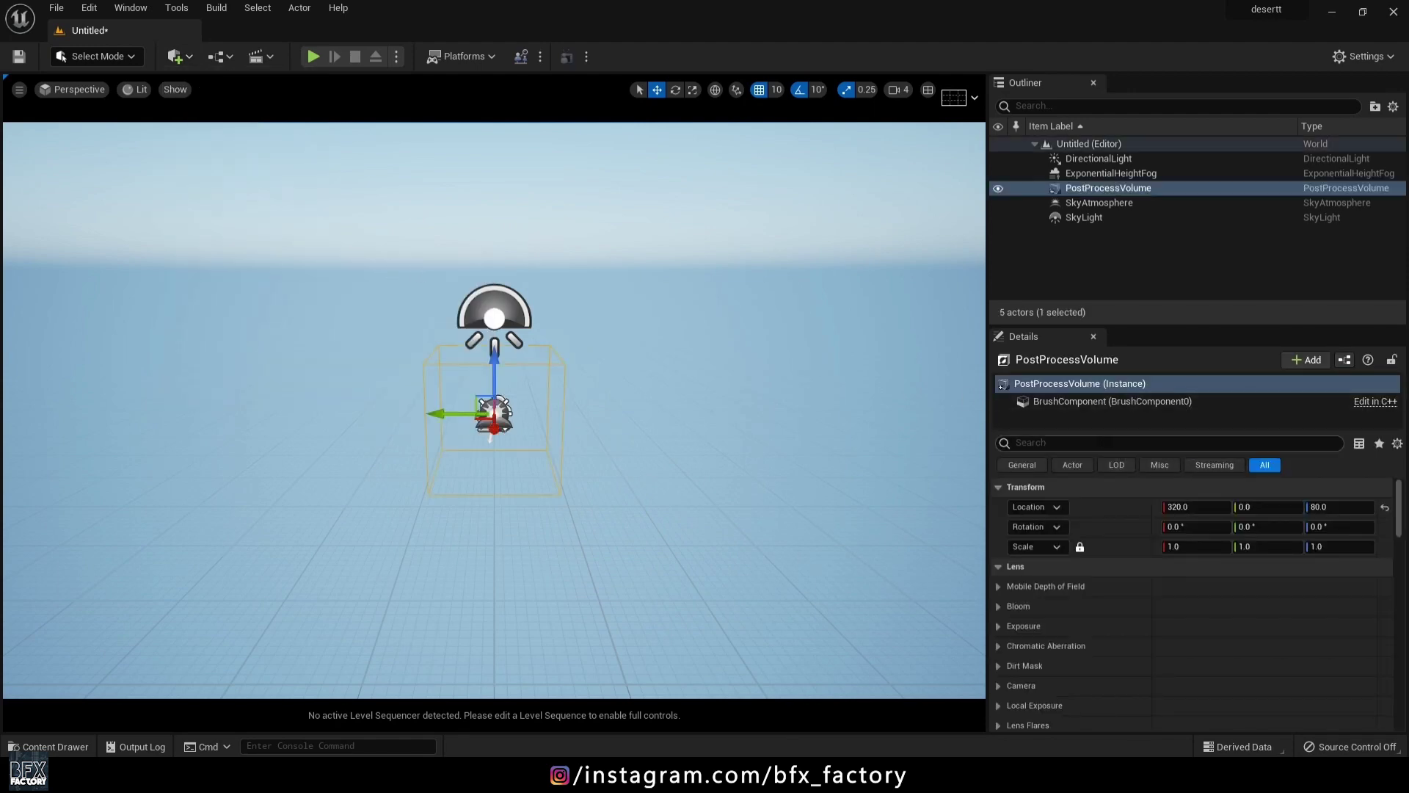
pyautogui.click(1003, 631)
pyautogui.scroll(-3, 1107, 626)
pyautogui.scroll(-2, 1106, 627)
pyautogui.scroll(-1, 1107, 622)
pyautogui.click(1023, 580)
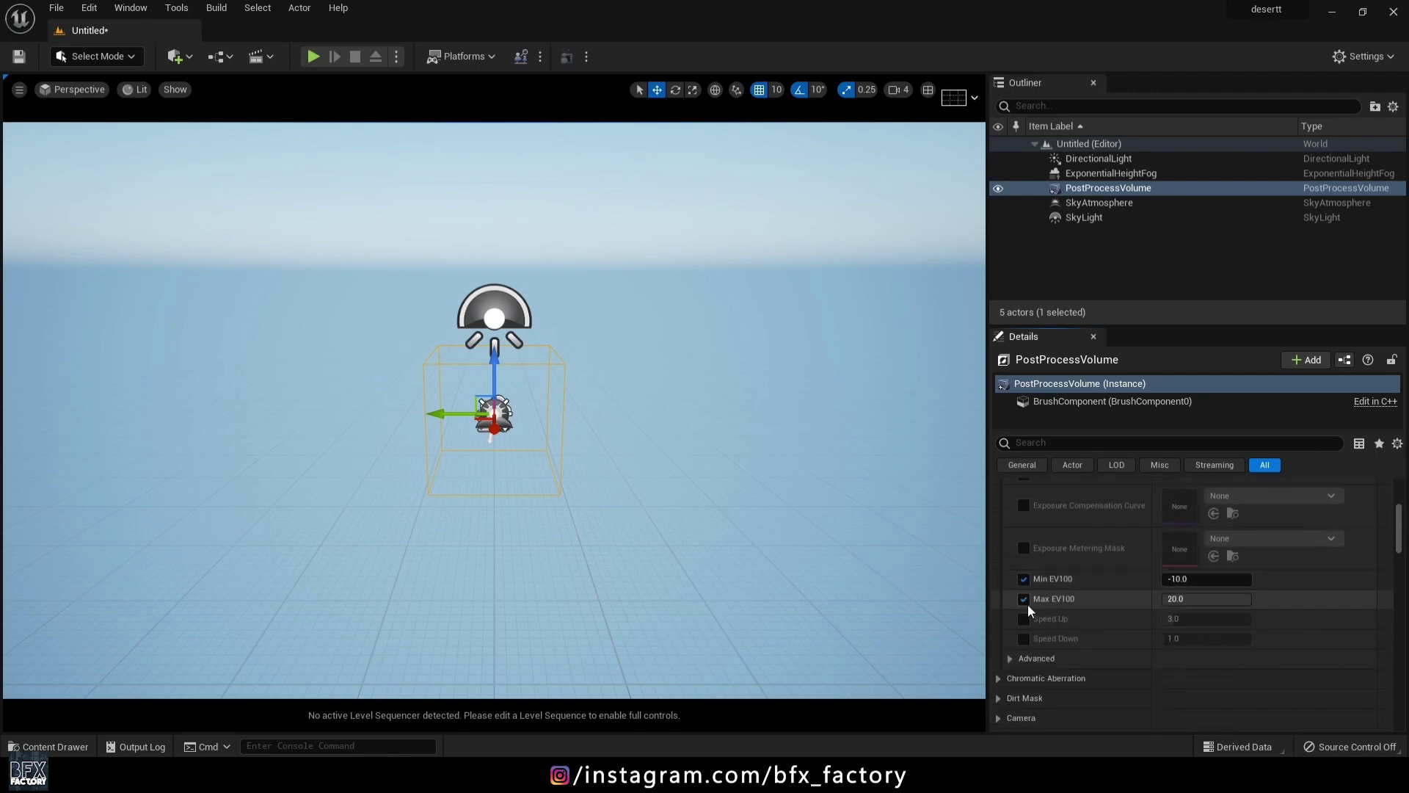
pyautogui.click(1184, 579)
pyautogui.write('1')
pyautogui.press('Return')
pyautogui.click(1206, 599)
pyautogui.write('1')
pyautogui.press('Return')
# Step: Enable Infinite Extent (Unbound) so the post-process volume covers the whole level
pyautogui.click(1160, 442)
pyautogui.write('b')
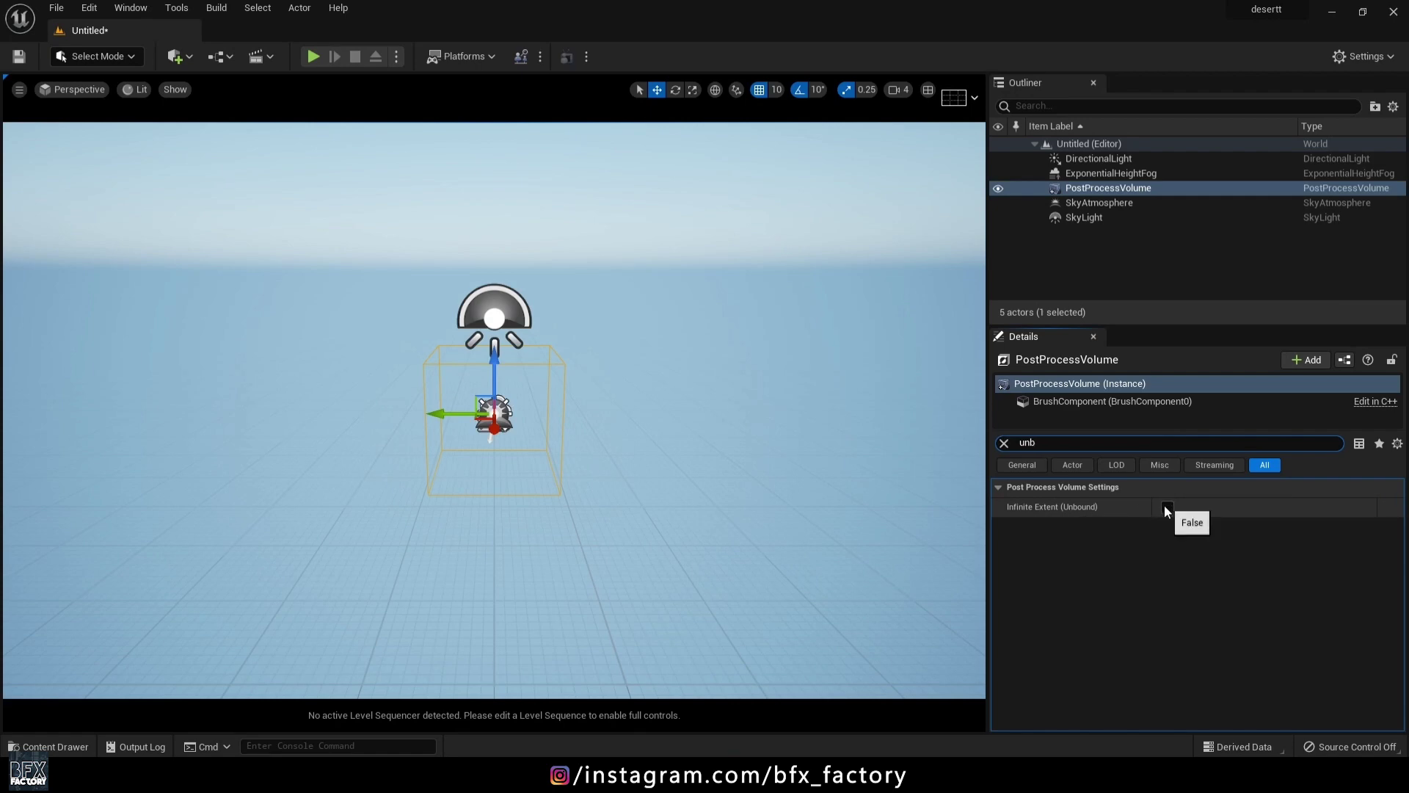
pyautogui.click(1166, 507)
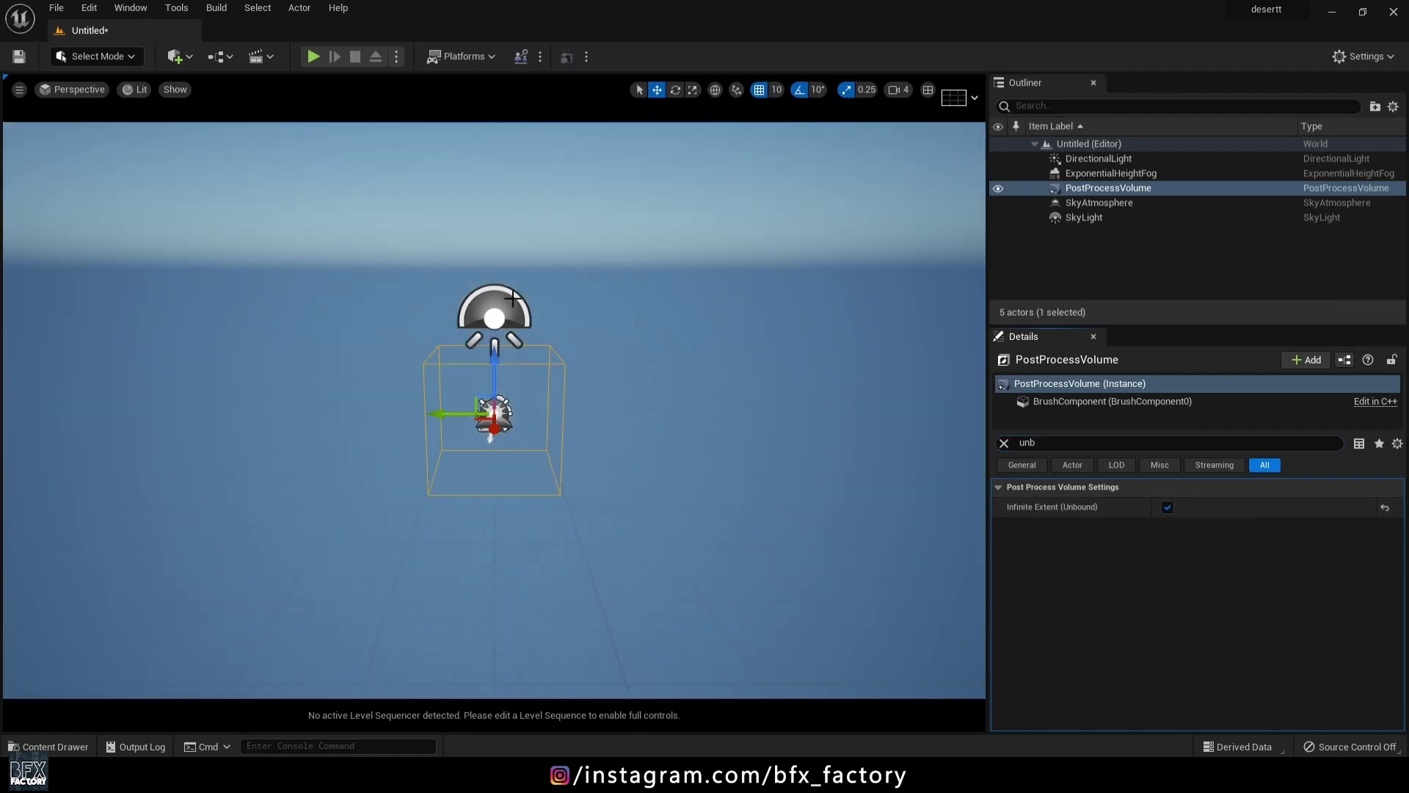
pyautogui.click(599, 331)
pyautogui.moveTo(748, 326); pyautogui.dragTo(791, 362, button='right')
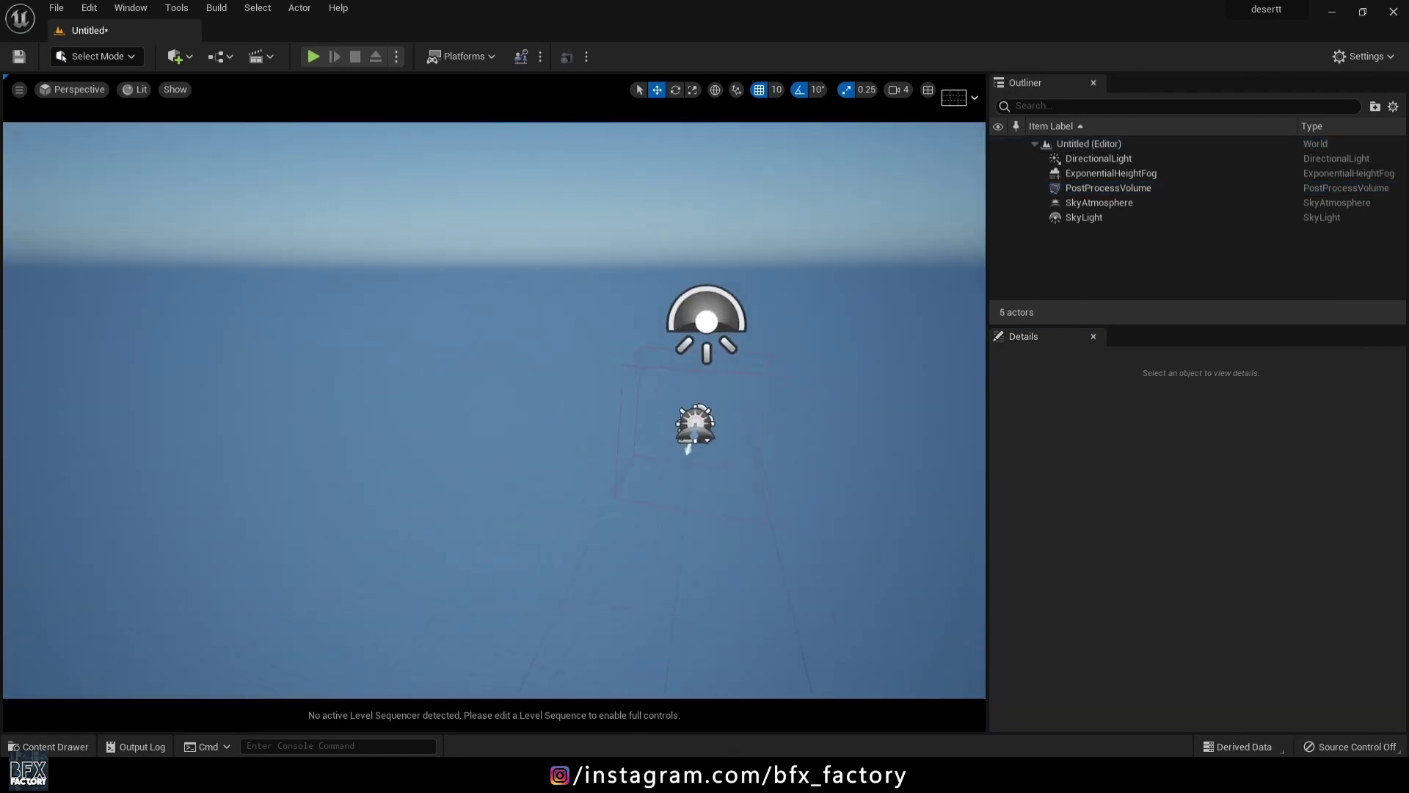
# Step: Create a new landscape and sculpt several gentle raised mounds into it
pyautogui.click(124, 57)
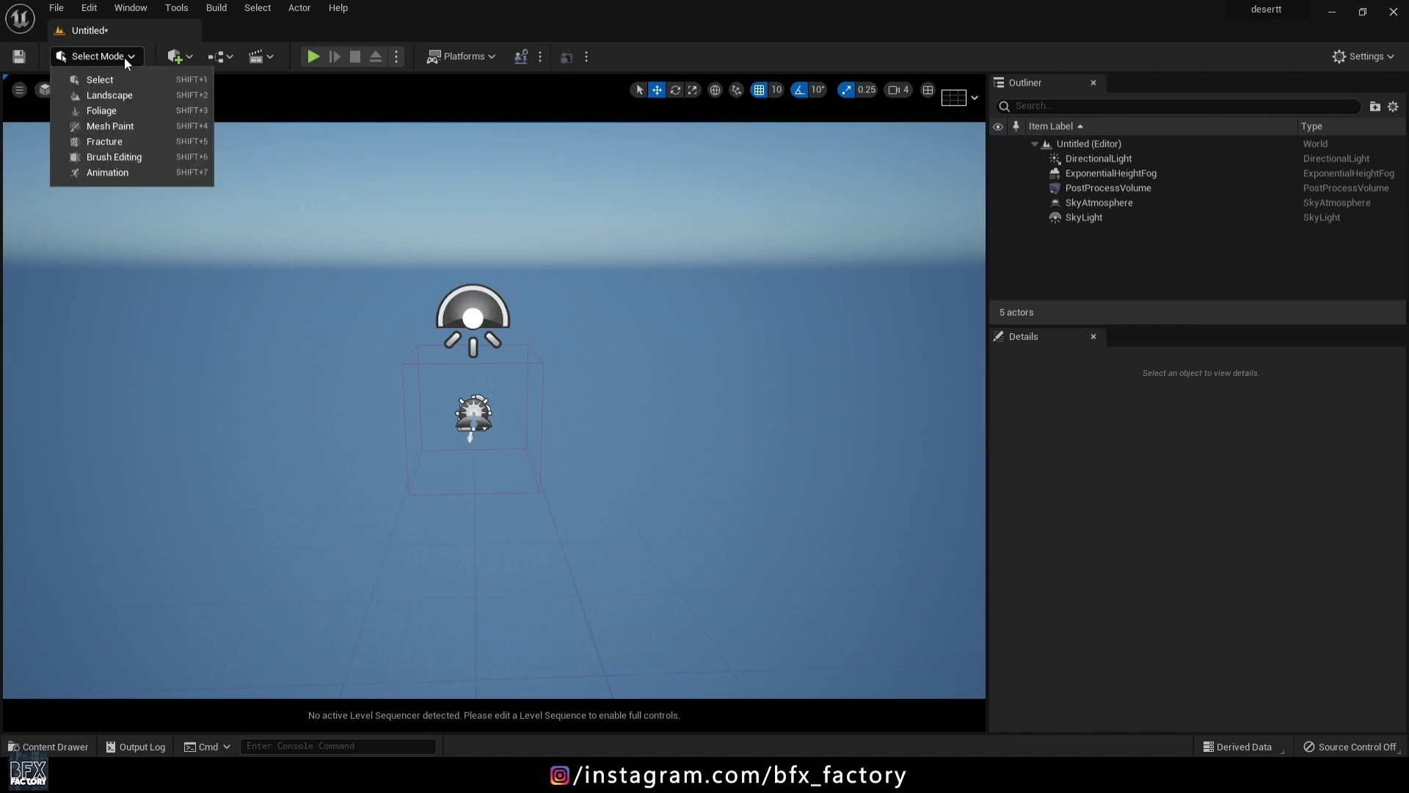
pyautogui.click(129, 100)
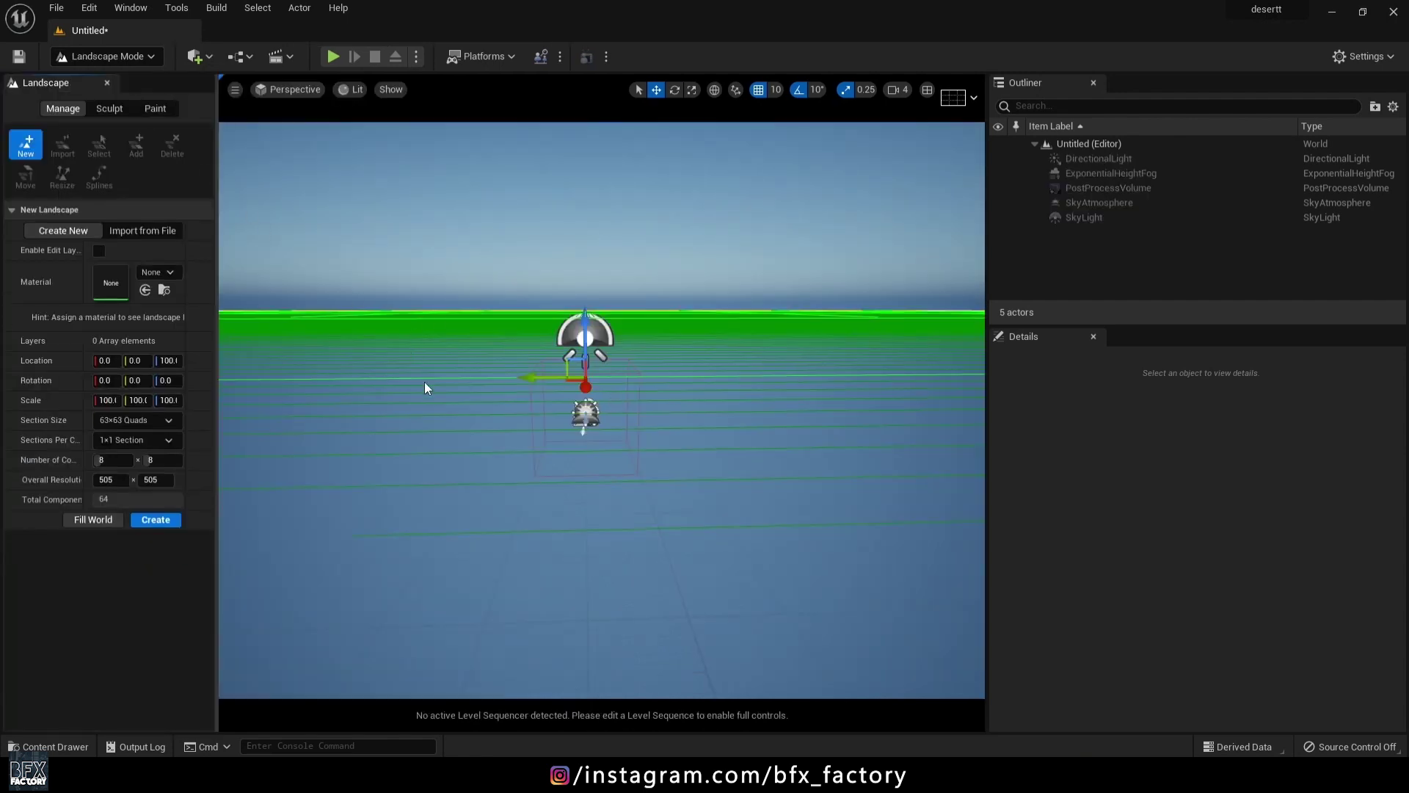
pyautogui.click(163, 523)
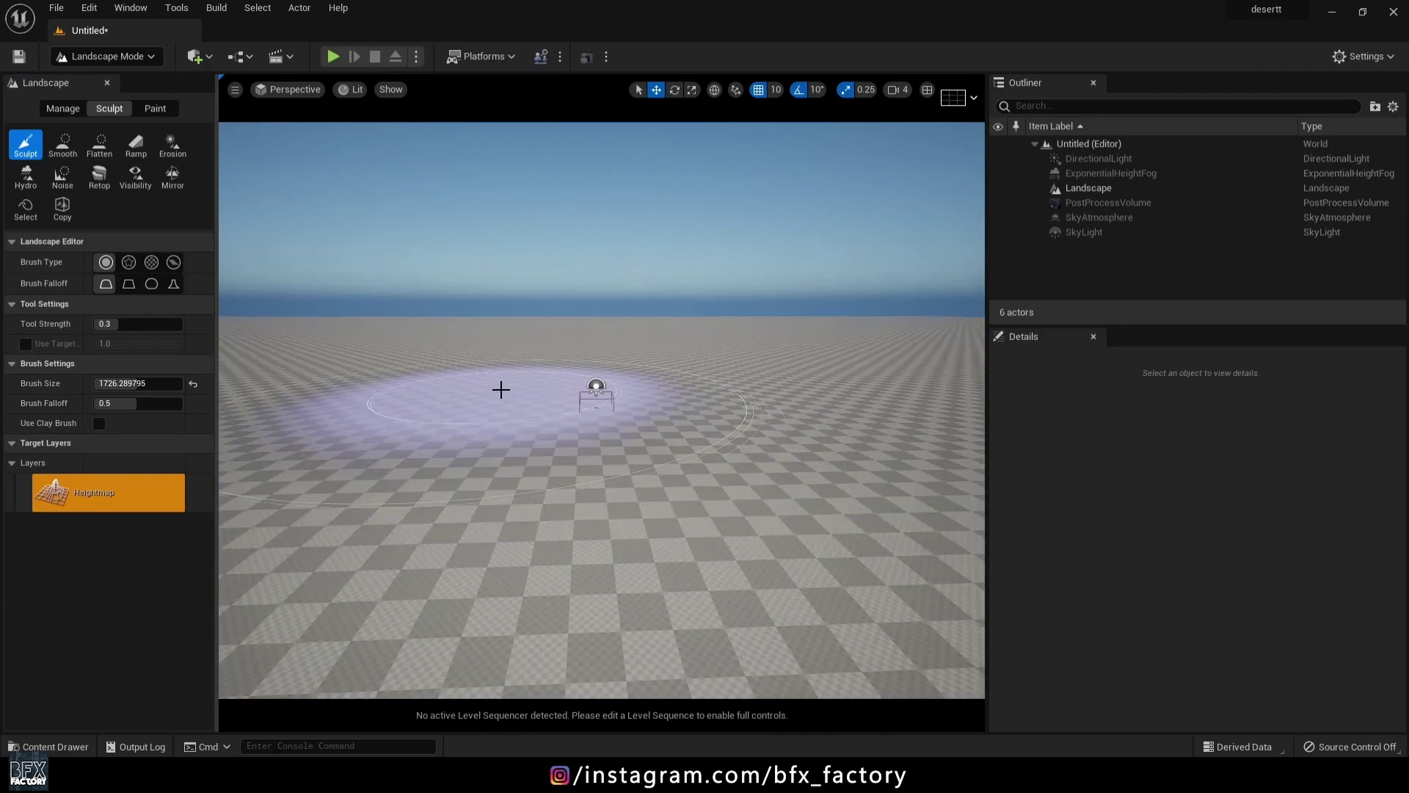
pyautogui.moveTo(595, 374)
pyautogui.mouseDown(button='right')
pyautogui.moveTo(595, 441)
pyautogui.moveTo(595, 331)
pyautogui.mouseUp(button='right')
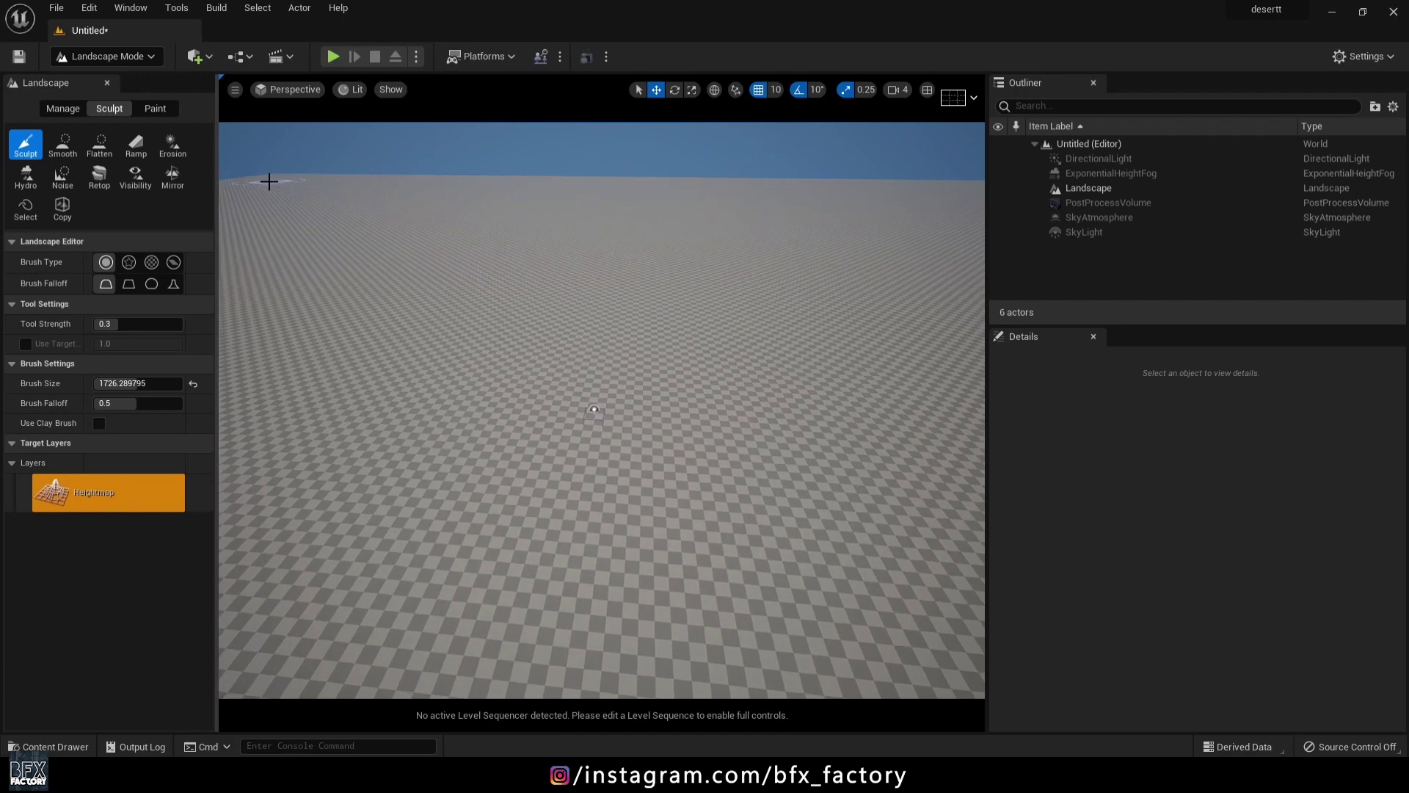
pyautogui.moveTo(639, 188); pyautogui.dragTo(778, 206, button='right')
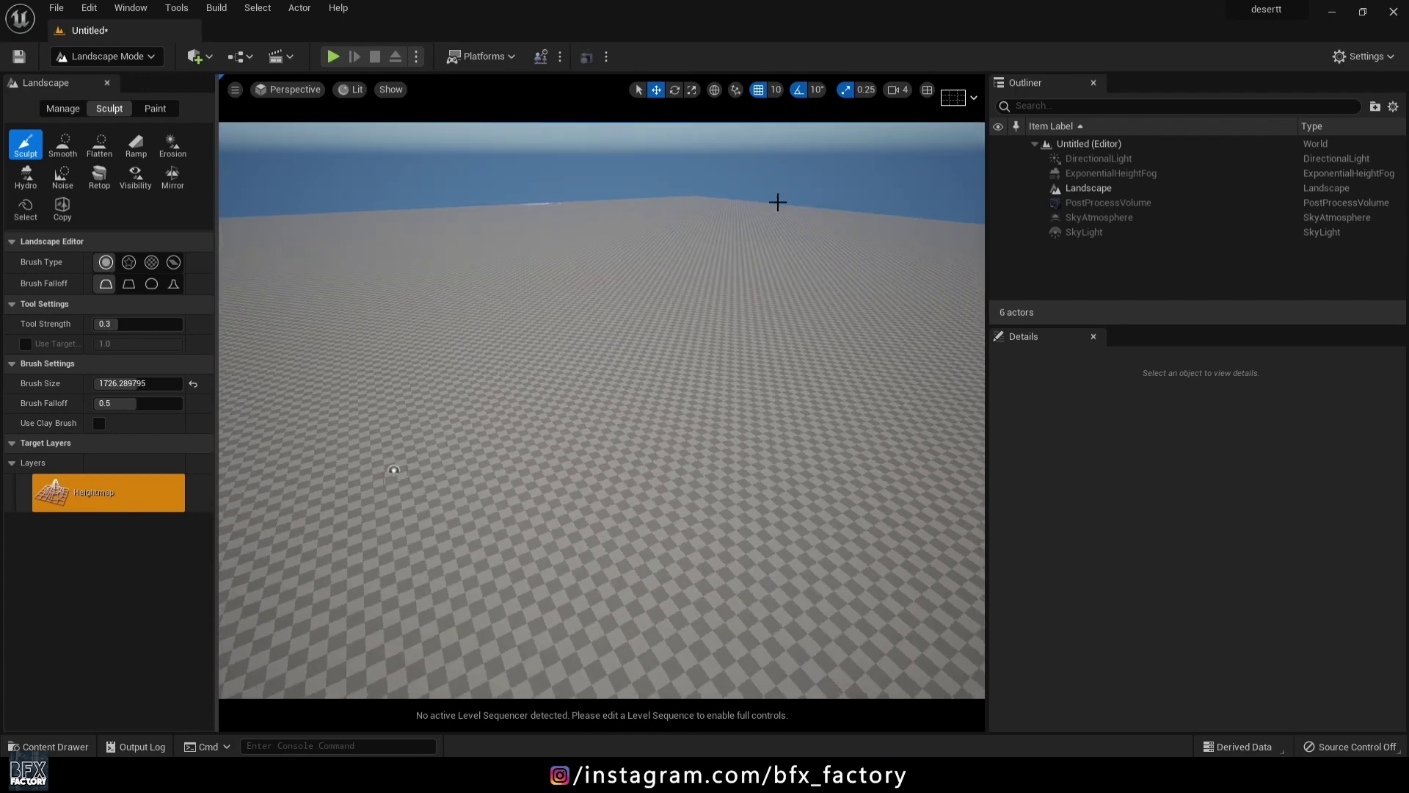
pyautogui.moveTo(777, 207); pyautogui.dragTo(680, 216)
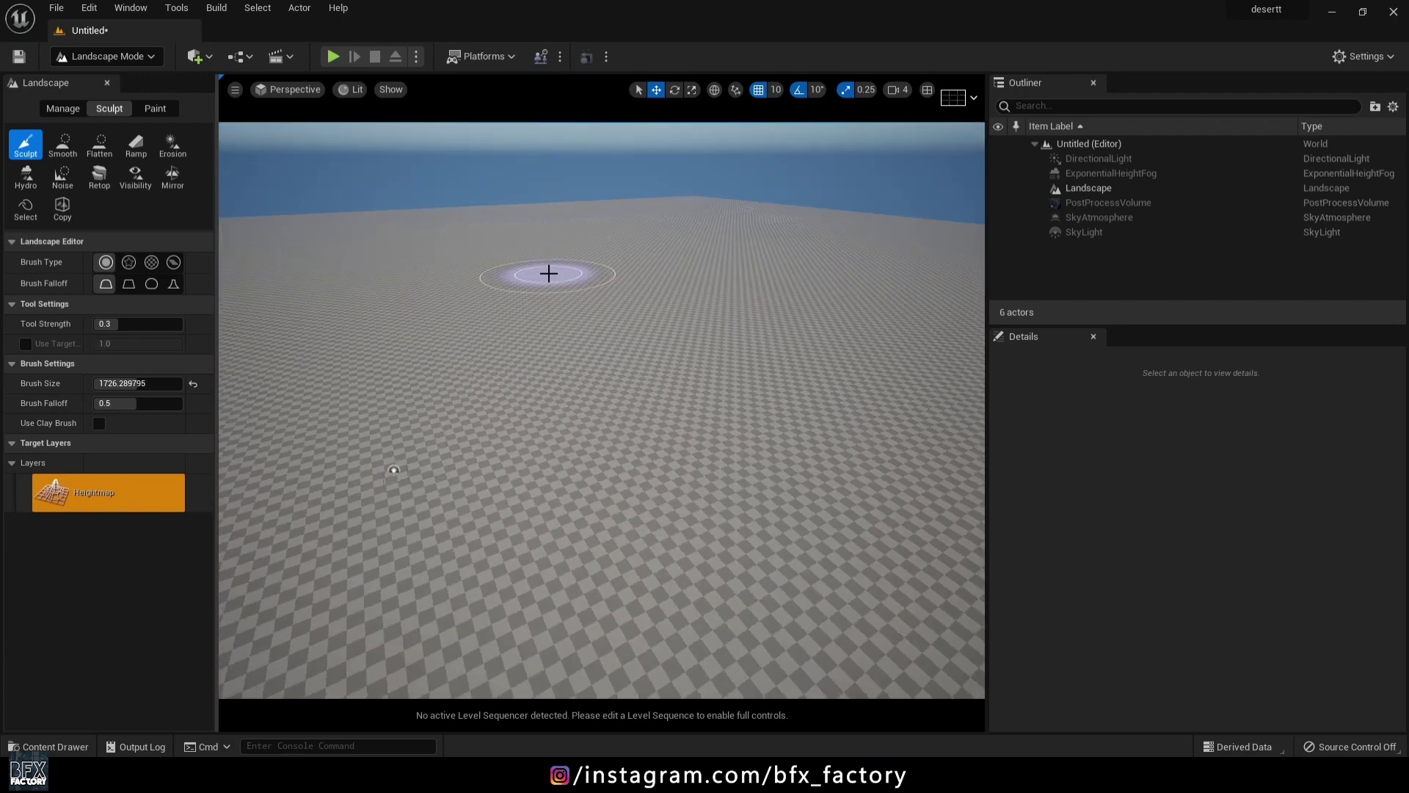
pyautogui.moveTo(463, 265); pyautogui.dragTo(441, 297, button='right')
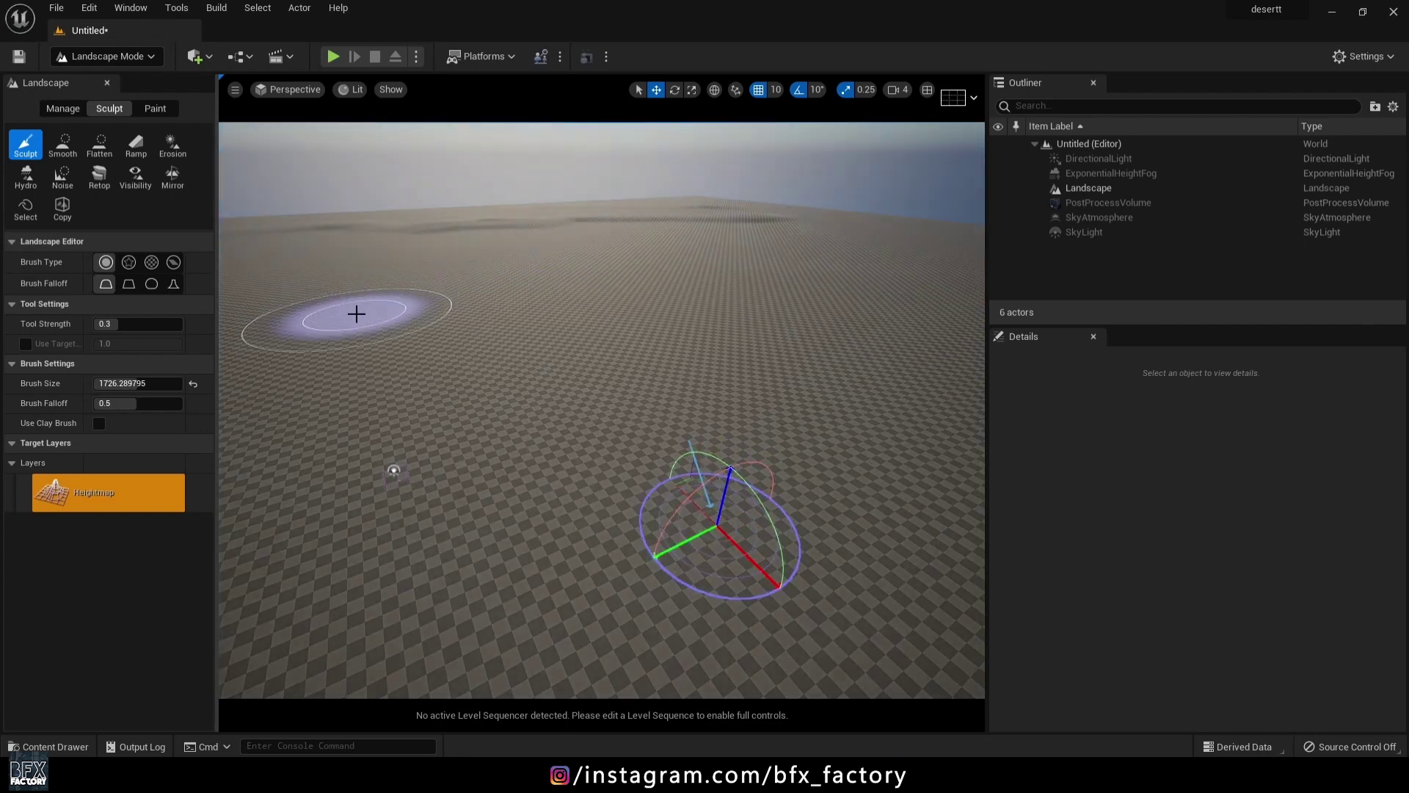
pyautogui.moveTo(638, 245)
pyautogui.mouseDown(button='right')
pyautogui.moveTo(617, 198)
pyautogui.moveTo(461, 168)
pyautogui.mouseUp(button='right')
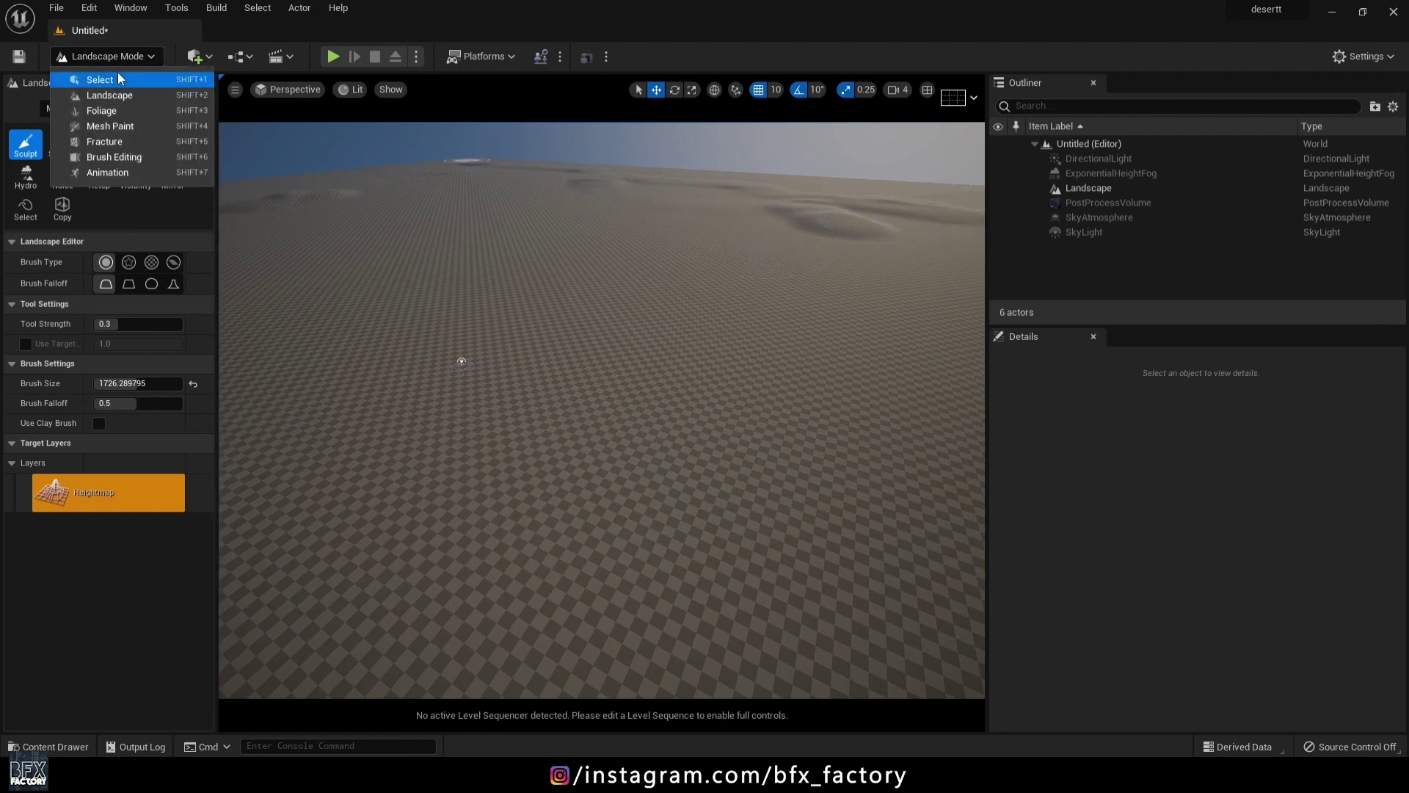
# Step: Switch back to Select Mode and level the view to show sky above the desert
pyautogui.click(110, 56)
pyautogui.click(117, 80)
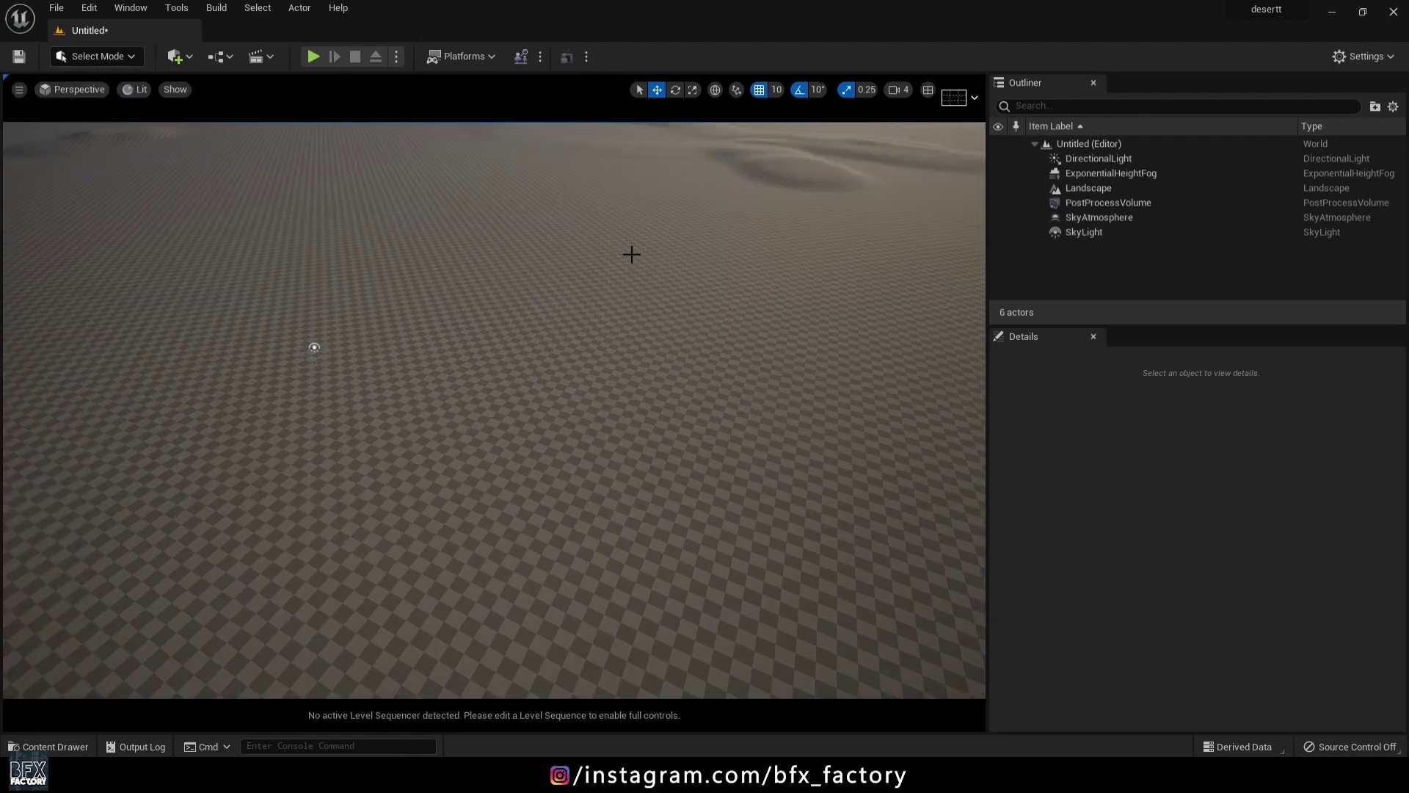
pyautogui.moveTo(632, 255); pyautogui.dragTo(463, 330, button='right')
pyautogui.moveTo(221, 444); pyautogui.dragTo(235, 415, button='right')
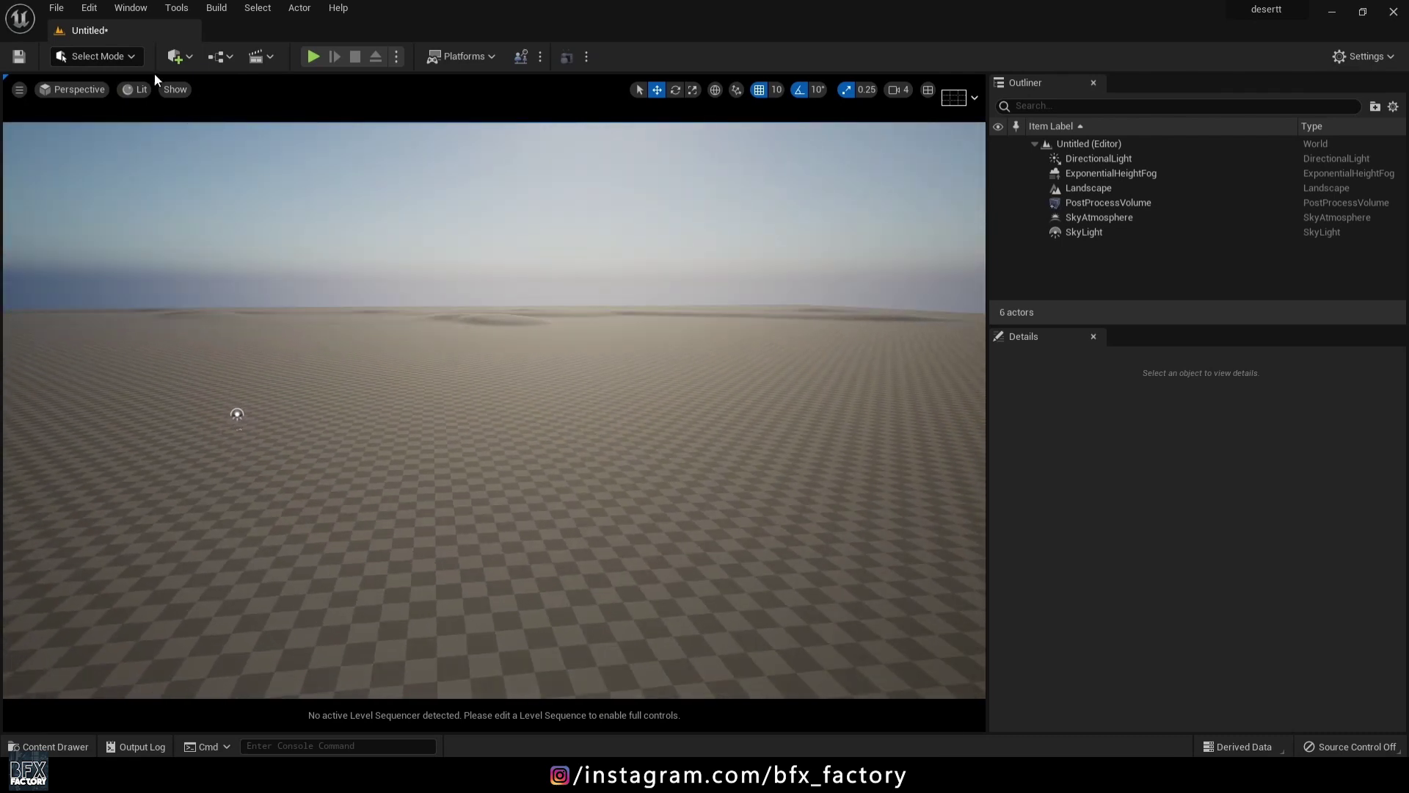
pyautogui.click(182, 62)
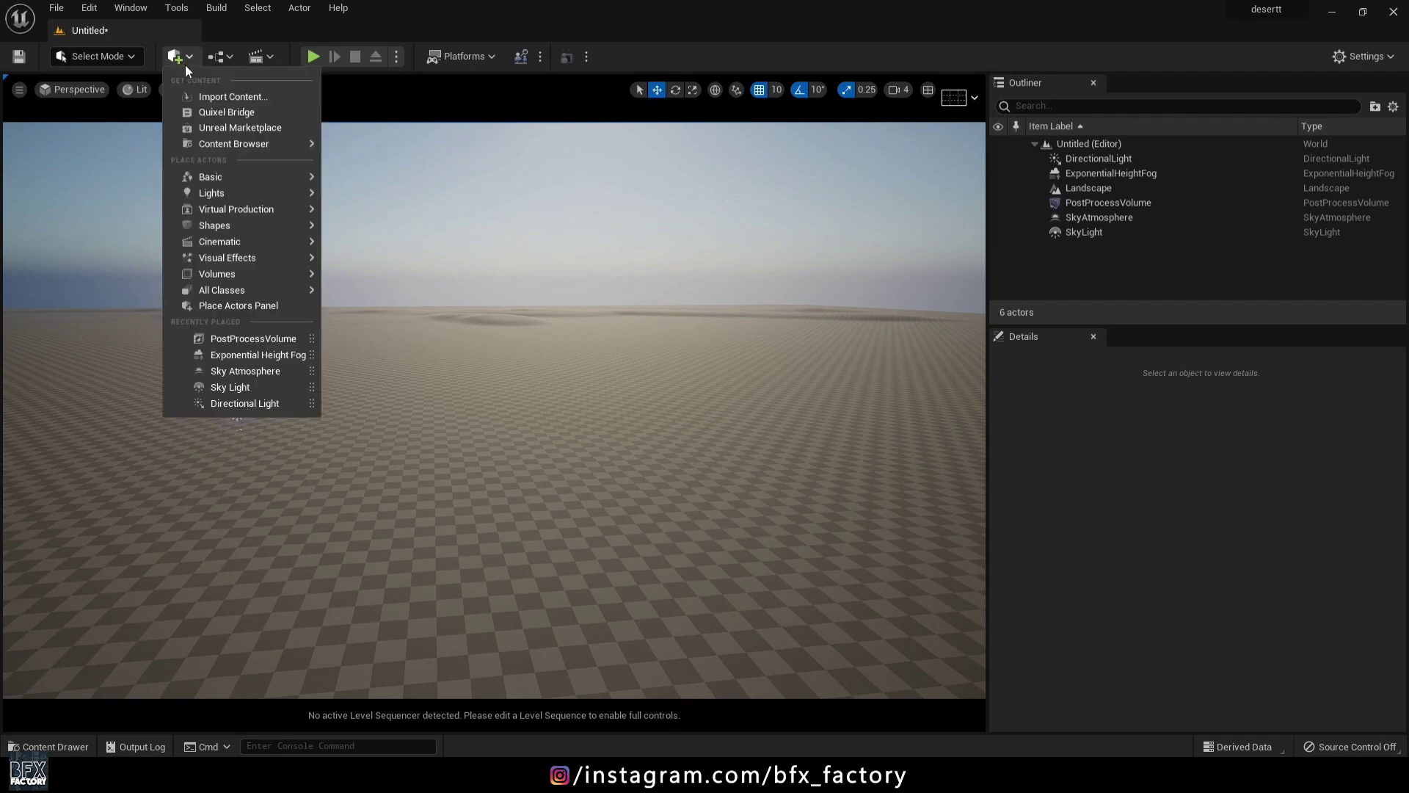
# Step: Open Quixel Bridge full-screen and browse Surfaces > Ground > Other
pyautogui.click(200, 110)
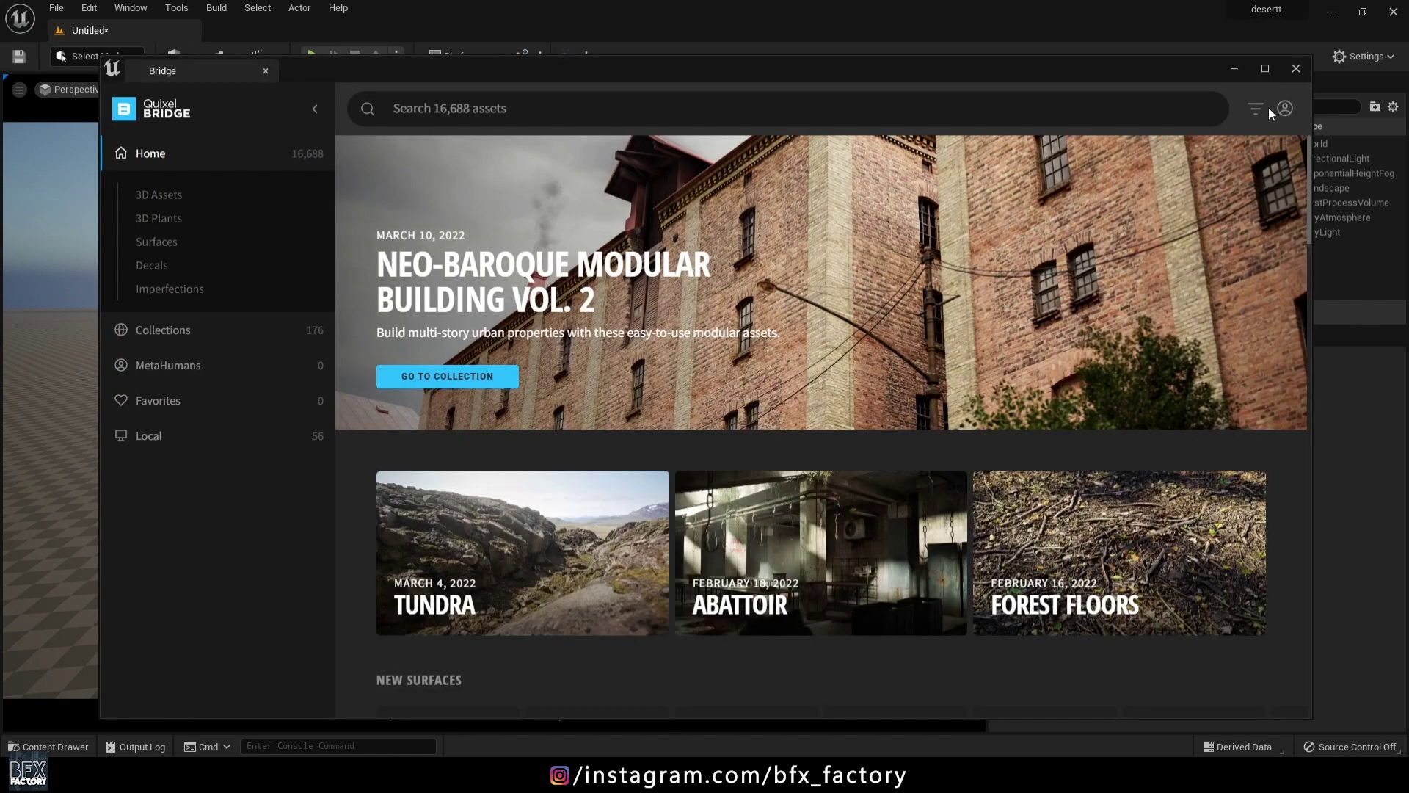
pyautogui.click(1266, 69)
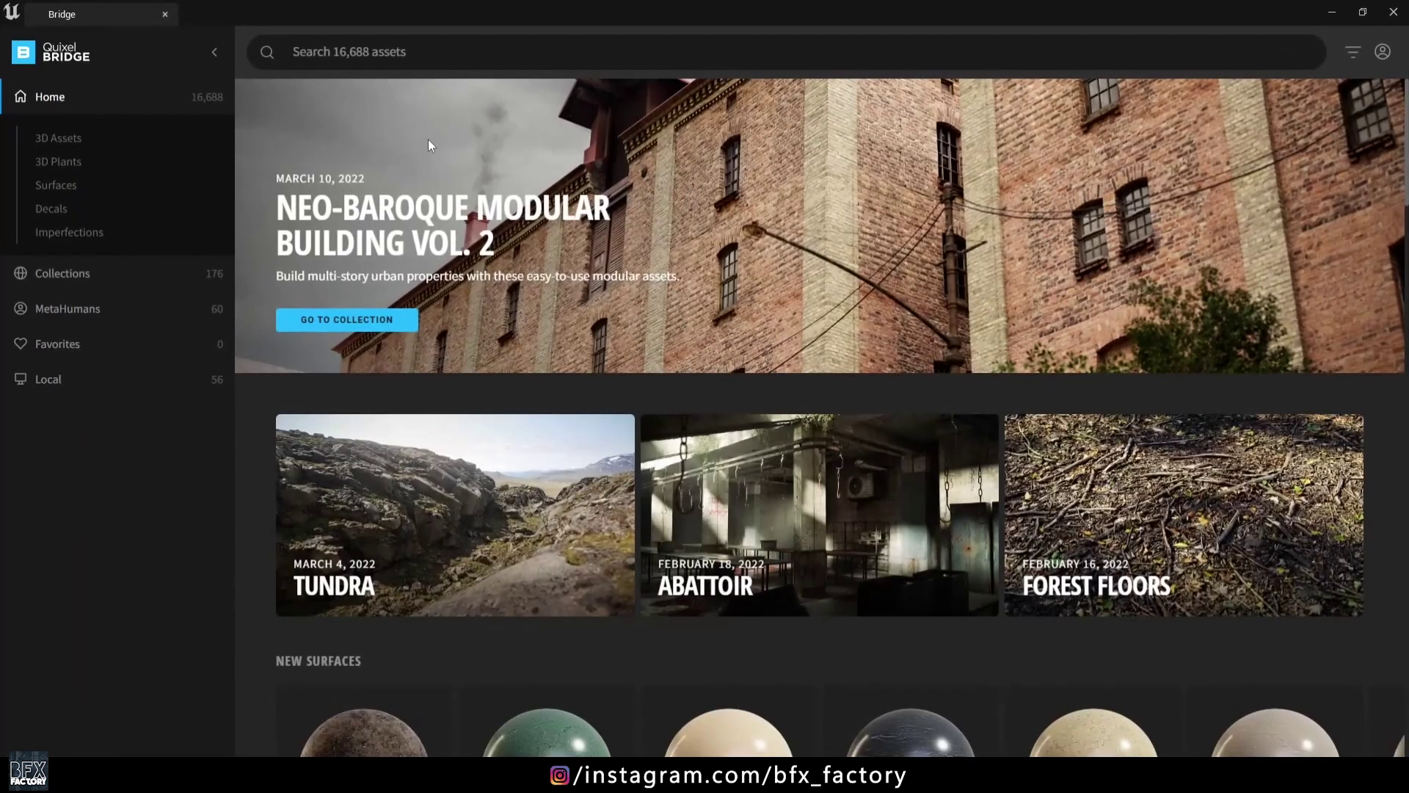
pyautogui.click(57, 140)
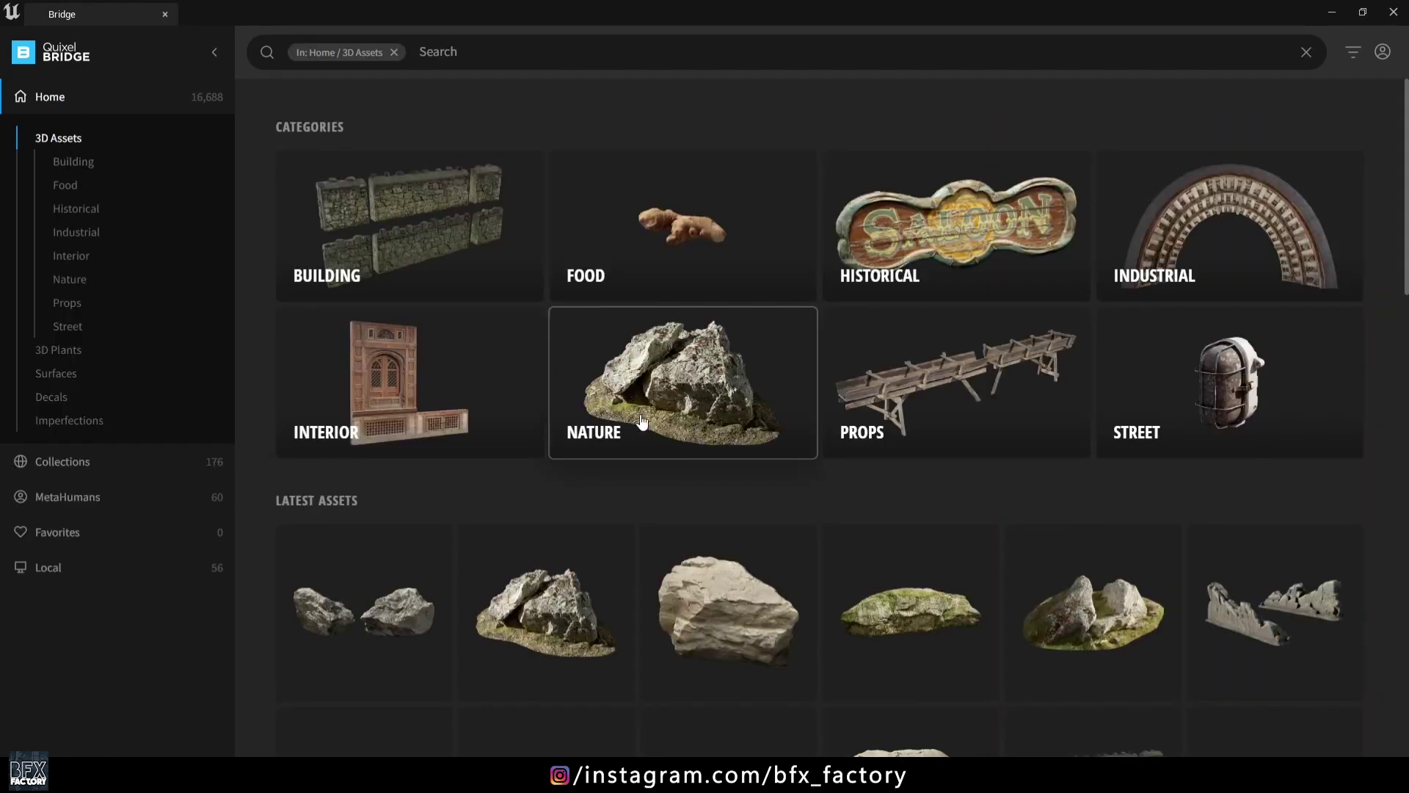
pyautogui.click(57, 373)
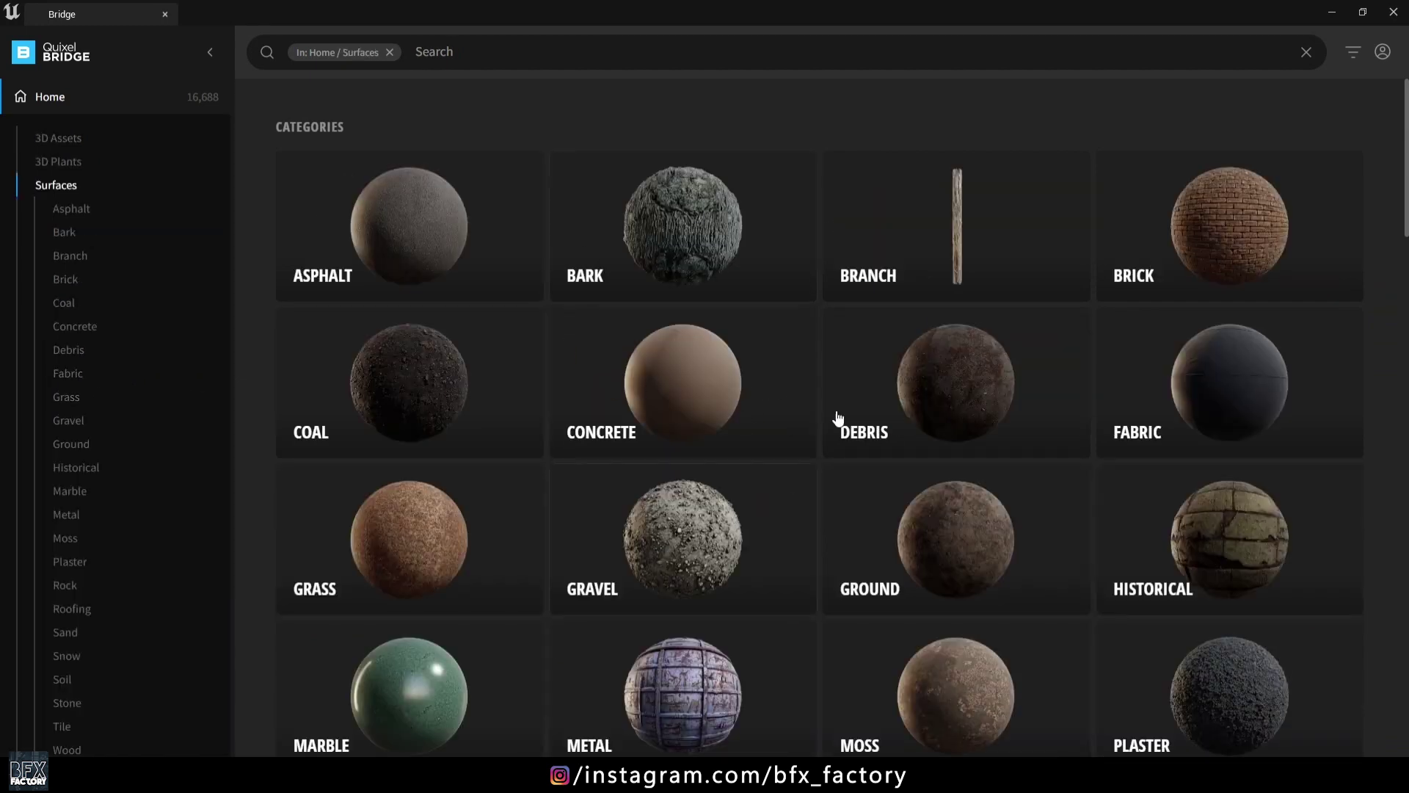
pyautogui.click(930, 567)
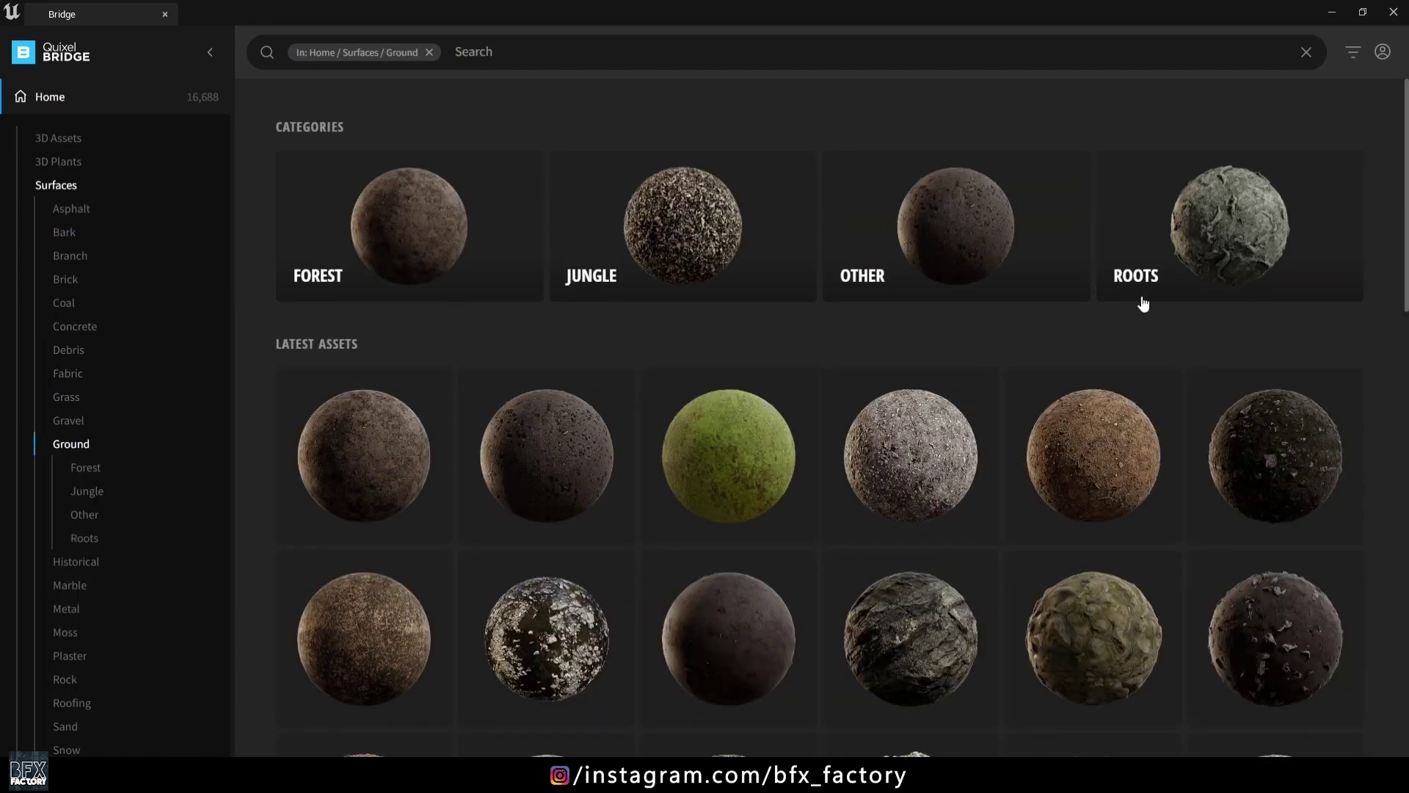
pyautogui.click(933, 243)
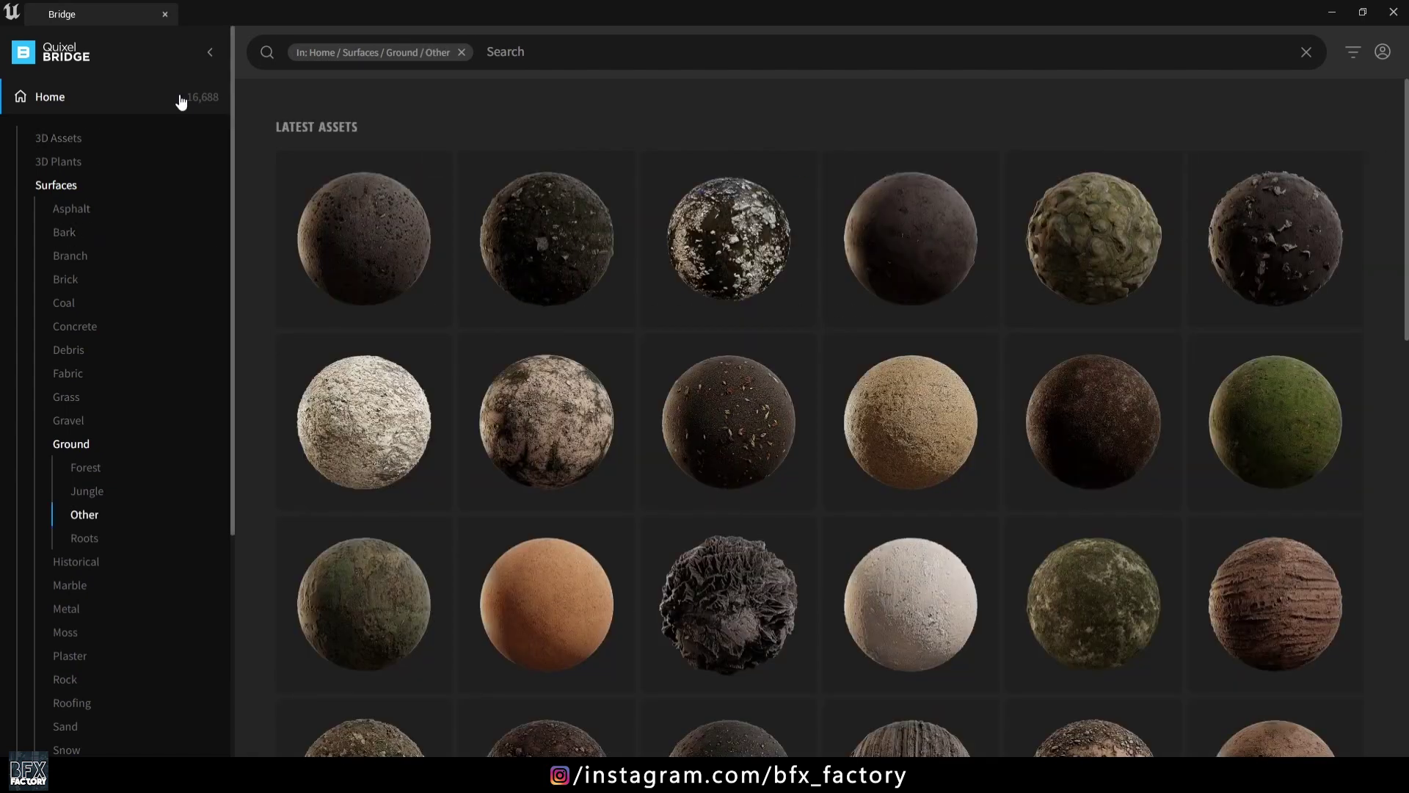
# Step: Search Bridge for 'desert' and narrow the results to Ground surfaces
pyautogui.click(461, 52)
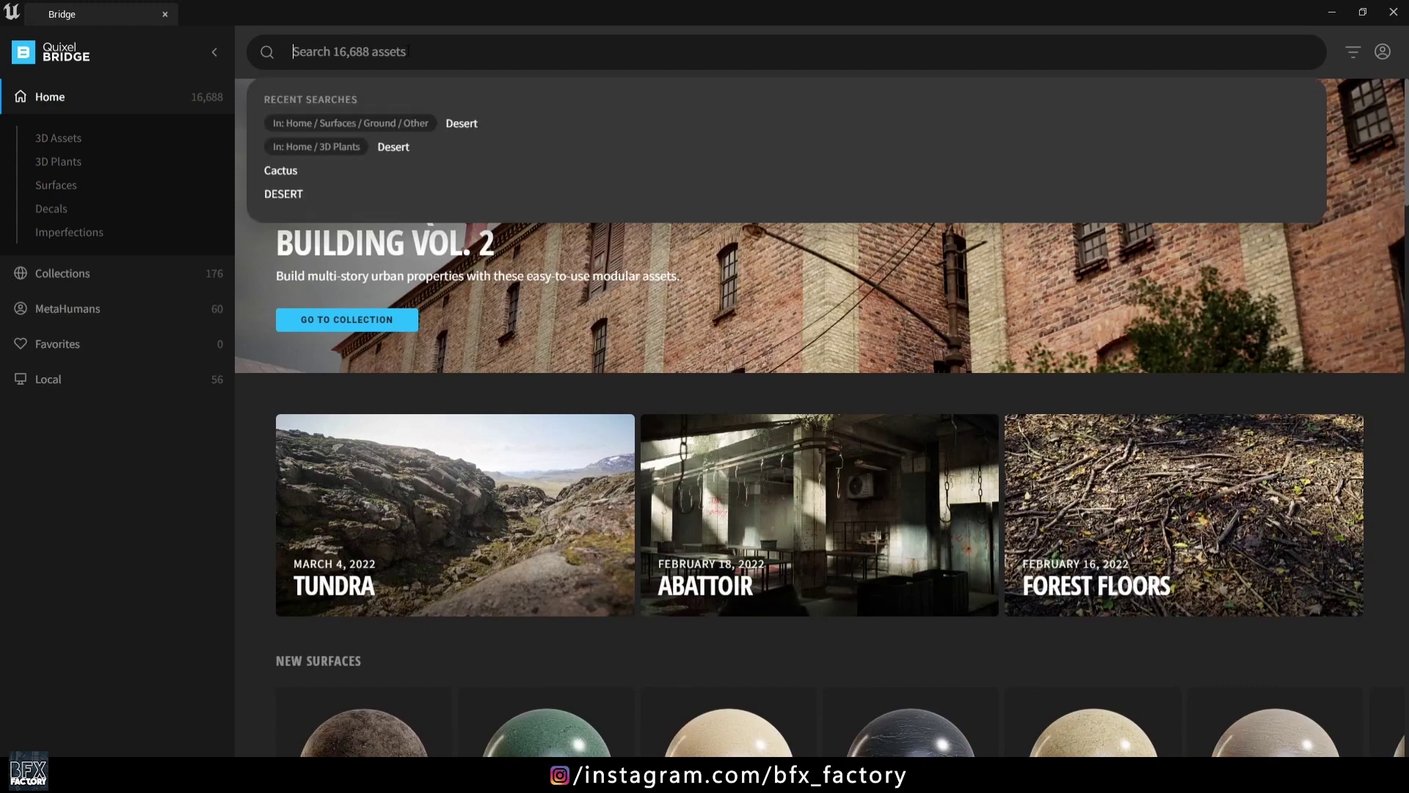
pyautogui.write('desert')
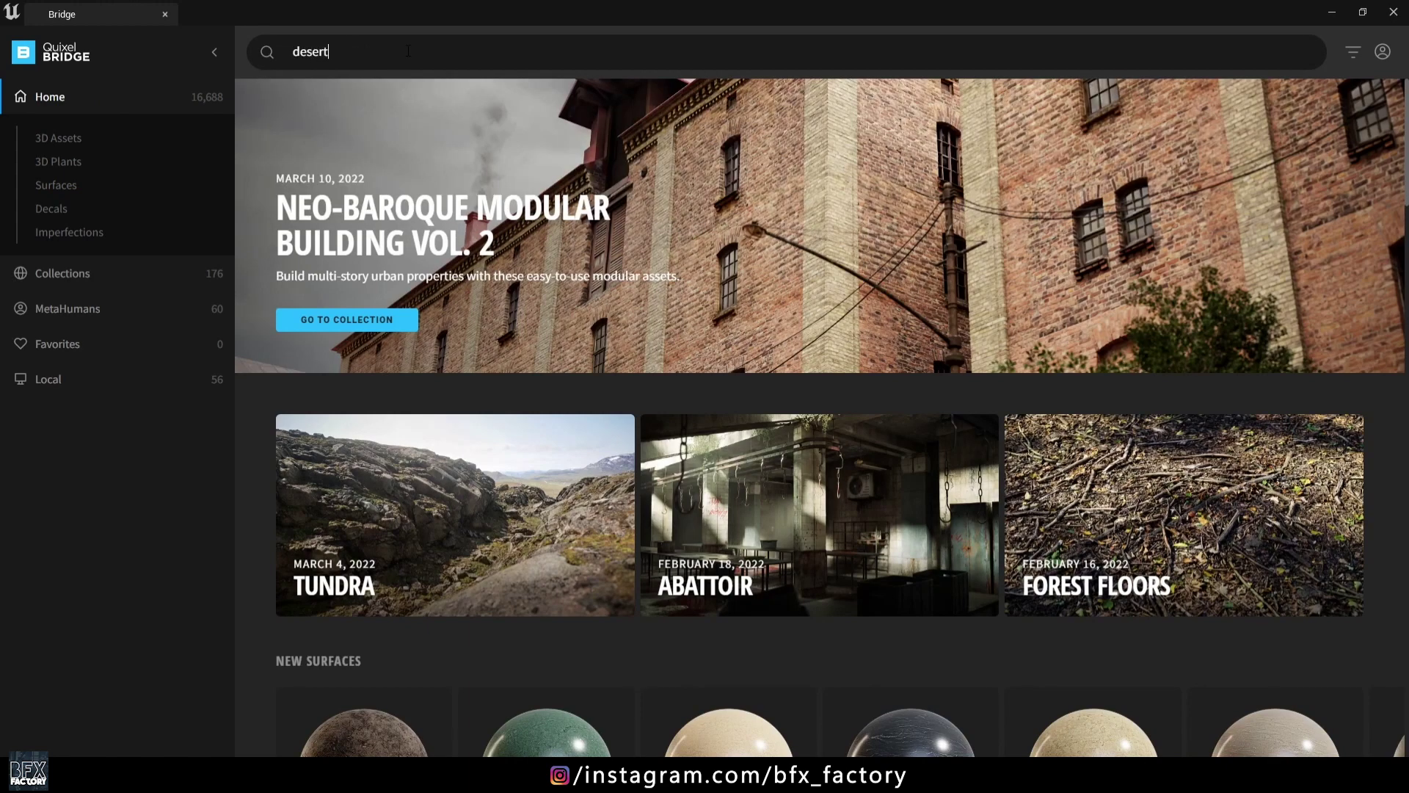
pyautogui.press('Return')
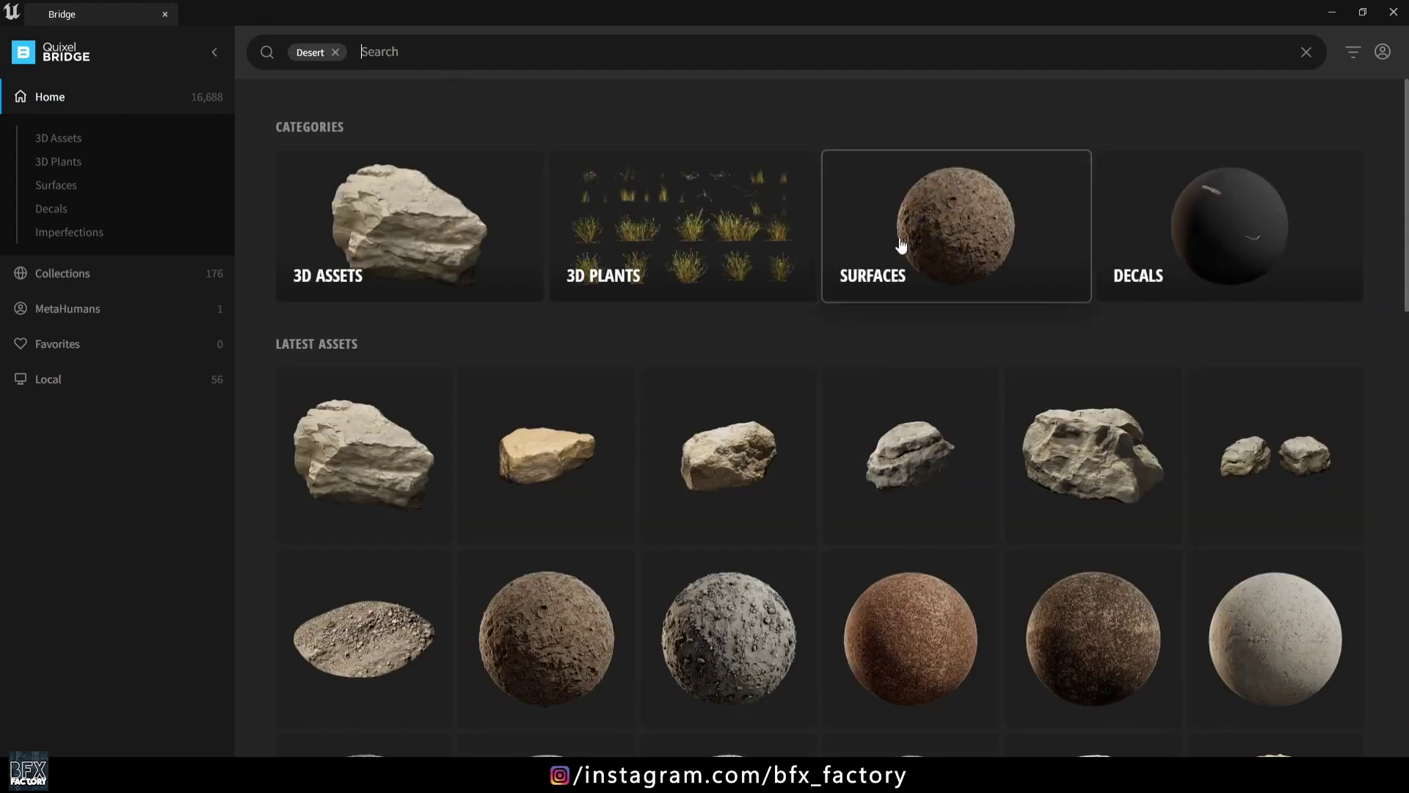
pyautogui.click(932, 240)
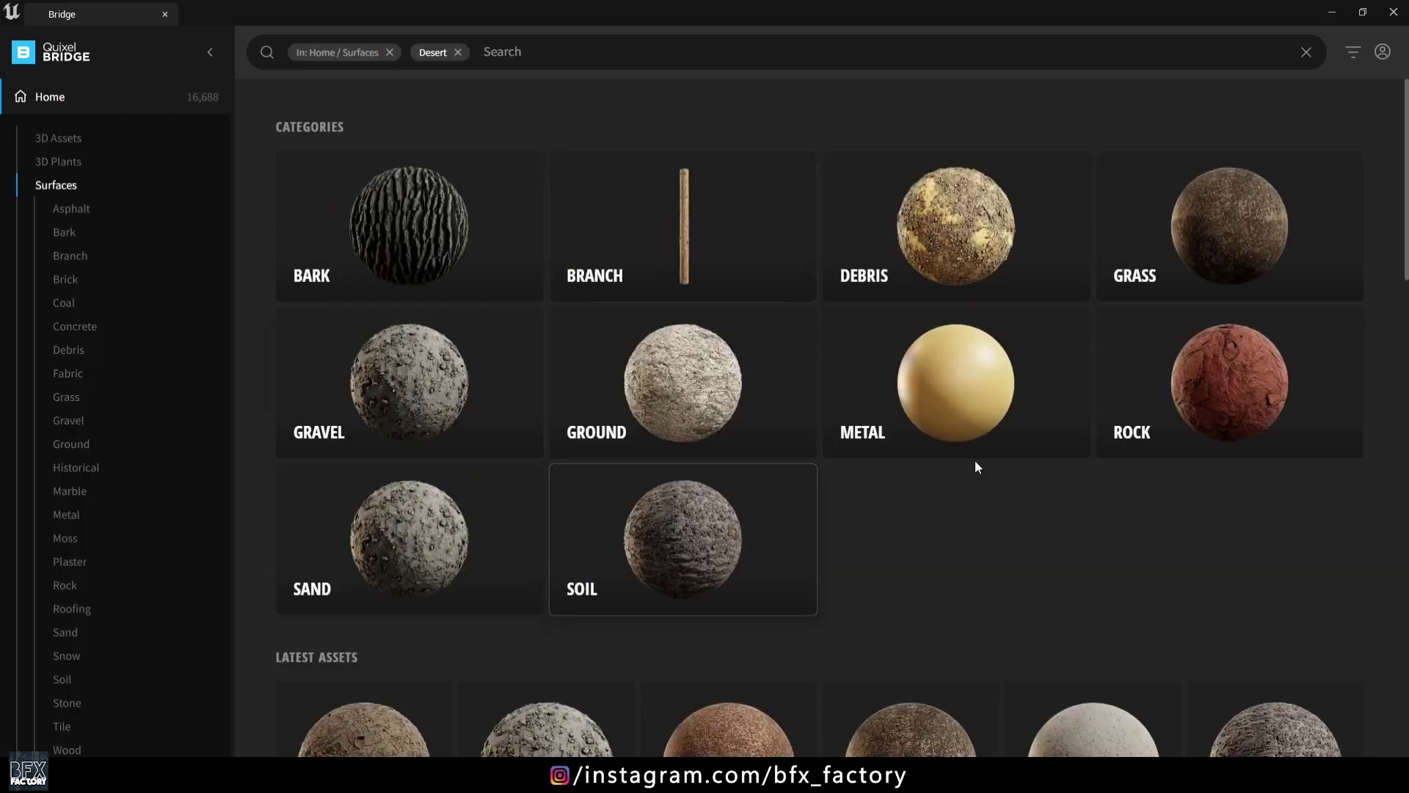
pyautogui.scroll(-3, 546, 566)
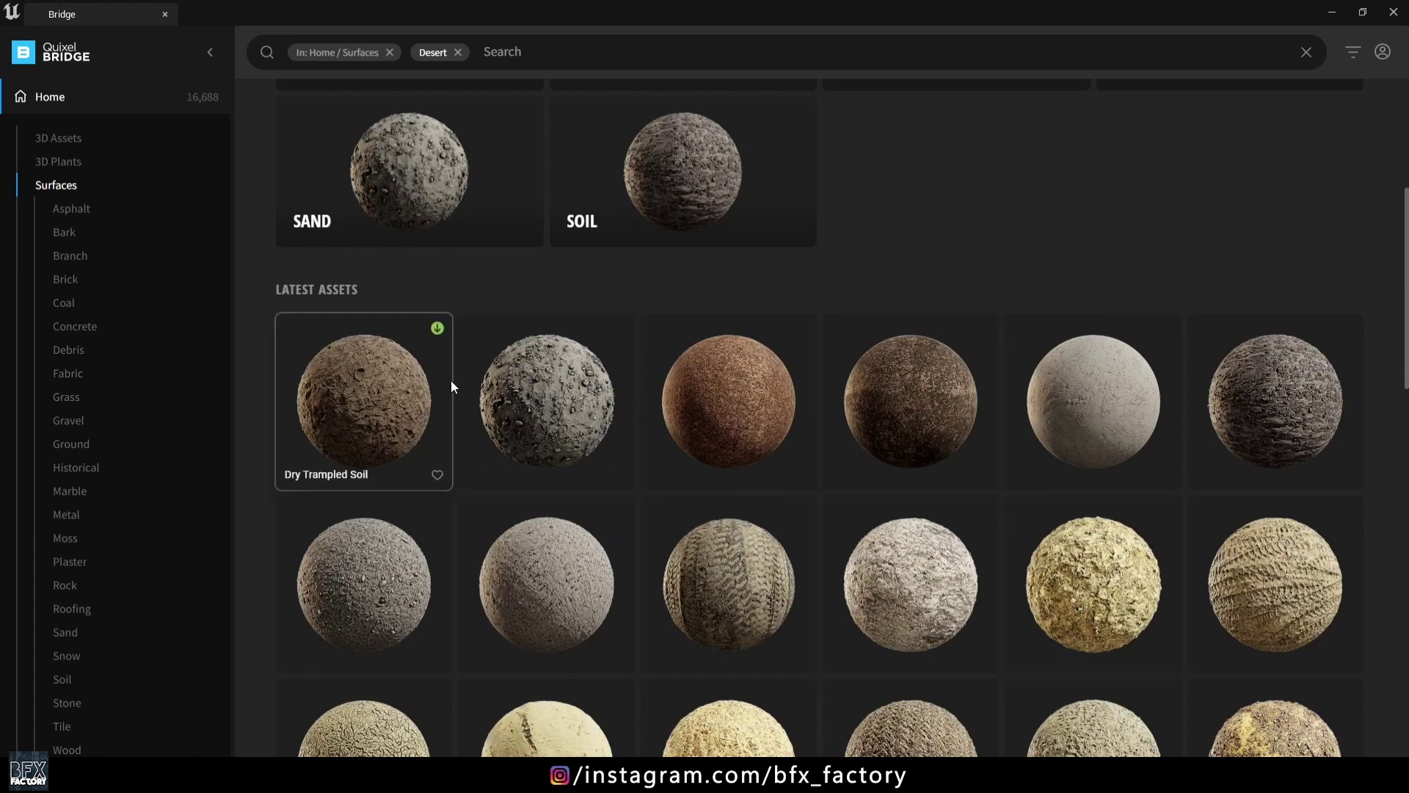
pyautogui.scroll(3, 451, 380)
pyautogui.scroll(1, 450, 386)
pyautogui.click(596, 421)
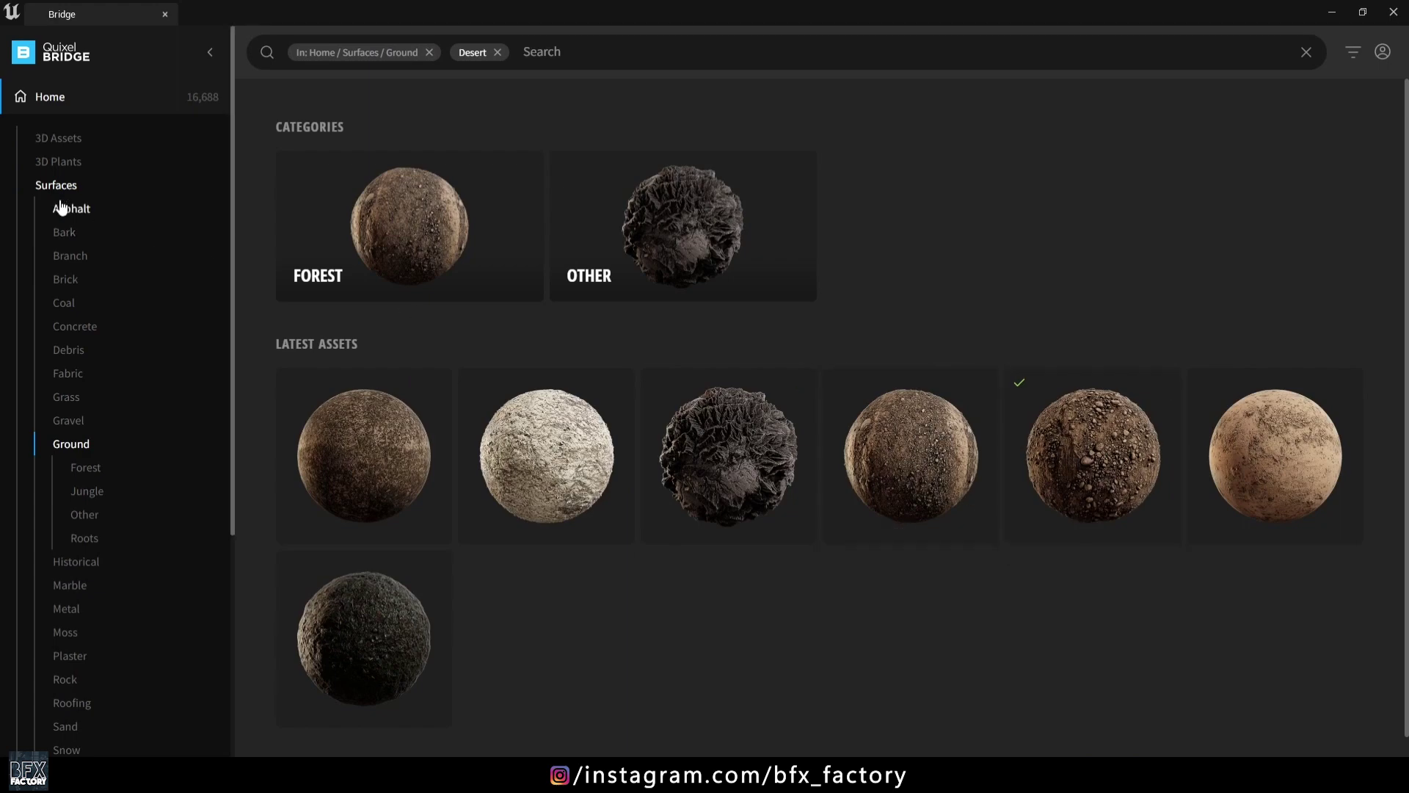
# Step: Review the locally downloaded Megascans assets, selecting the small porous coral rock
pyautogui.click(49, 97)
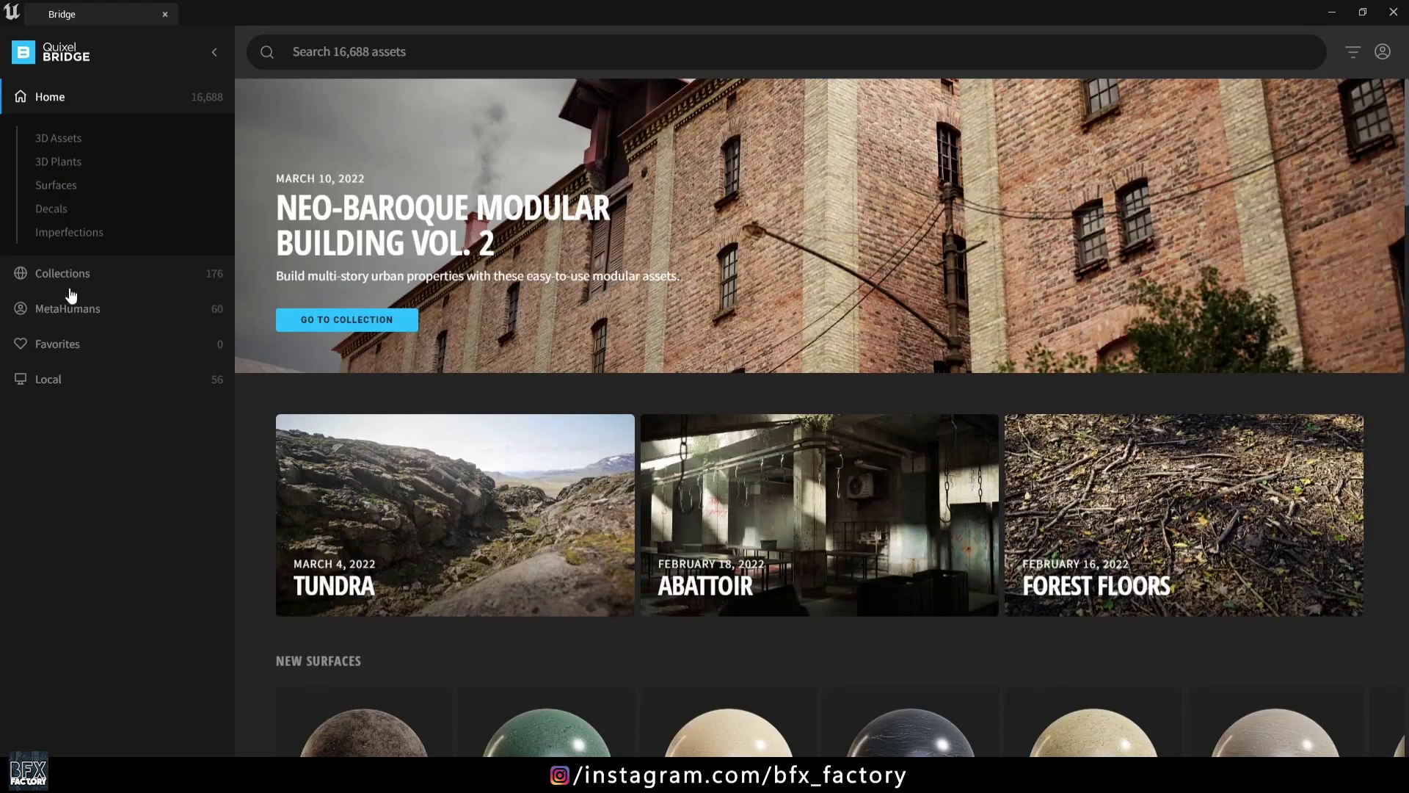
pyautogui.click(47, 380)
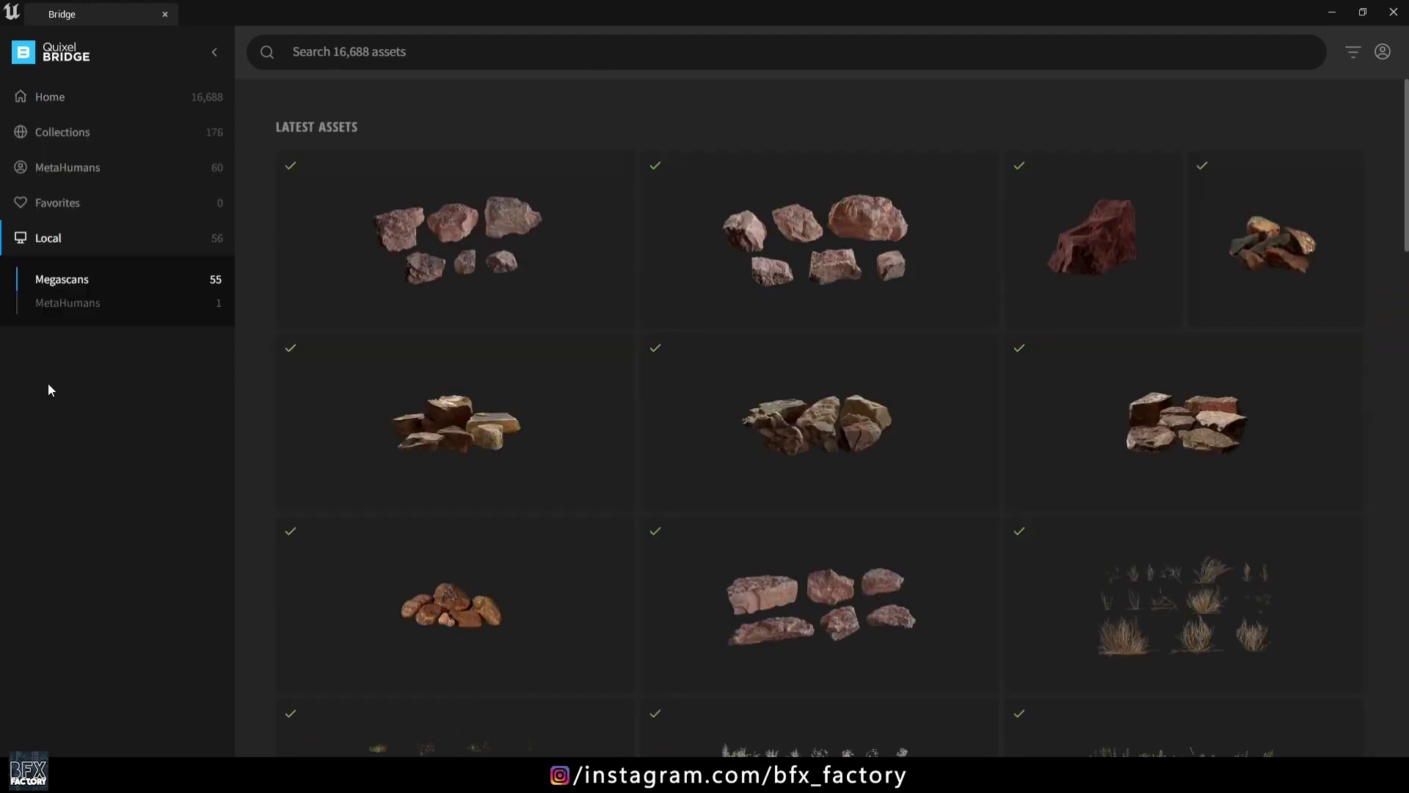
pyautogui.scroll(-2, 838, 310)
pyautogui.scroll(-5, 837, 310)
pyautogui.scroll(-5, 838, 309)
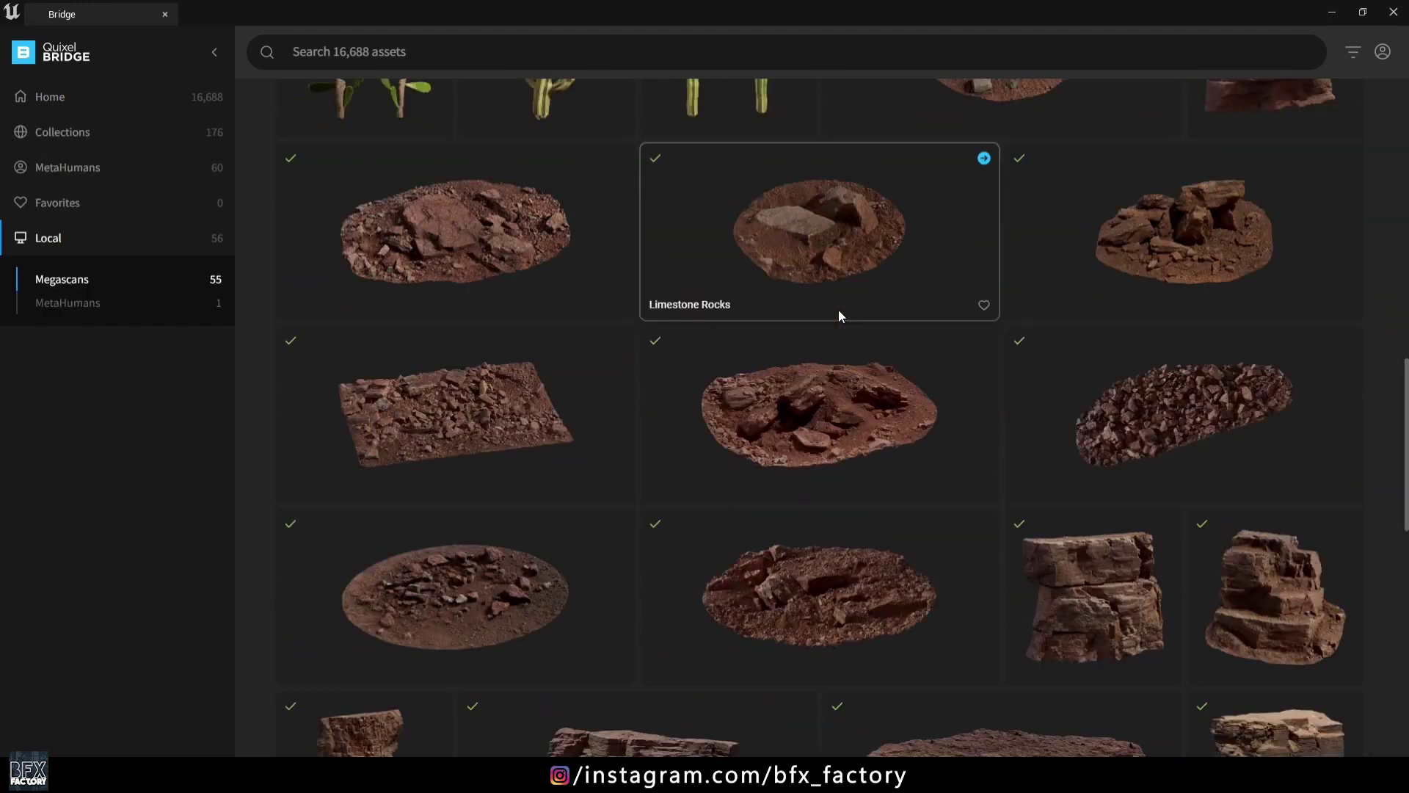
pyautogui.scroll(-5, 838, 310)
pyautogui.scroll(-5, 838, 309)
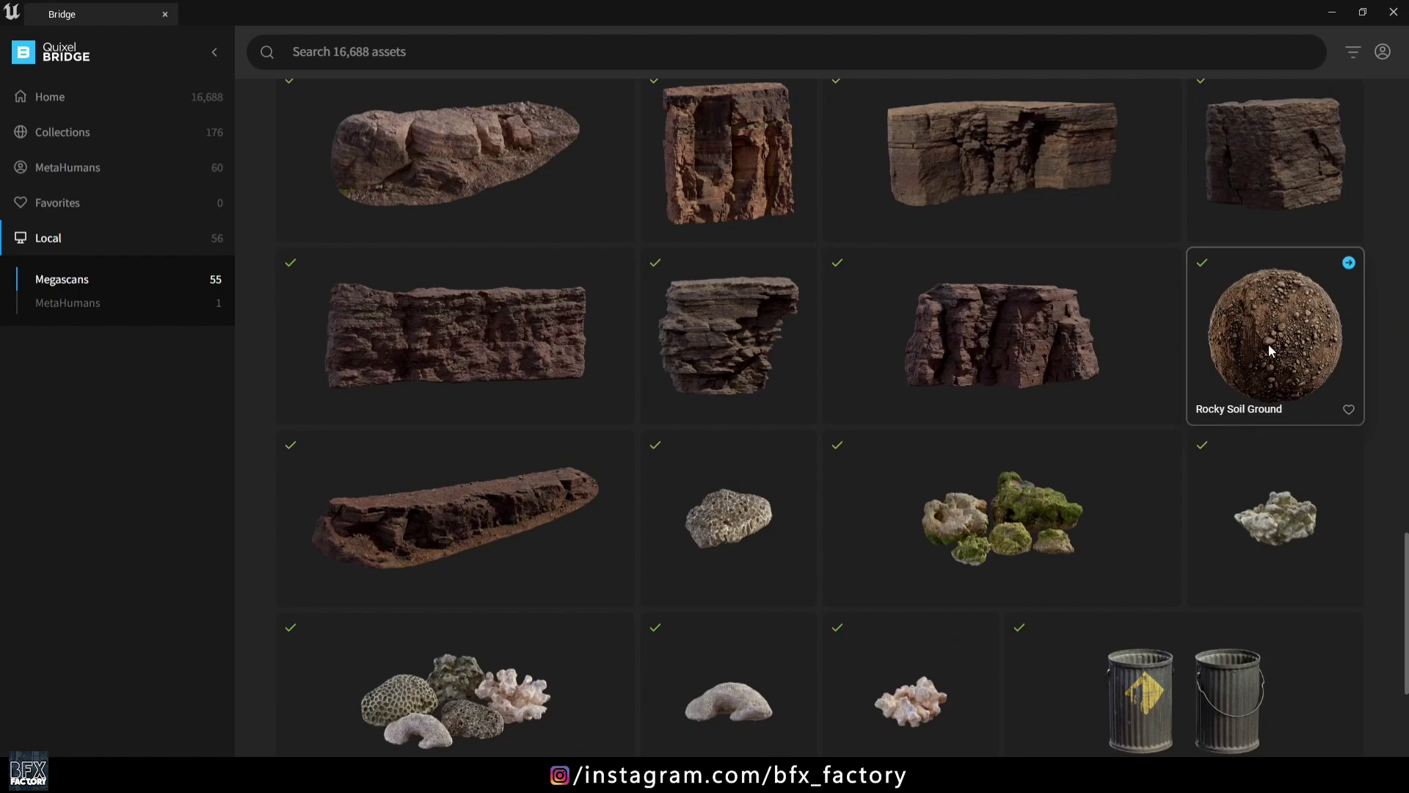
pyautogui.click(728, 518)
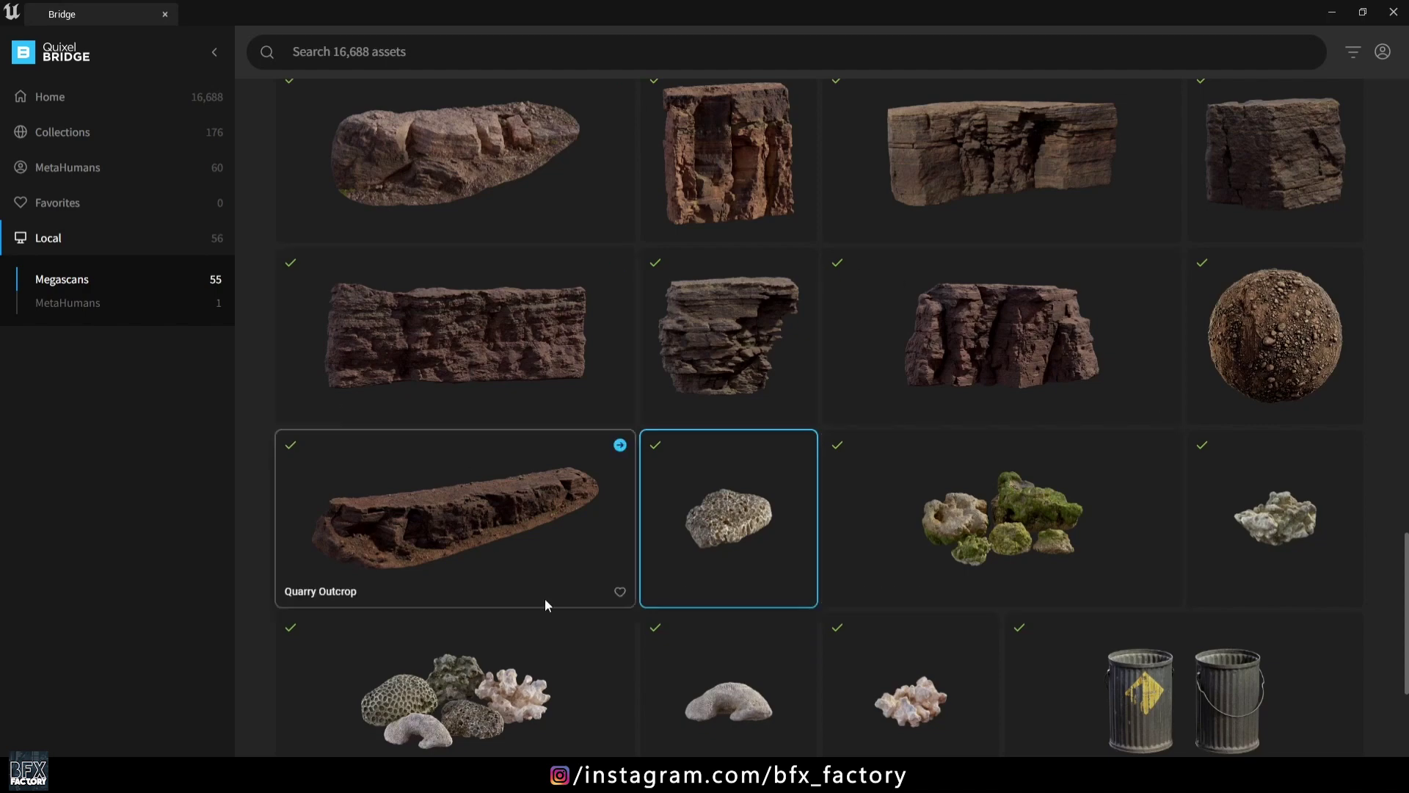
# Step: With the Landscape selected, open Megascans > Surfaces > Rocky_Soil_Ground in the Content Drawer
pyautogui.click(1396, 13)
pyautogui.click(607, 468)
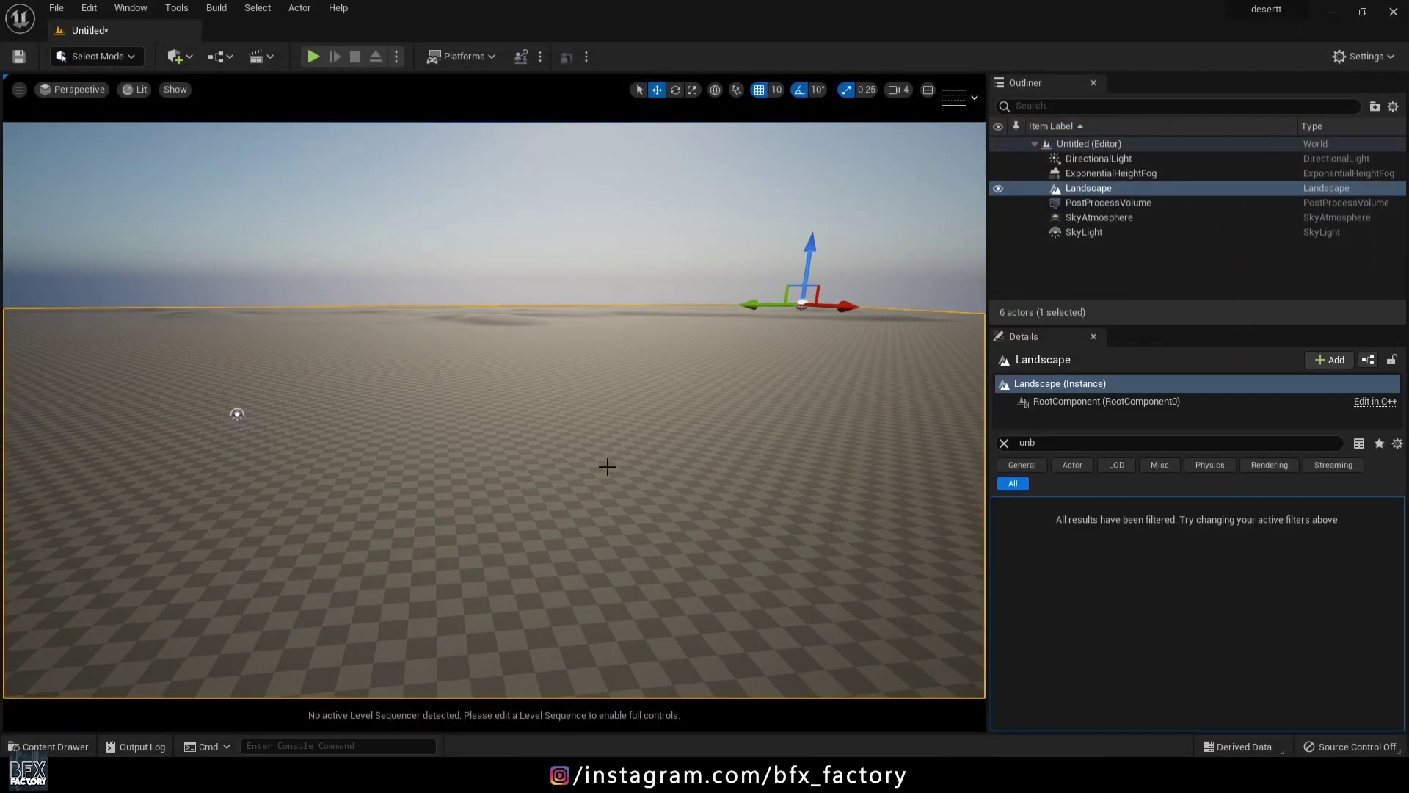
pyautogui.hotkey('ctrl', 'space')
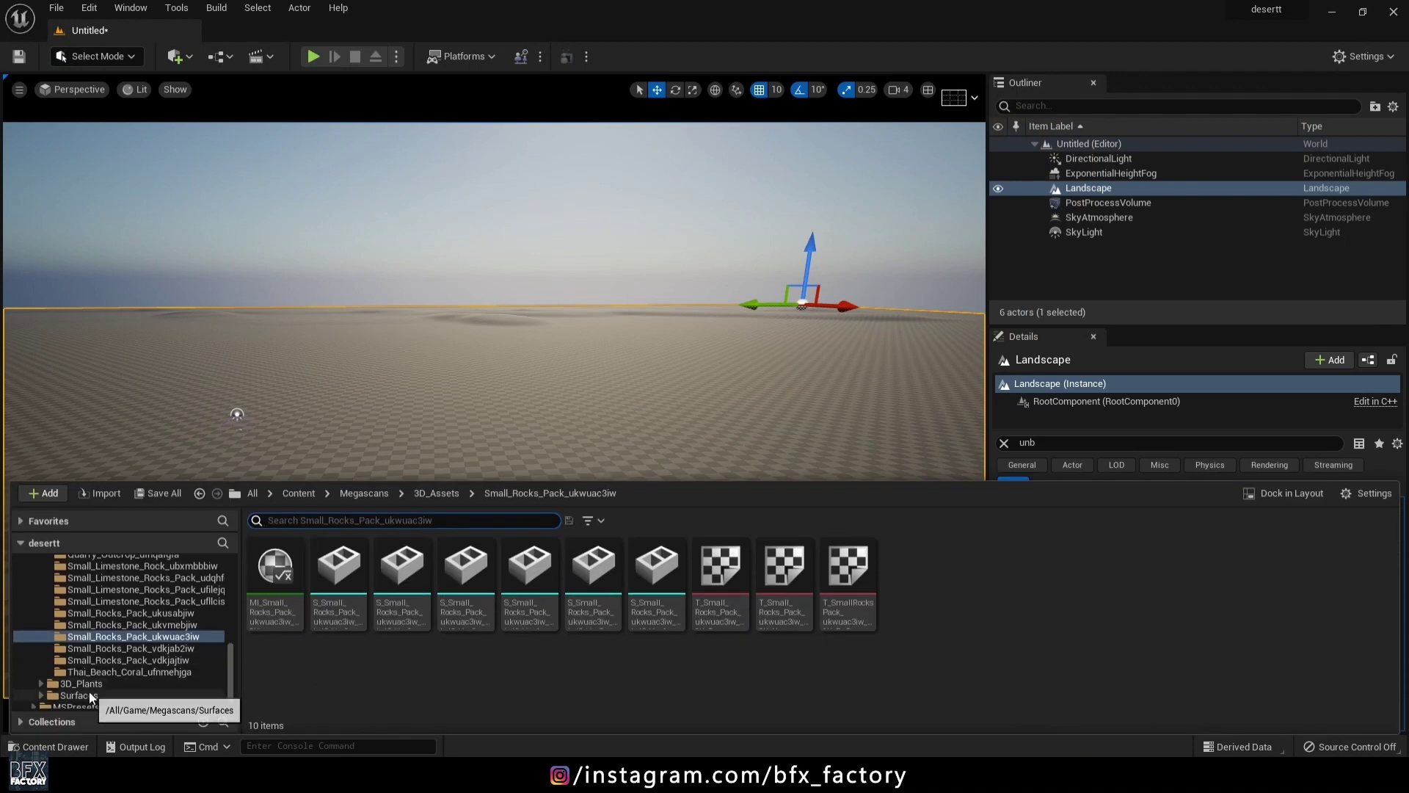
pyautogui.click(79, 695)
pyautogui.scroll(5, 88, 661)
pyautogui.scroll(5, 83, 638)
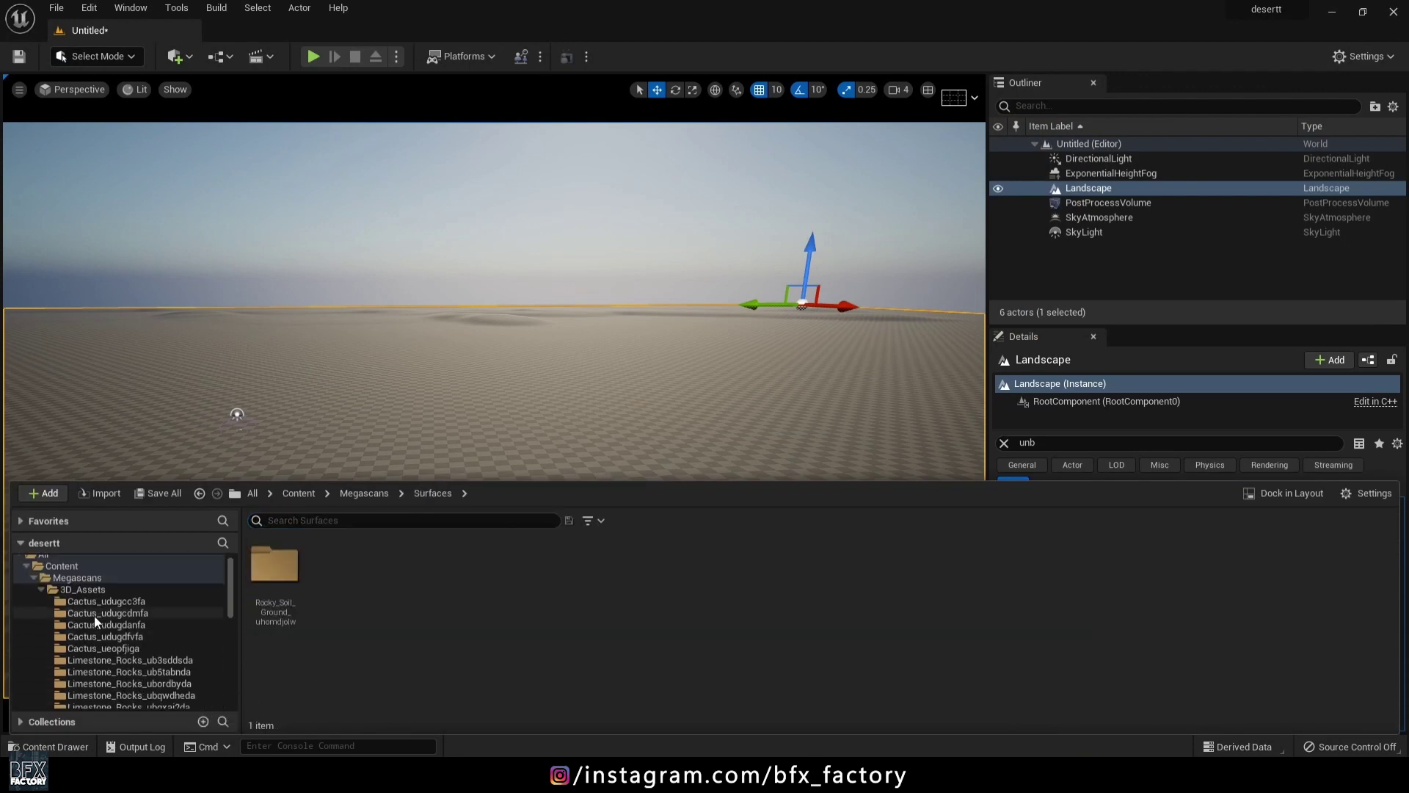
pyautogui.click(40, 591)
pyautogui.click(72, 589)
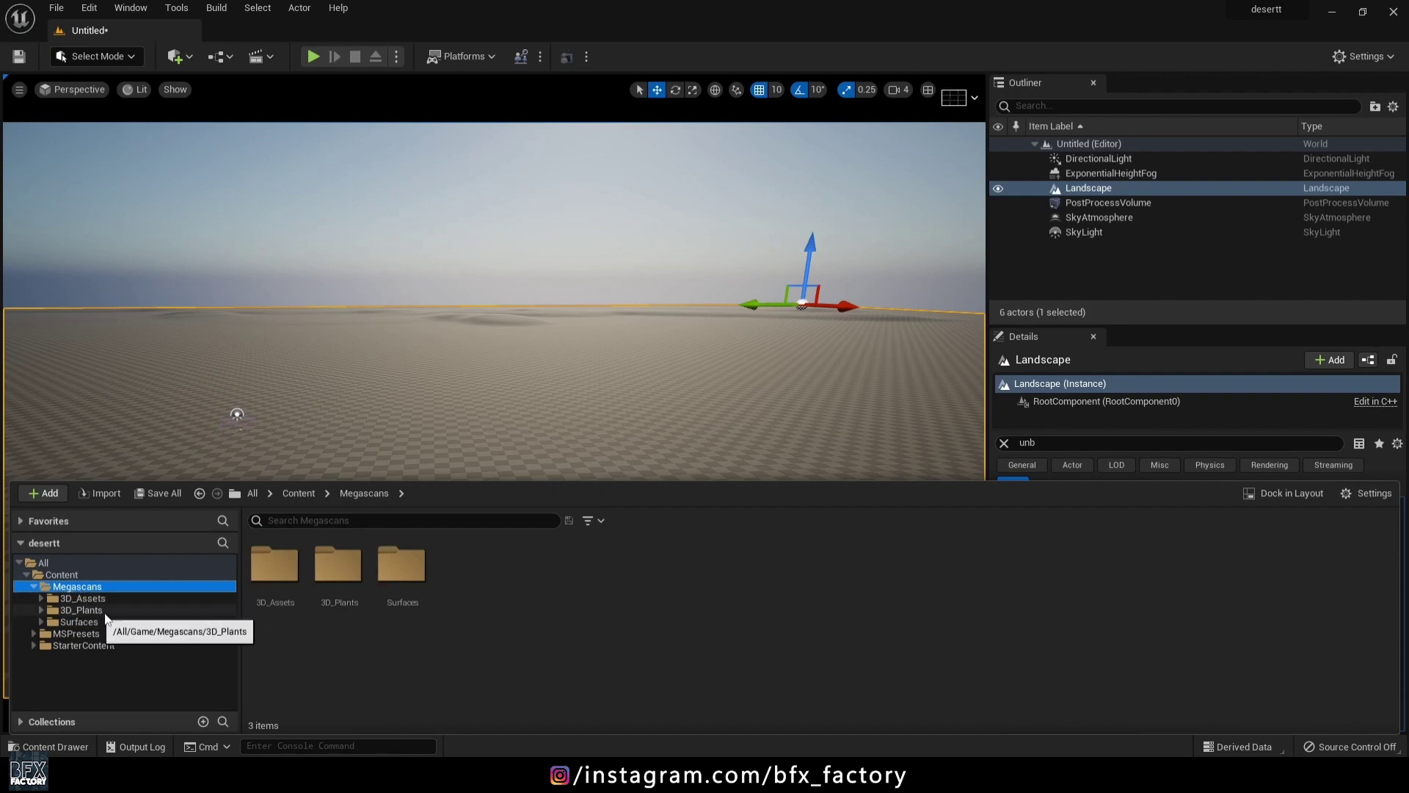
pyautogui.click(83, 624)
pyautogui.doubleClick(274, 568)
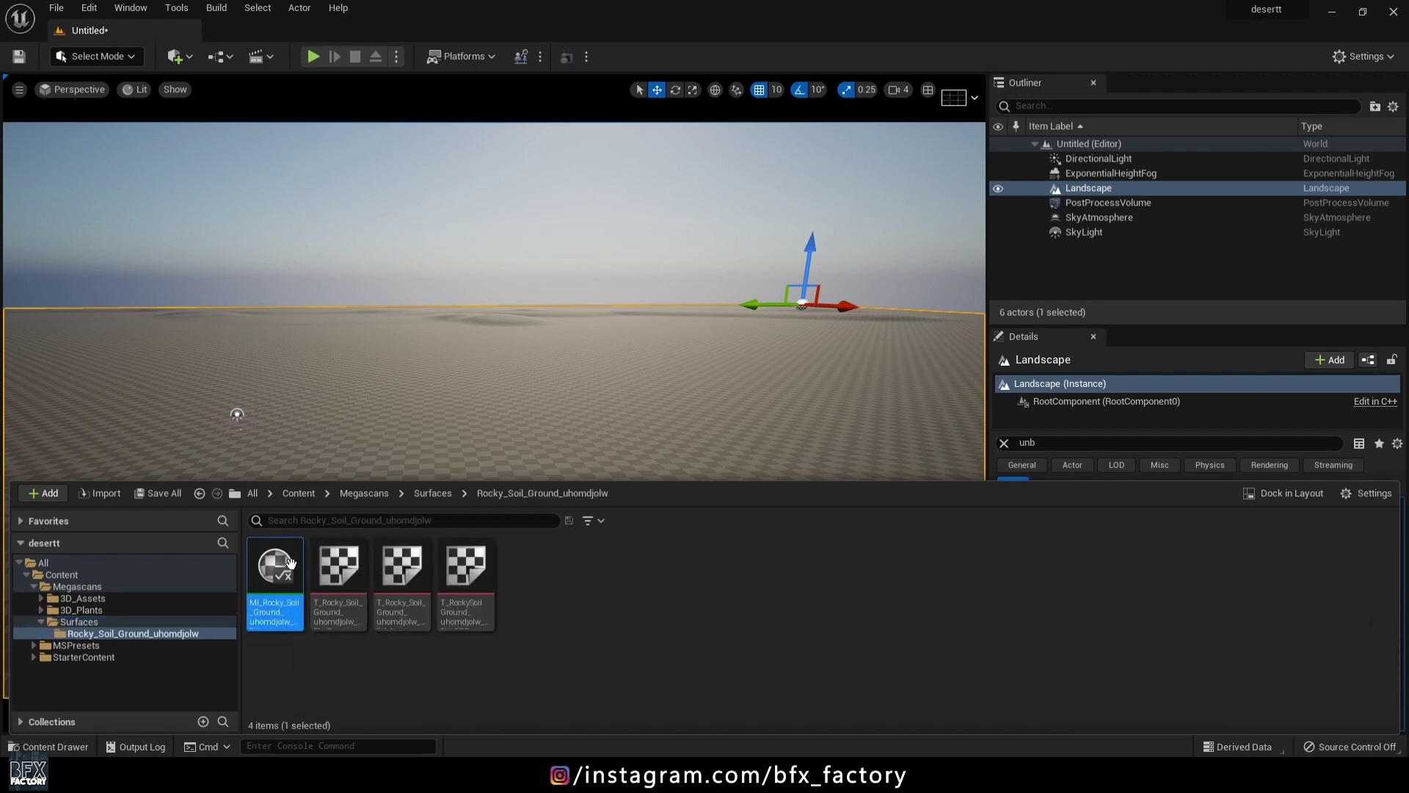
# Step: Assign MI_Rocky_Soil_Ground as the Landscape Material, giving the terrain a sandy soil look
pyautogui.click(381, 429)
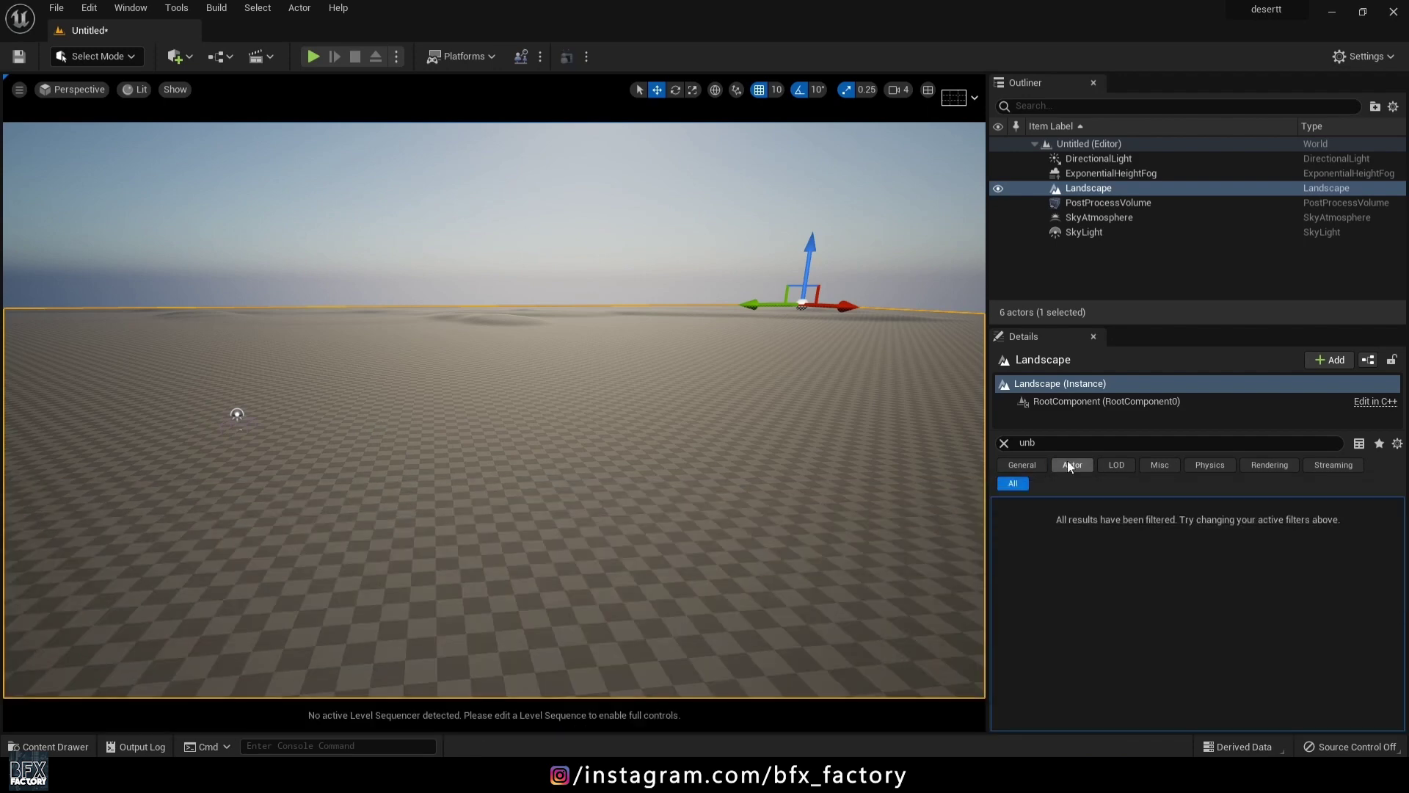
pyautogui.click(1005, 442)
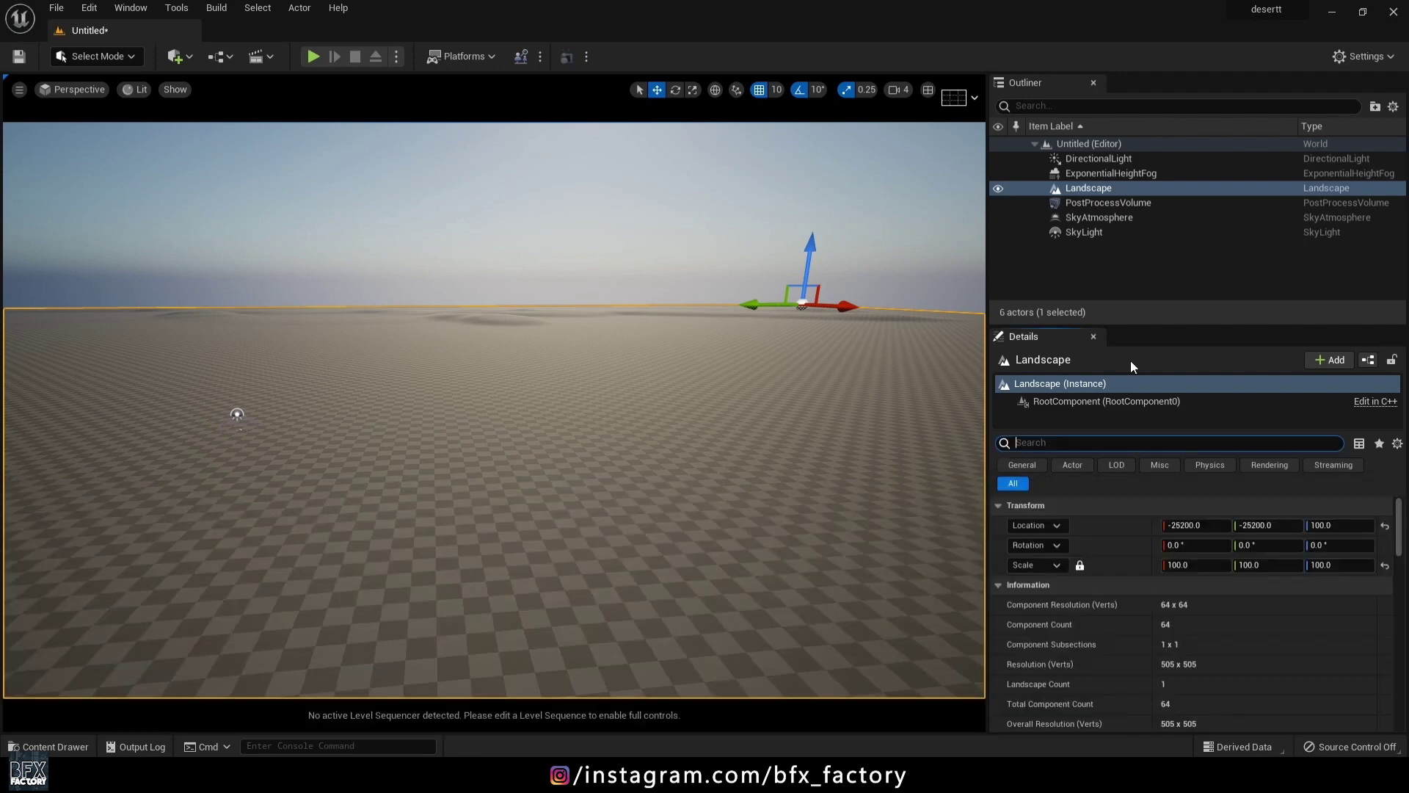
pyautogui.click(1132, 193)
pyautogui.scroll(-5, 1212, 650)
pyautogui.scroll(-5, 1213, 650)
pyautogui.scroll(-1, 1212, 649)
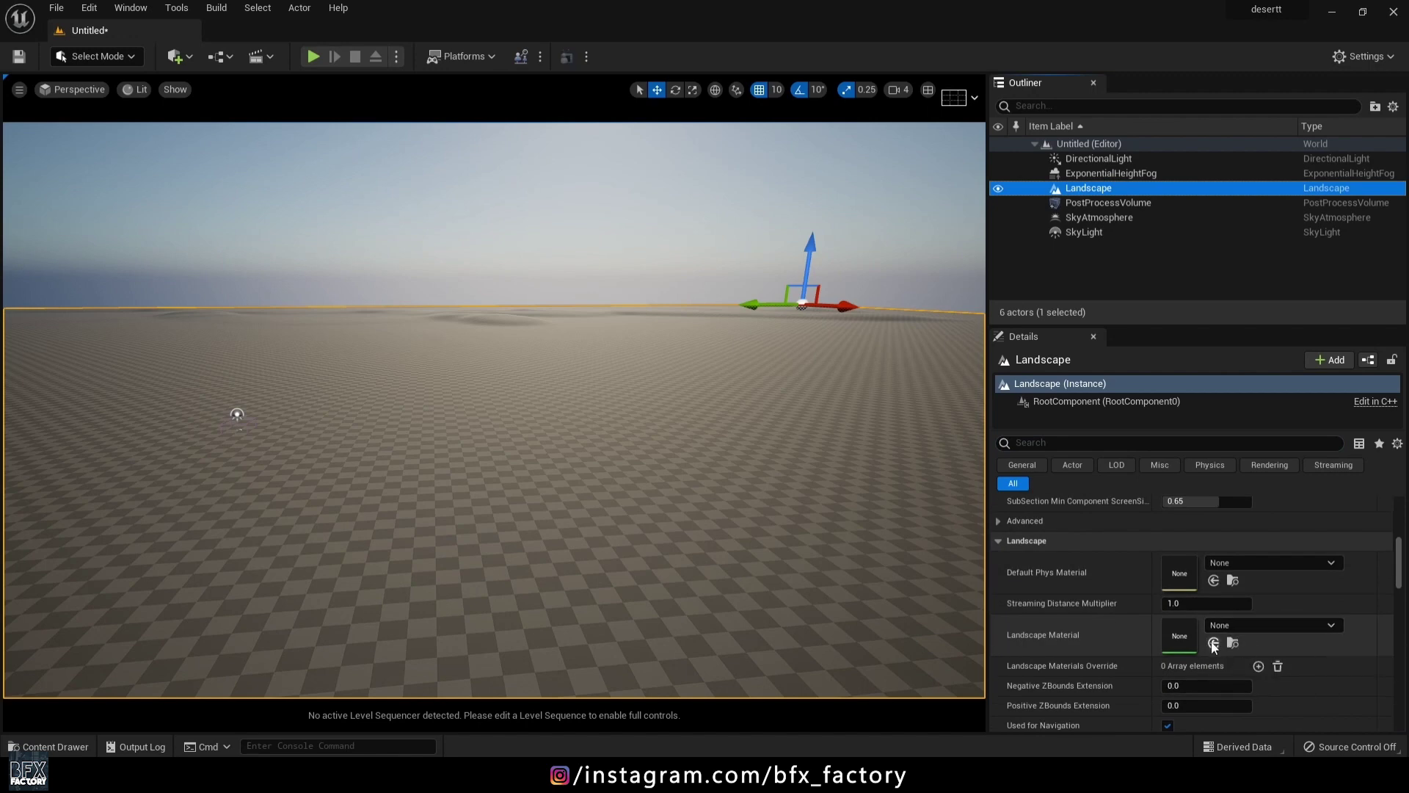
pyautogui.click(1213, 645)
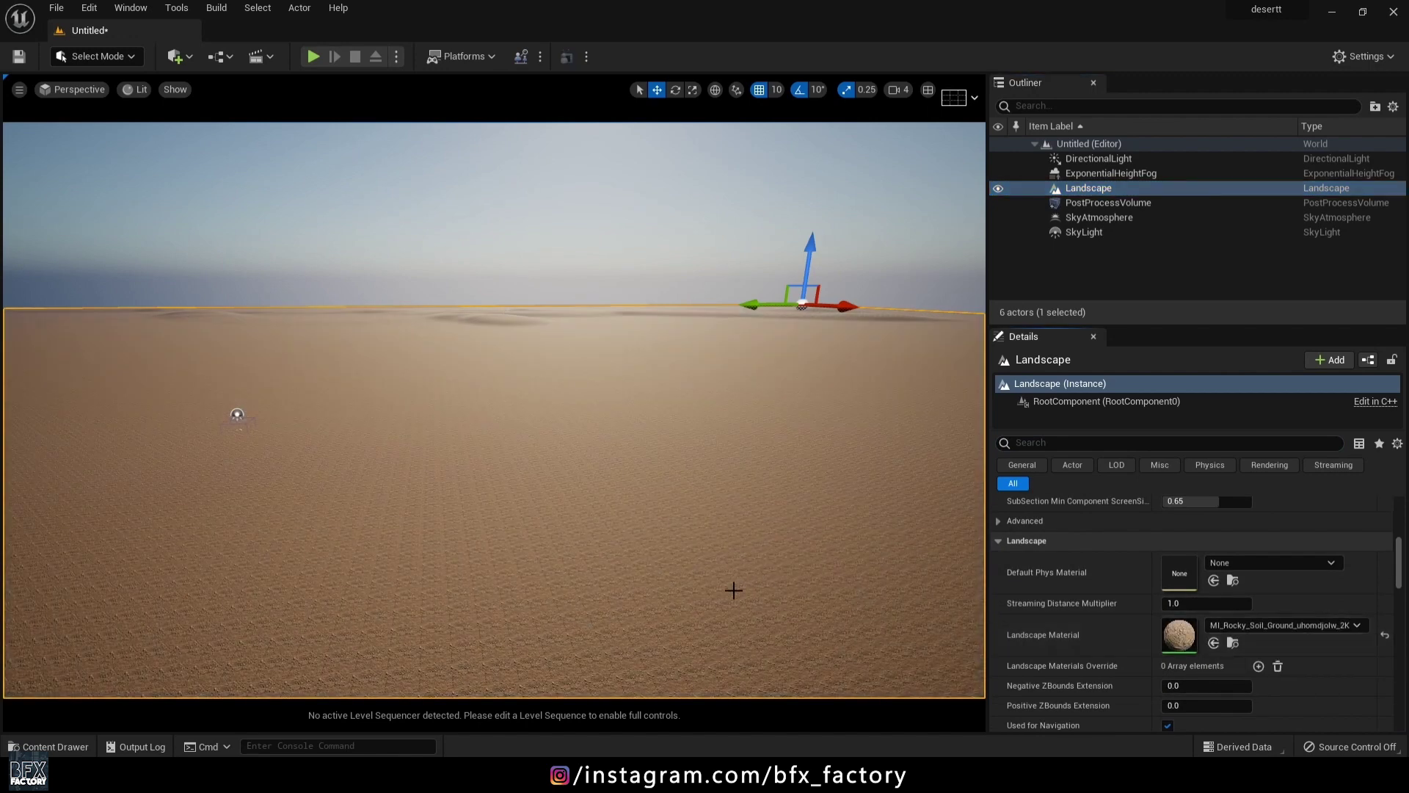
pyautogui.scroll(4, 734, 591)
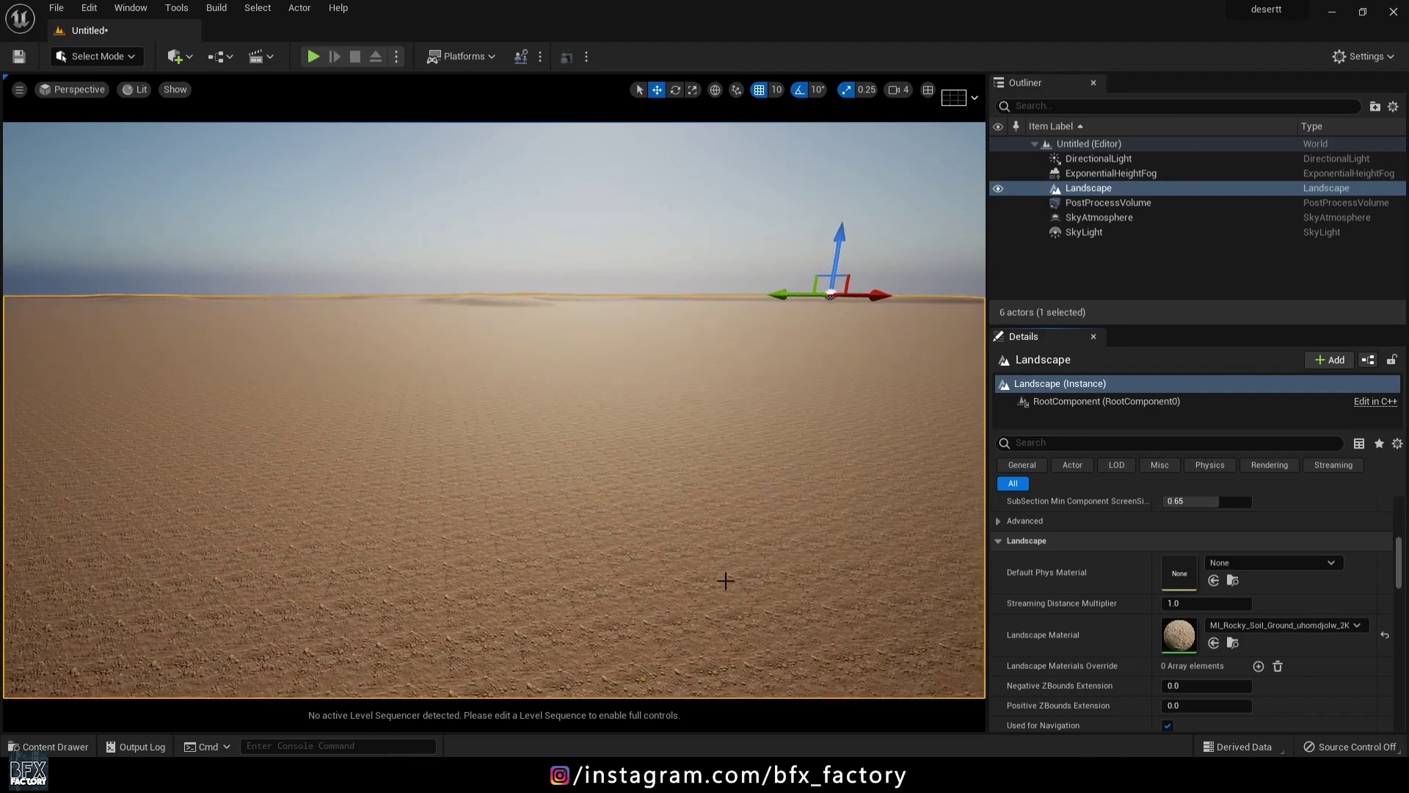
pyautogui.scroll(3, 726, 581)
pyautogui.moveTo(726, 580); pyautogui.dragTo(660, 529, button='right')
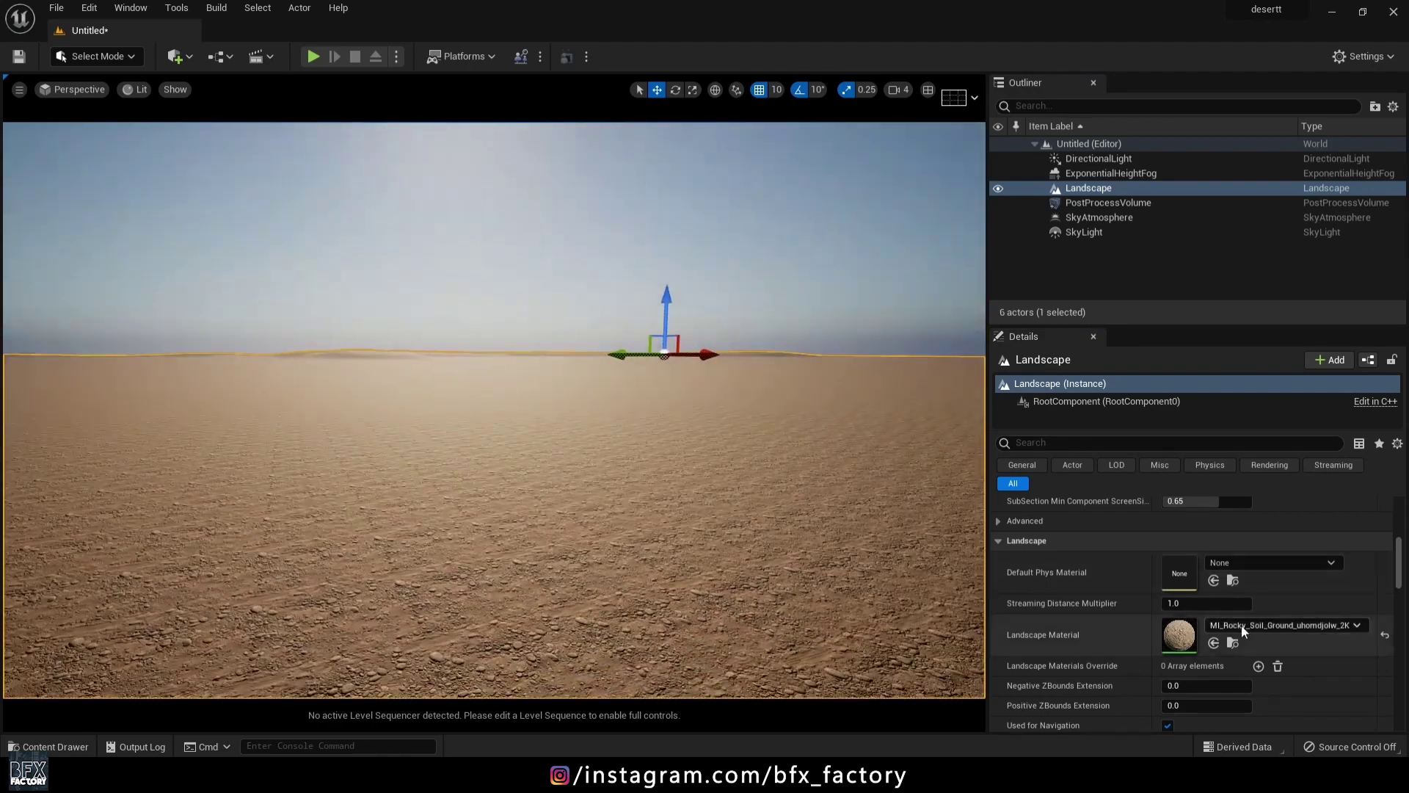
# Step: Enable Tiling/Offset on the Rocky Soil Ground material instance and set Tiling X and Y to 0.1
pyautogui.doubleClick(1178, 634)
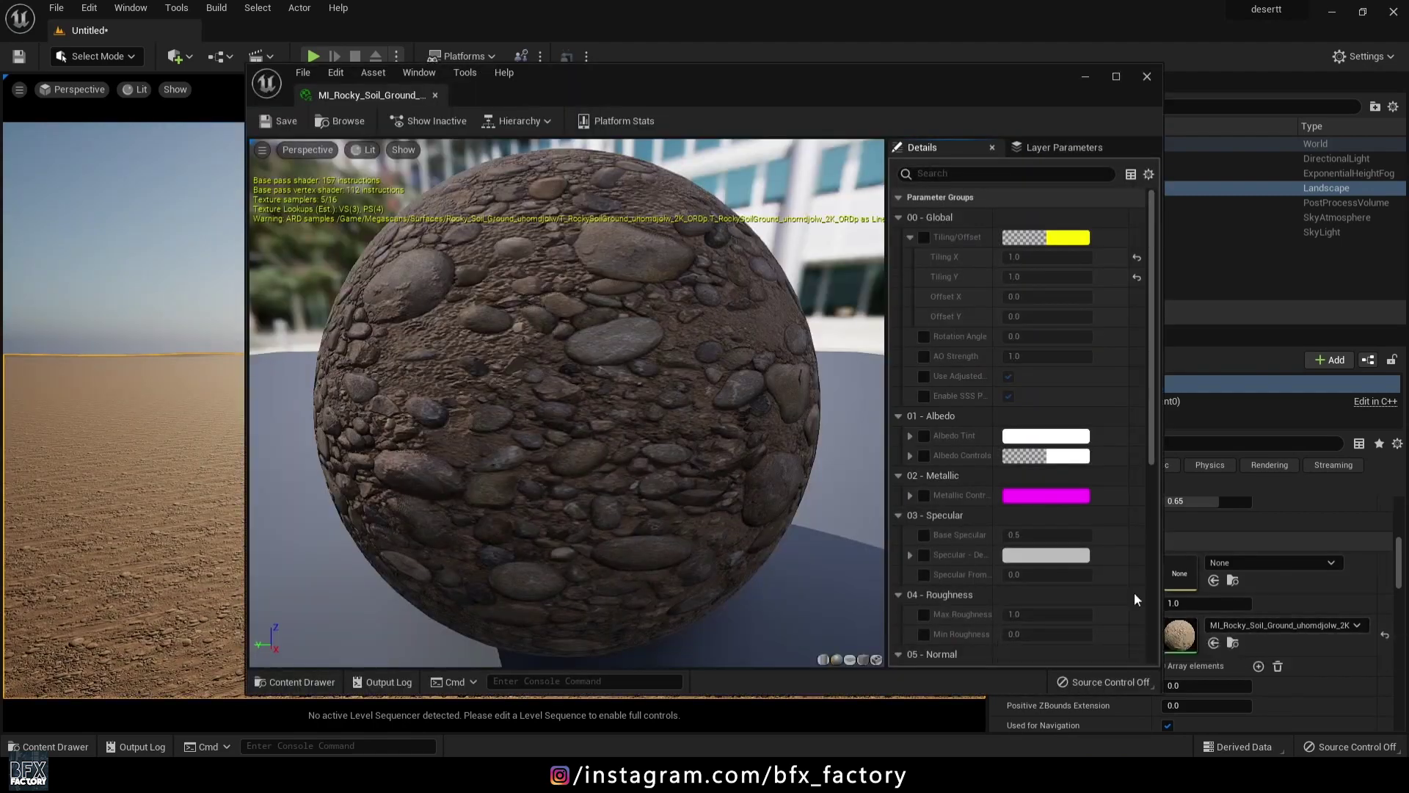
pyautogui.moveTo(917, 88); pyautogui.dragTo(1144, 140)
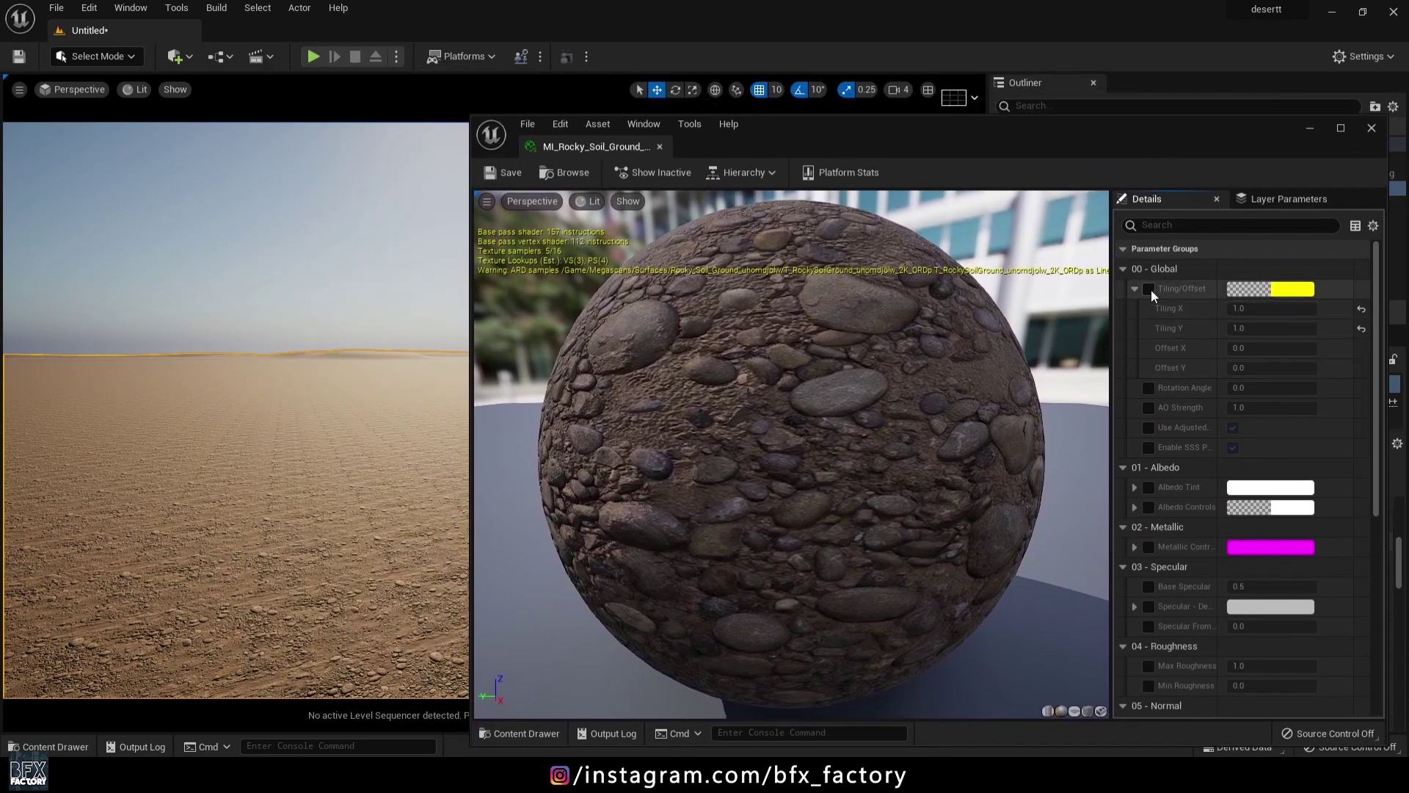
pyautogui.click(1147, 289)
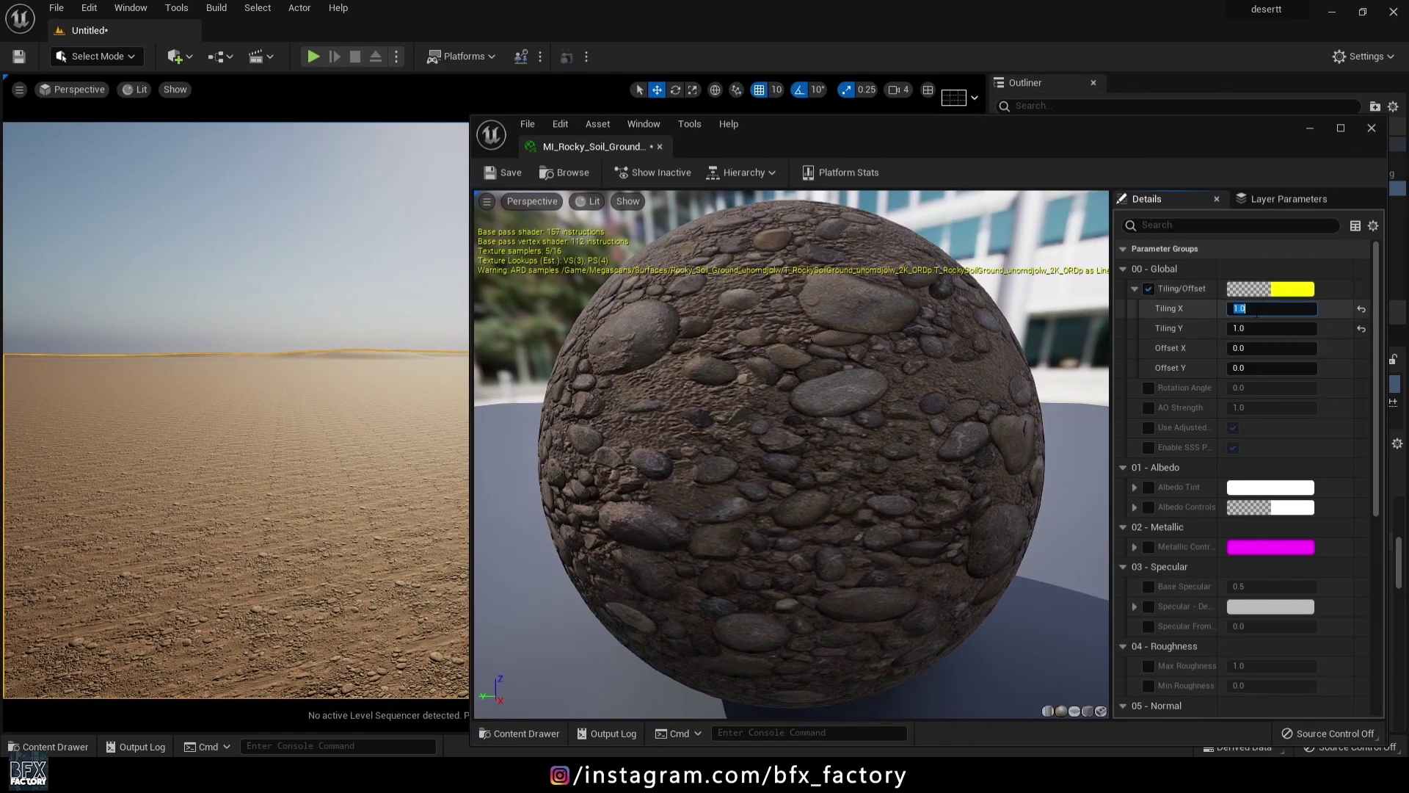
pyautogui.click(1272, 308)
pyautogui.write('0.1')
pyautogui.press('Tab')
pyautogui.write('0')
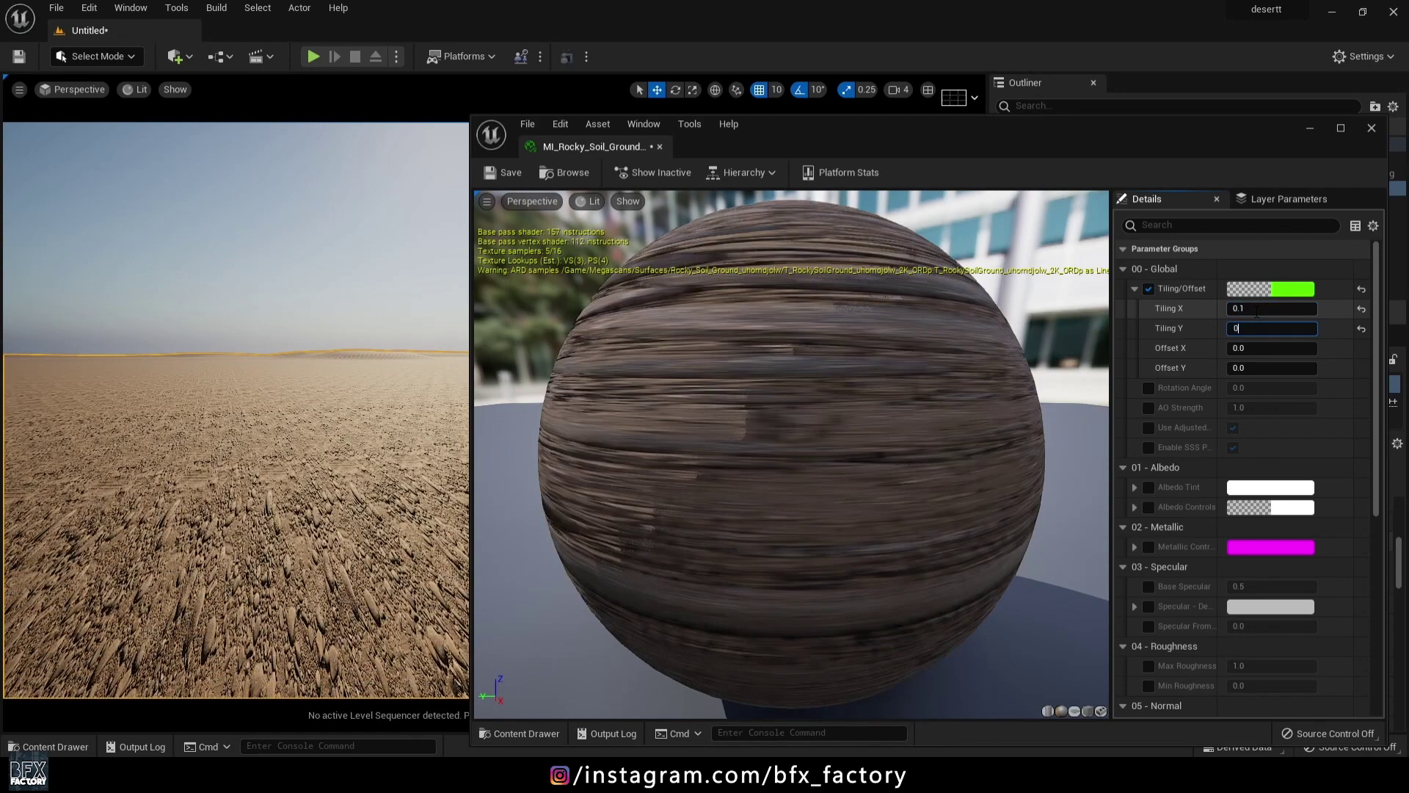
pyautogui.press('Return')
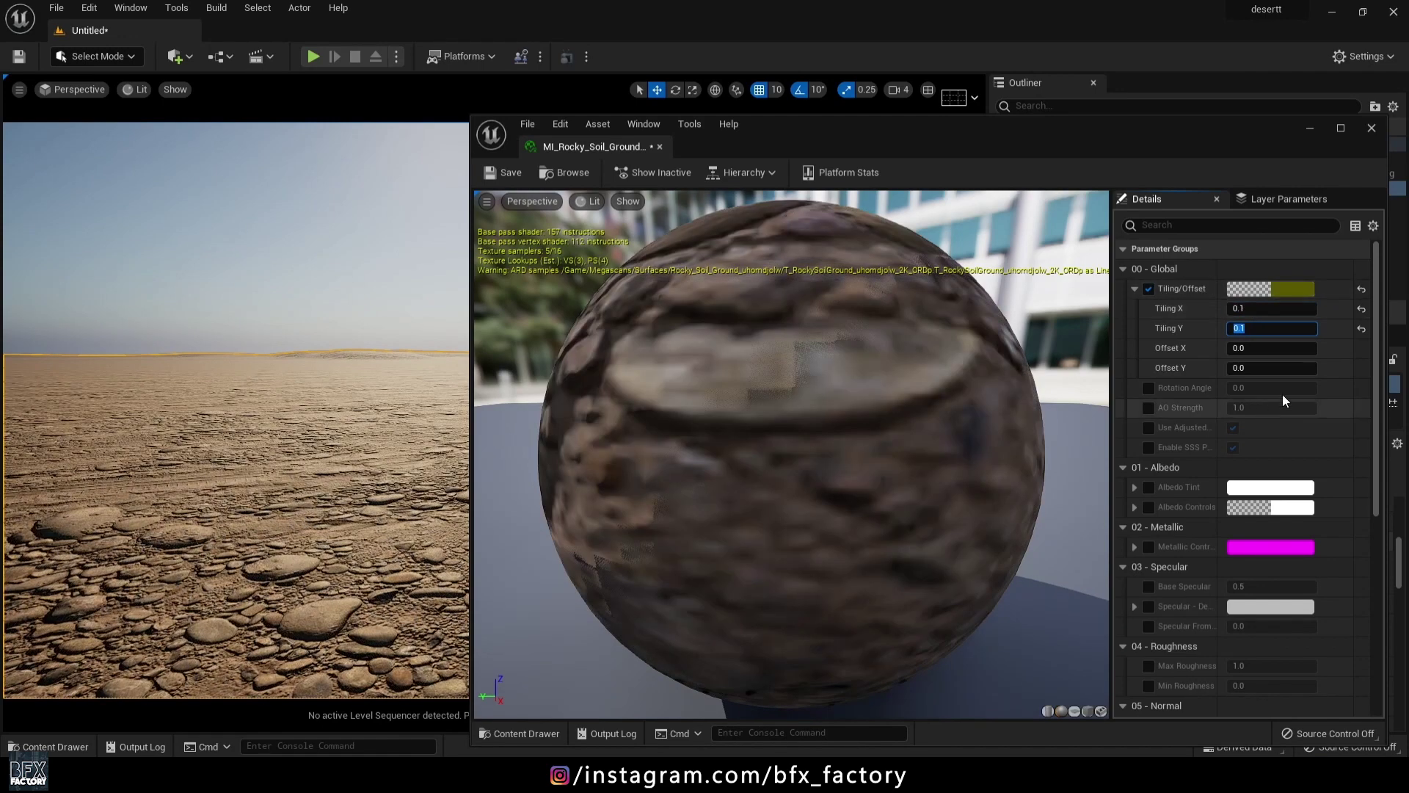
pyautogui.click(1370, 130)
pyautogui.moveTo(705, 471)
pyautogui.mouseDown(button='right')
pyautogui.moveTo(710, 419)
pyautogui.moveTo(837, 430)
pyautogui.moveTo(710, 472)
pyautogui.mouseUp(button='right')
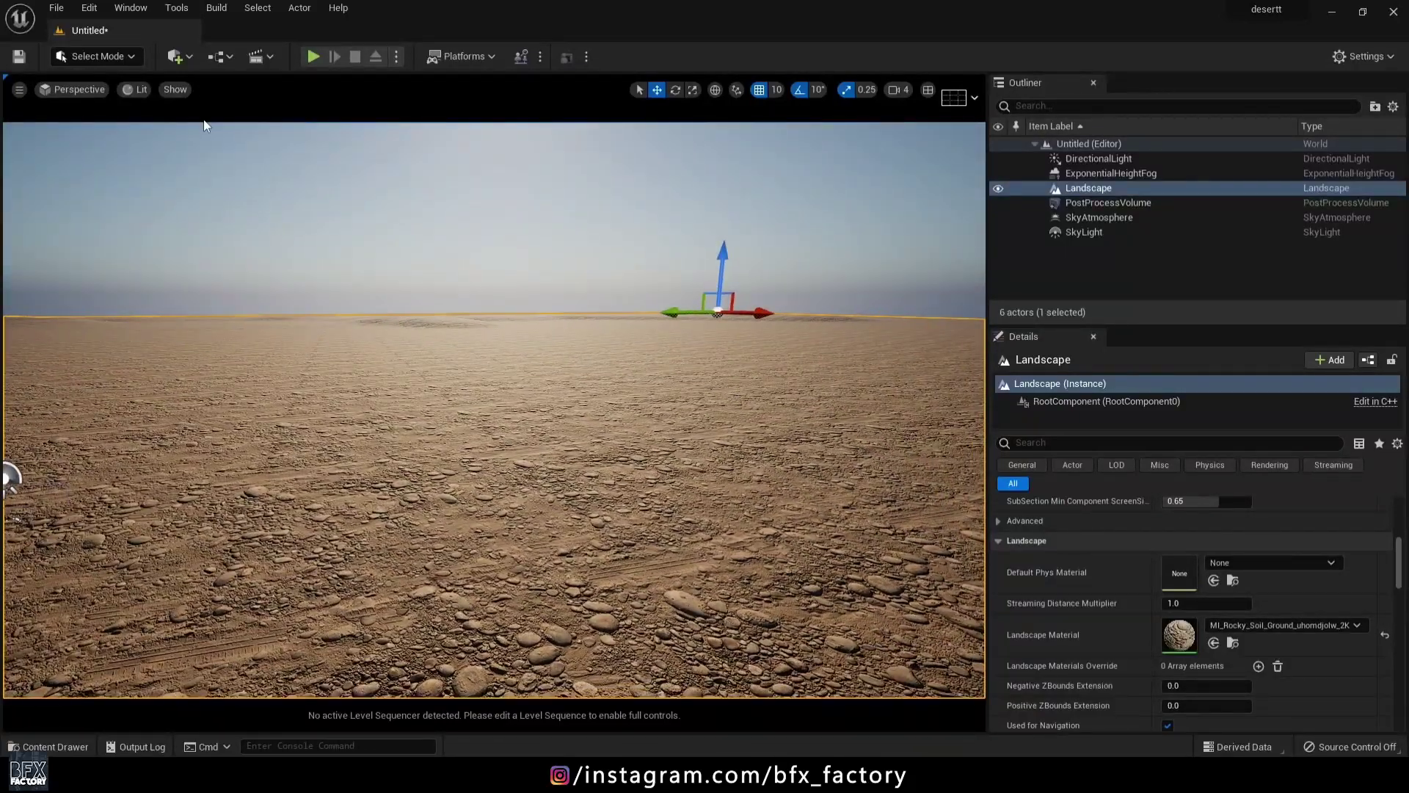
# Step: Add a Cine Camera Actor and snap it to the current viewport view
pyautogui.click(129, 58)
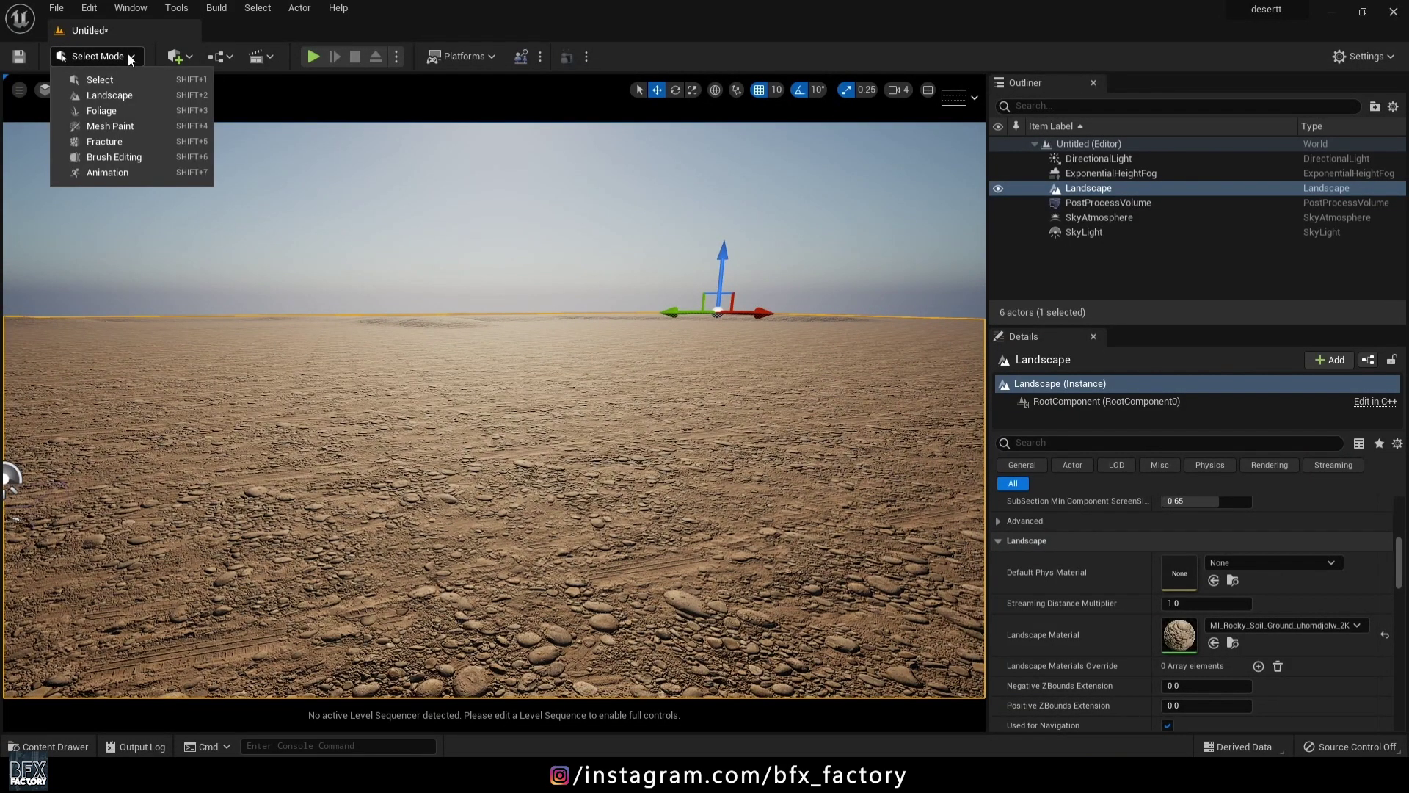
pyautogui.click(186, 57)
pyautogui.moveTo(220, 242)
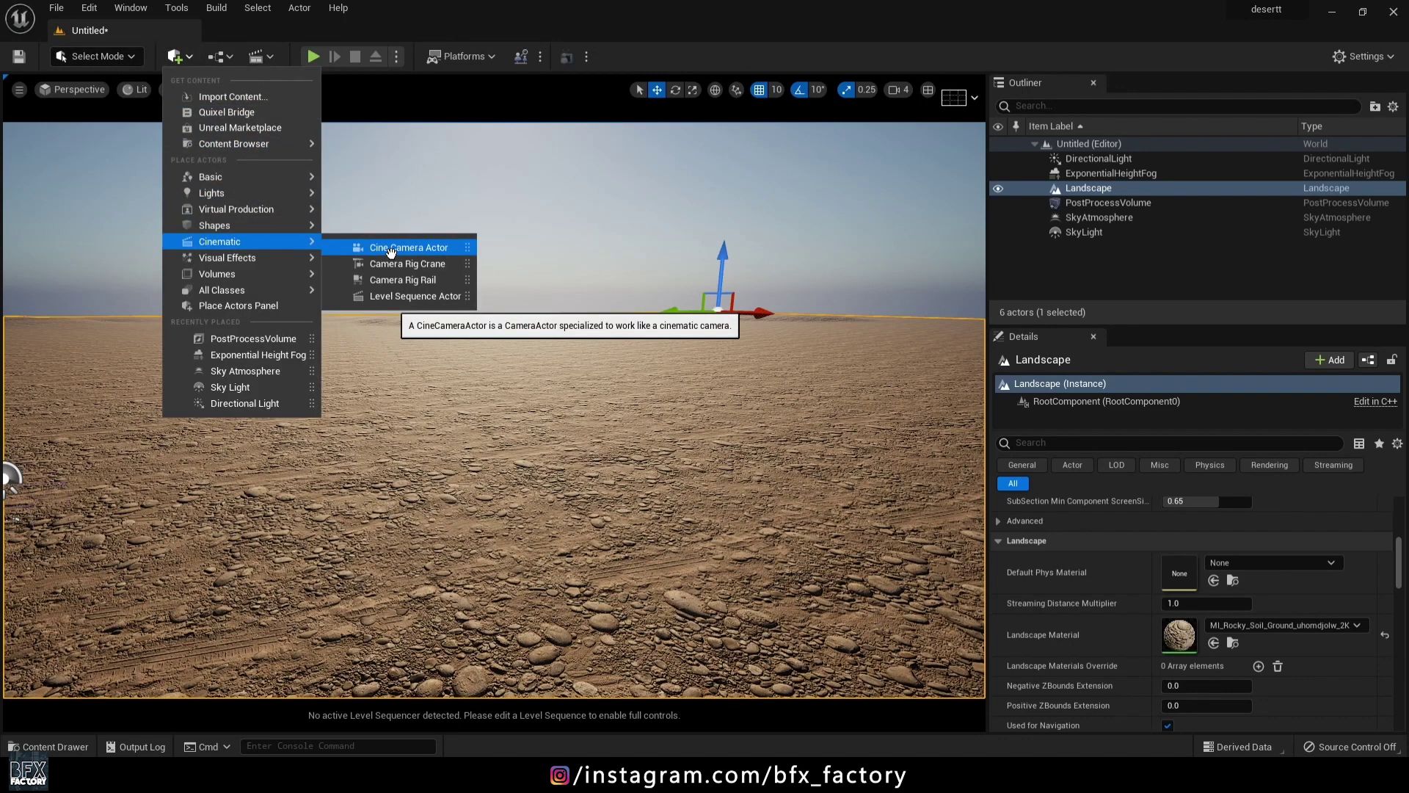
pyautogui.click(388, 252)
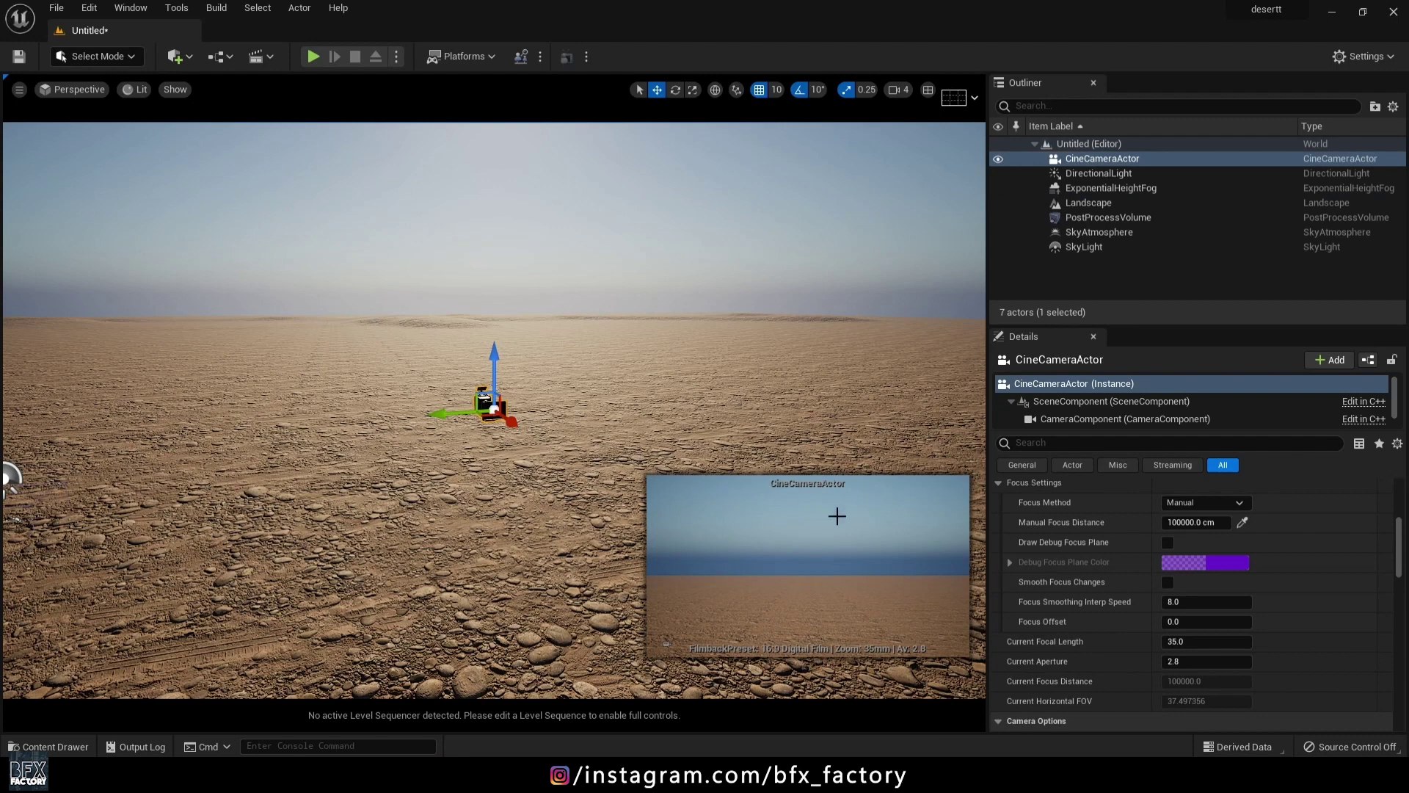
pyautogui.click(1097, 159)
pyautogui.rightClick(1123, 166)
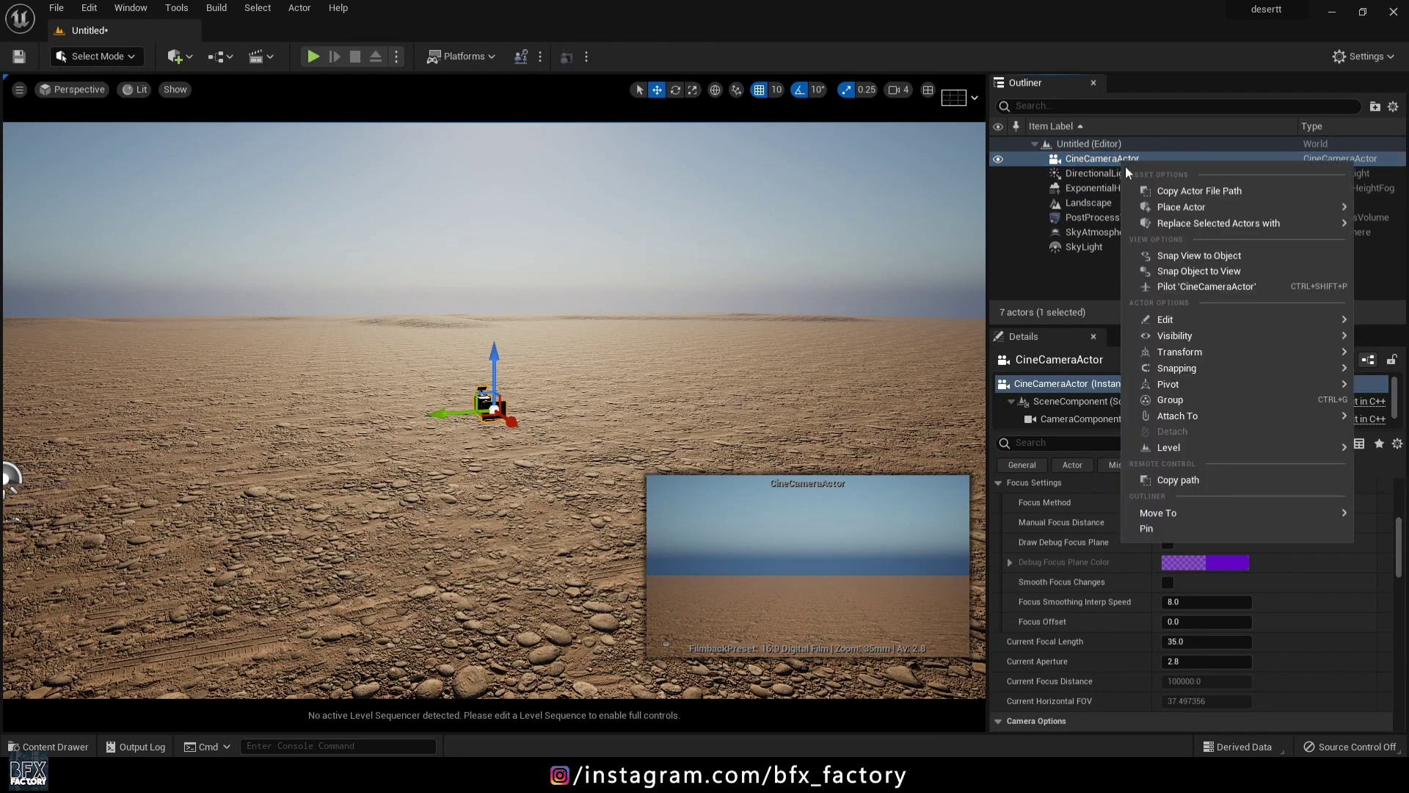
pyautogui.click(1214, 274)
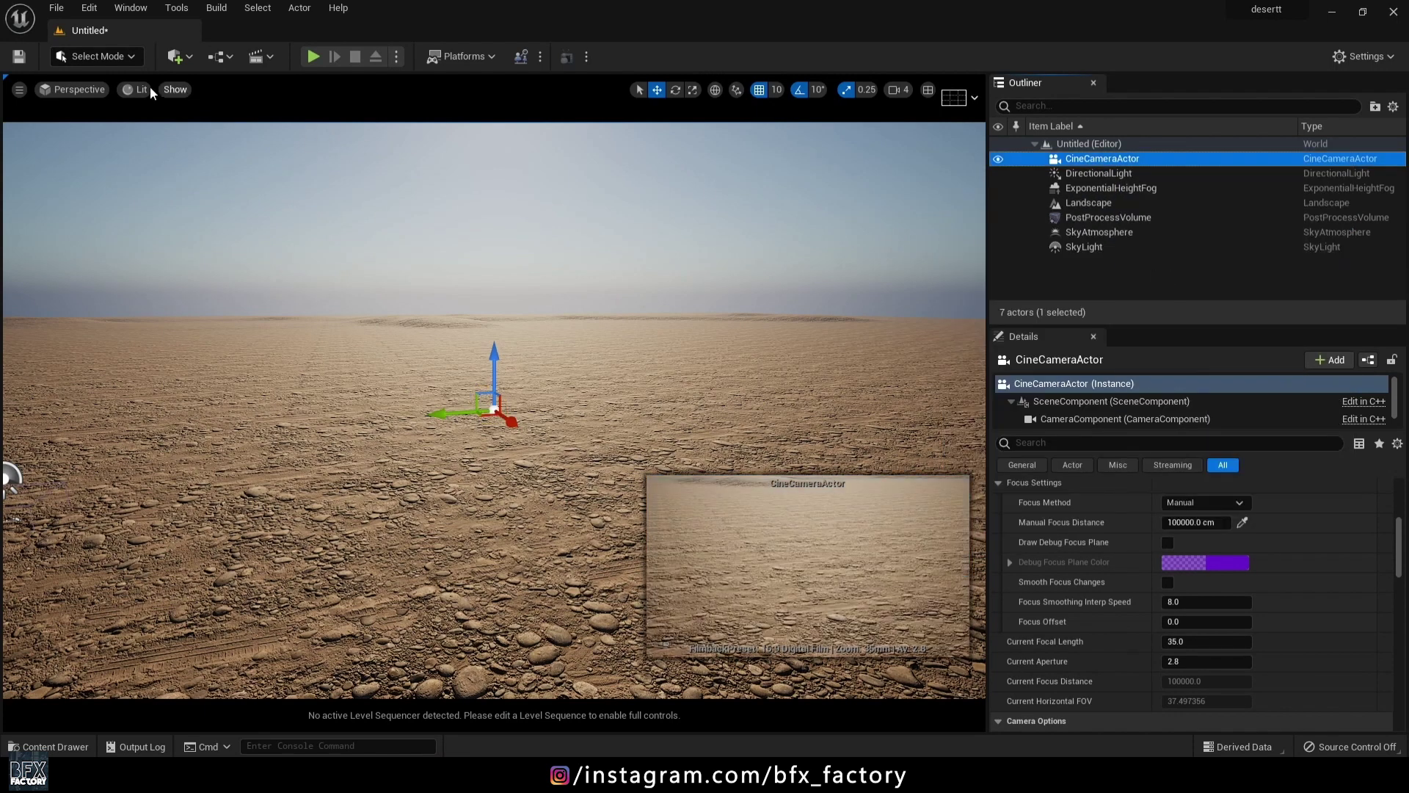
pyautogui.click(78, 91)
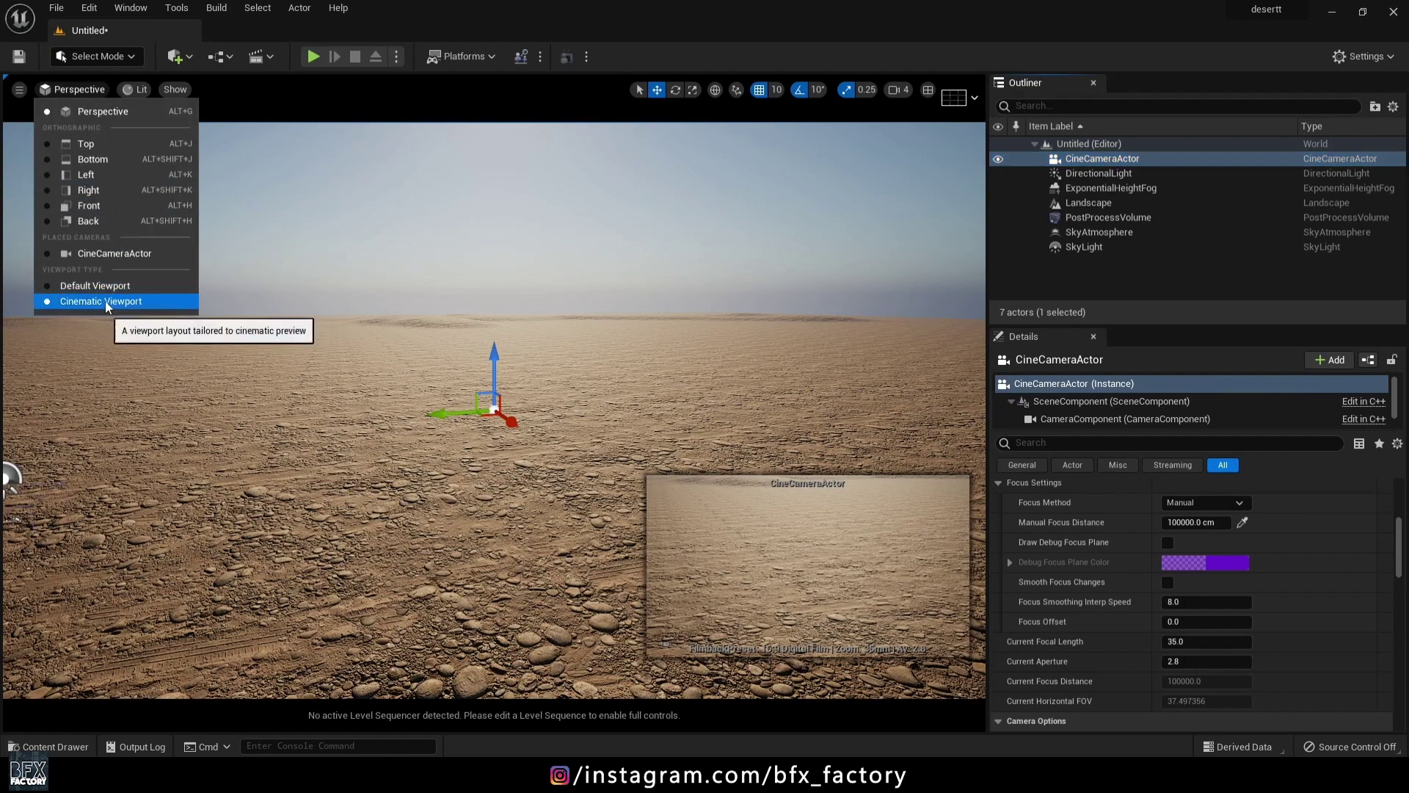
# Step: Pilot the cine camera with a 16:9 DSLR filmback and 30mm Prime f/1.4 lens, framing the horizon
pyautogui.click(118, 257)
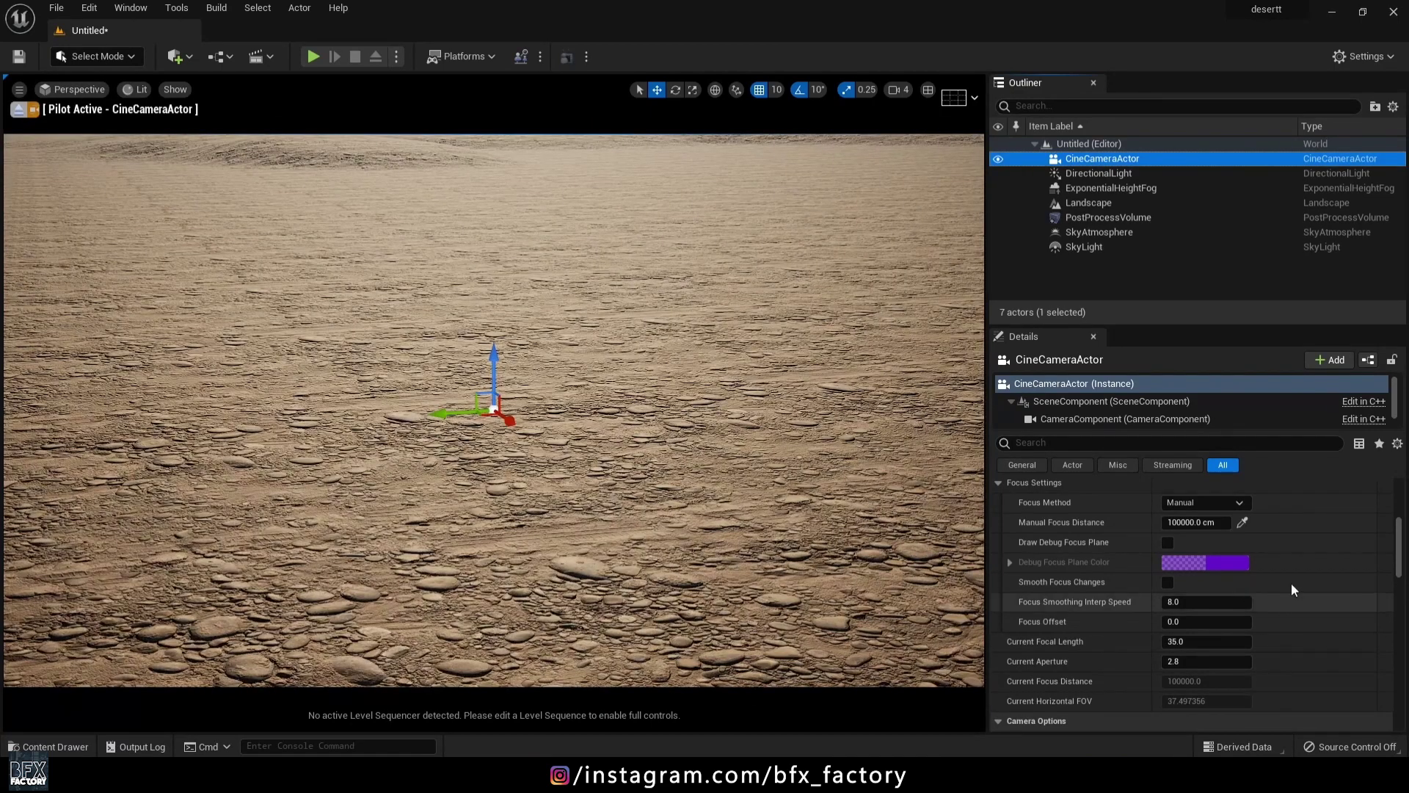
pyautogui.scroll(5, 1299, 515)
pyautogui.scroll(3, 1289, 551)
pyautogui.scroll(-2, 1274, 620)
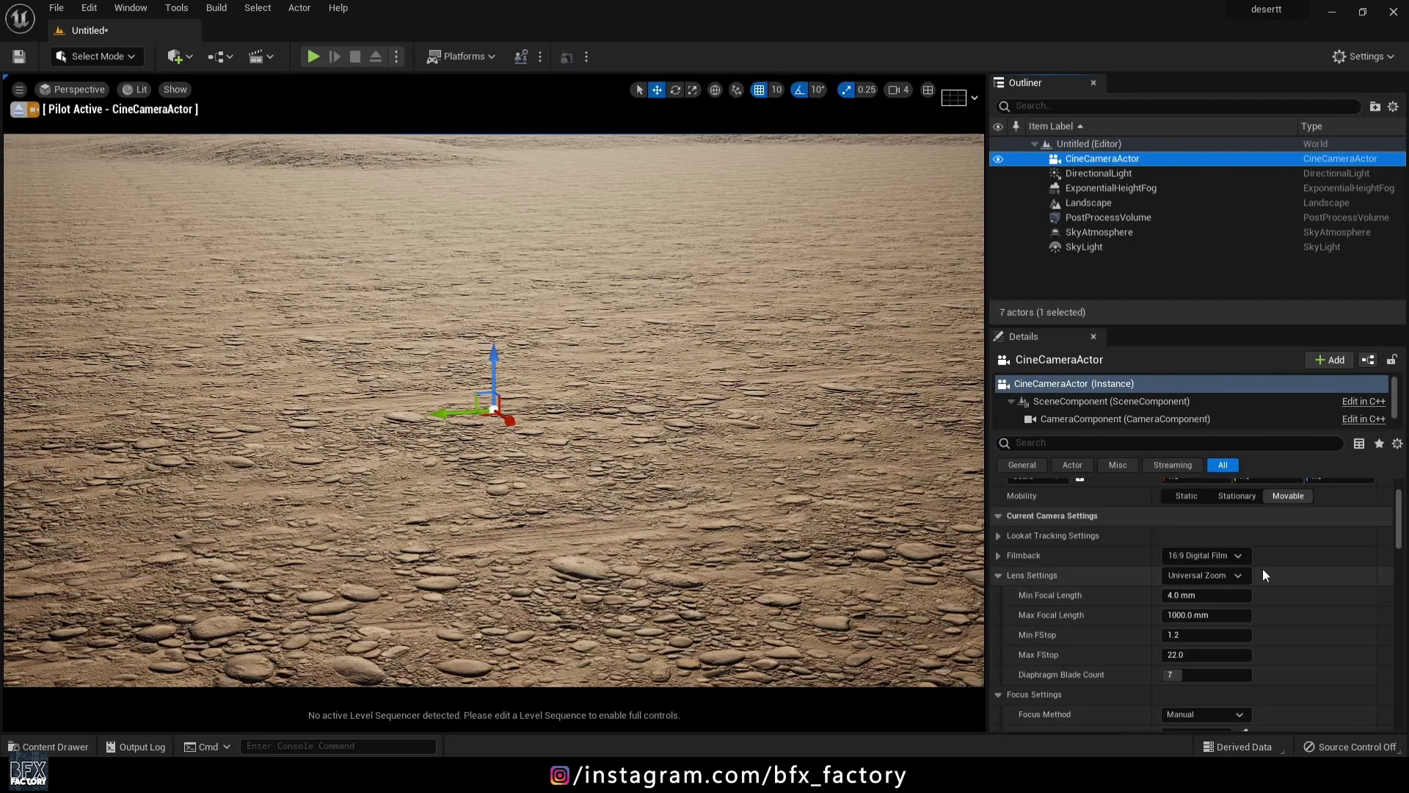
pyautogui.click(1201, 555)
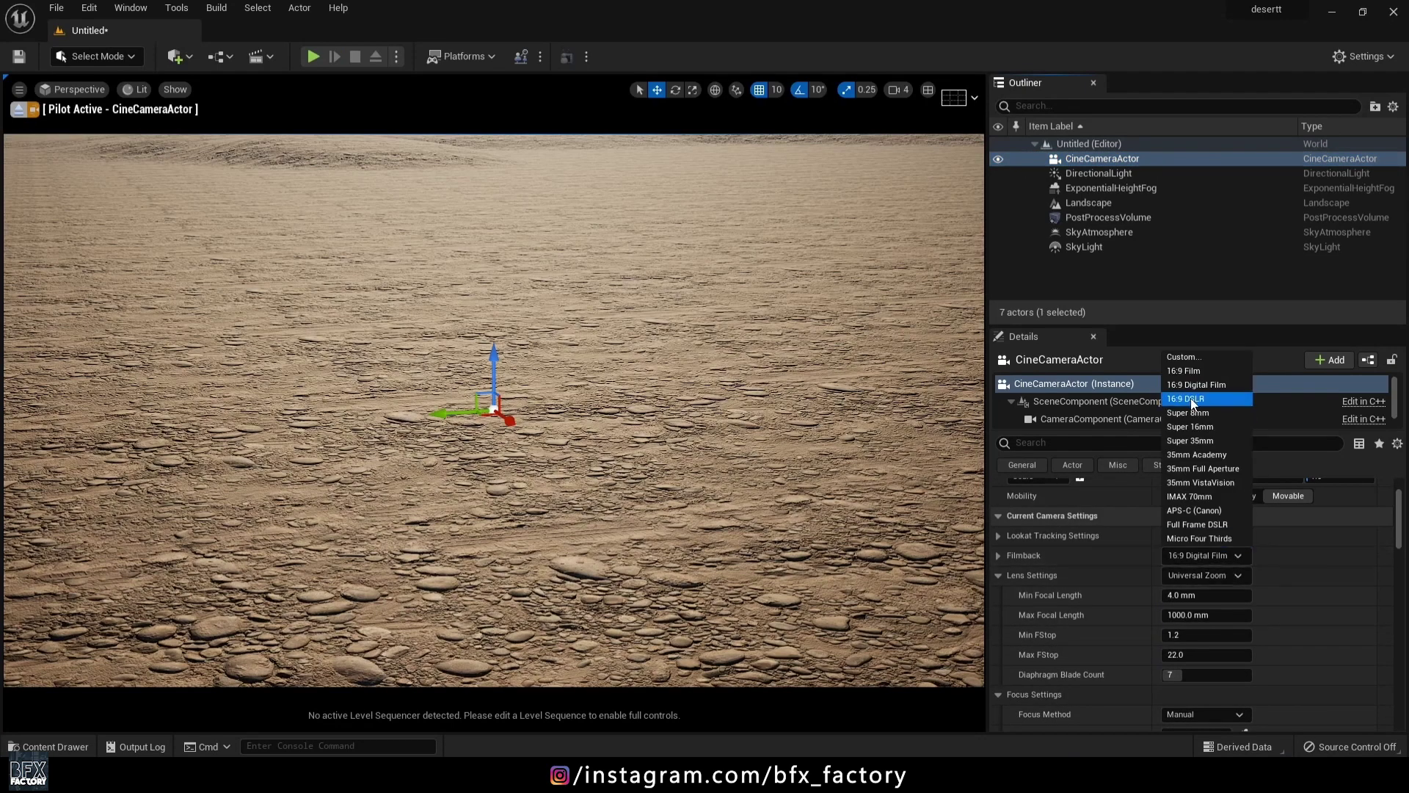
pyautogui.click(1199, 383)
pyautogui.click(1217, 576)
pyautogui.click(1221, 620)
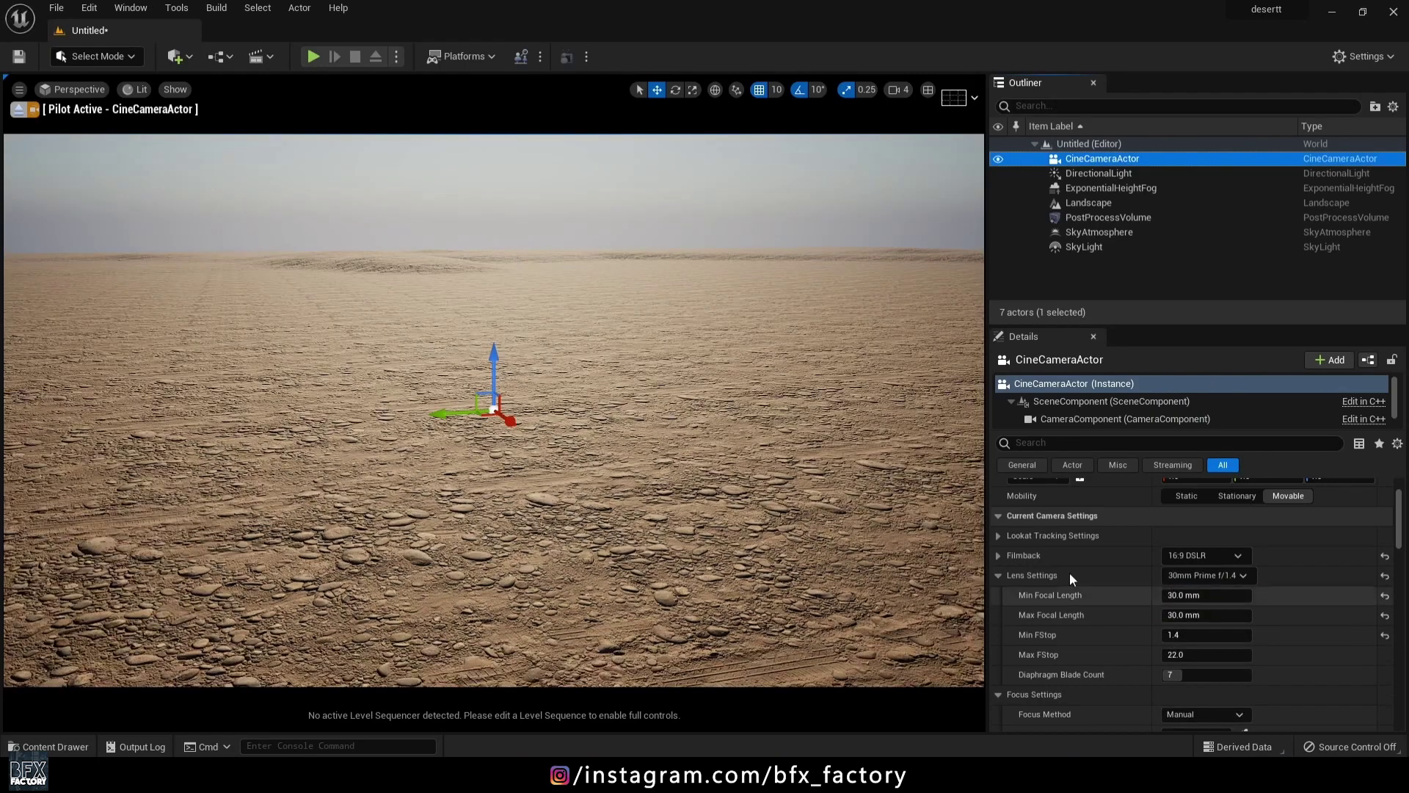
pyautogui.moveTo(741, 475); pyautogui.dragTo(741, 331, button='right')
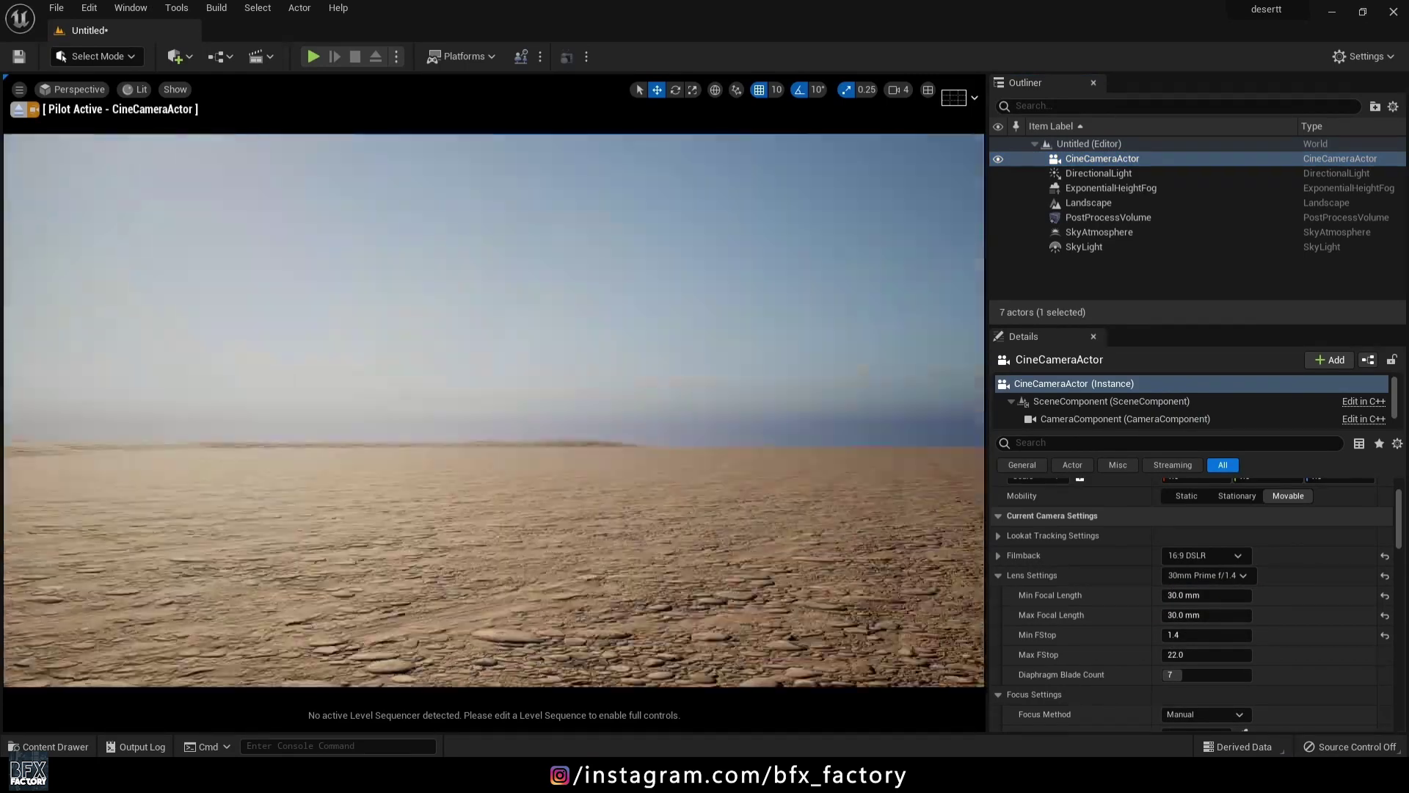
pyautogui.moveTo(739, 476); pyautogui.dragTo(22, 484, button='right')
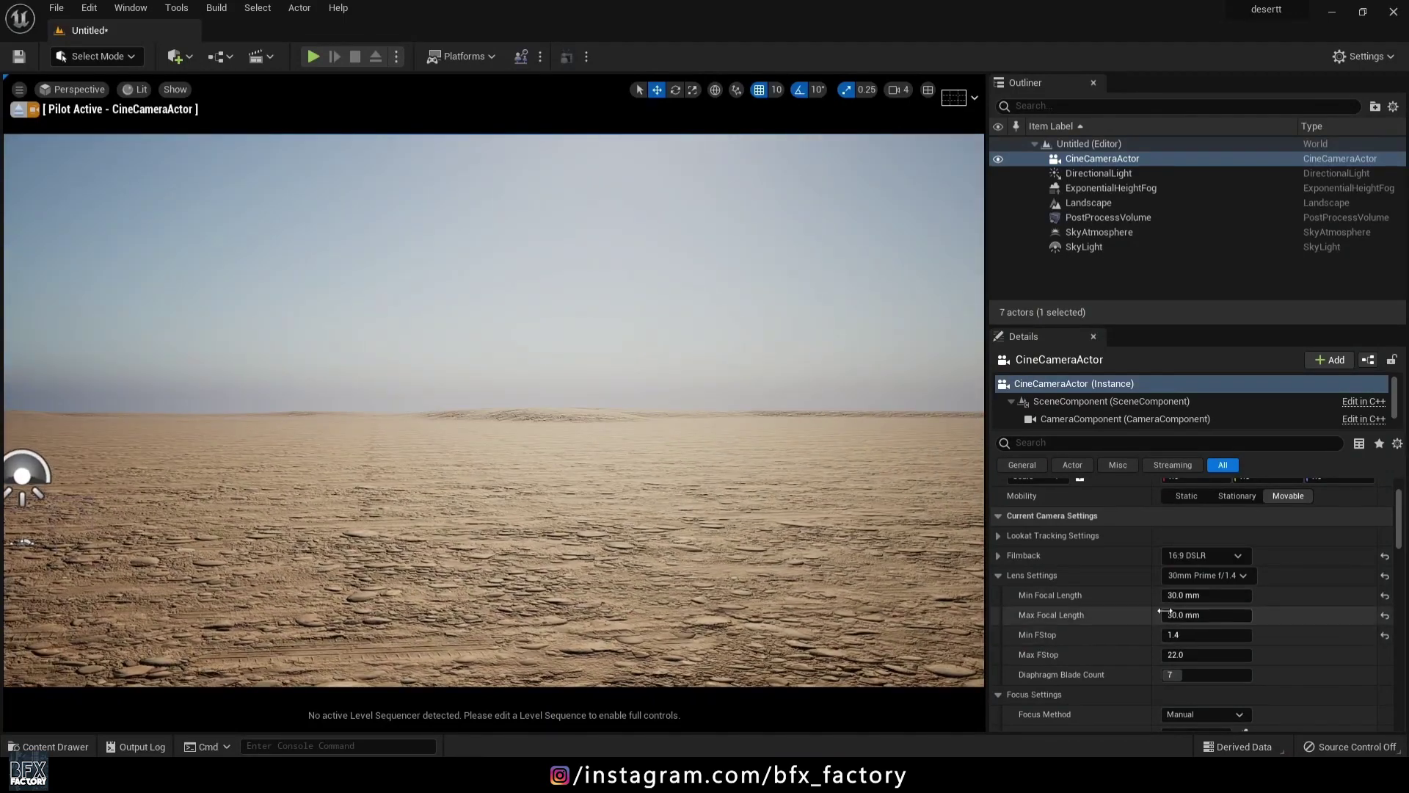
# Step: Rotate the sun with Ctrl+L so the sky turns a deeper blue
pyautogui.click(758, 411)
pyautogui.hotkey('ctrl', 'l')
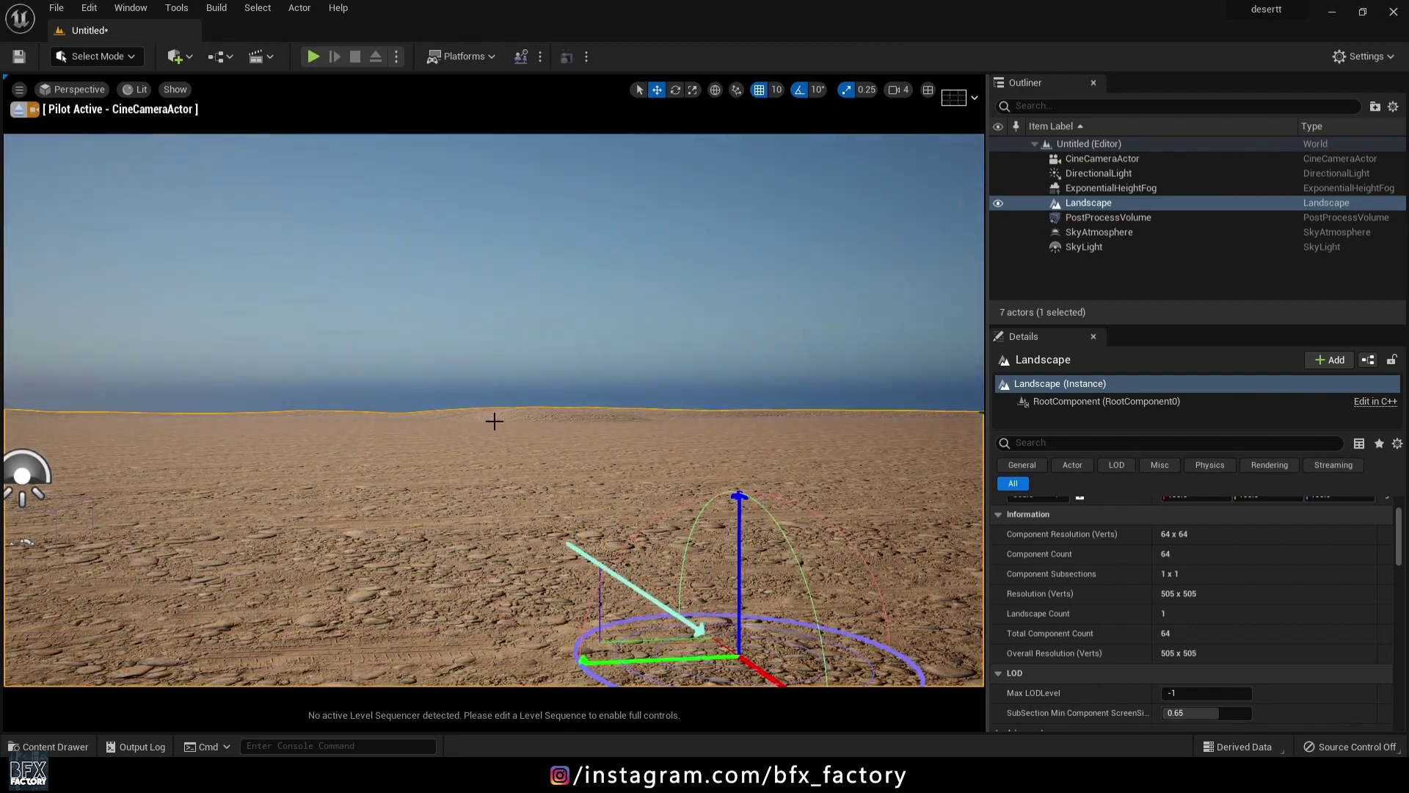
pyautogui.click(802, 326)
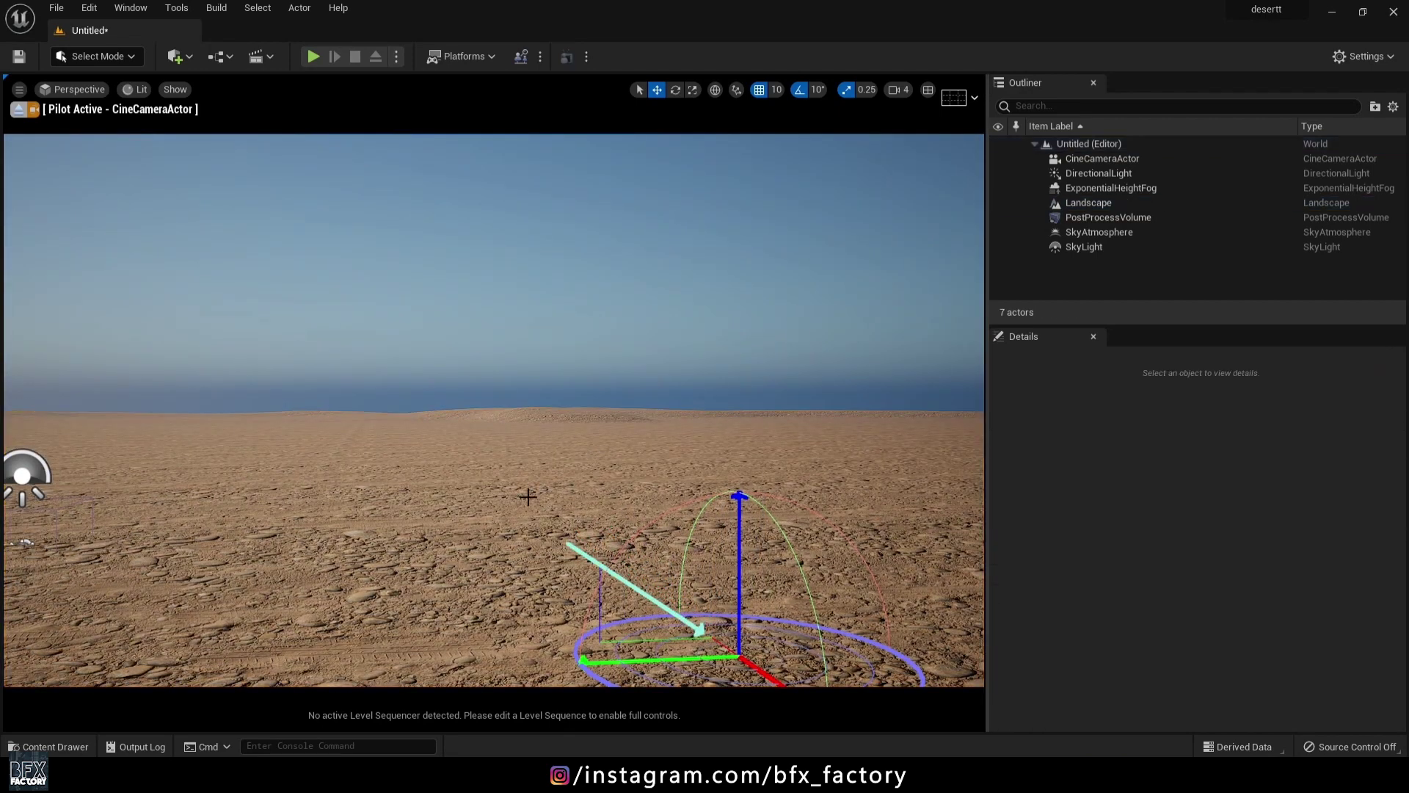
# Step: Check the Megascans 3D_Assets folder, then launch Quixel Bridge from the Add menu
pyautogui.hotkey('ctrl', 'space')
pyautogui.click(80, 598)
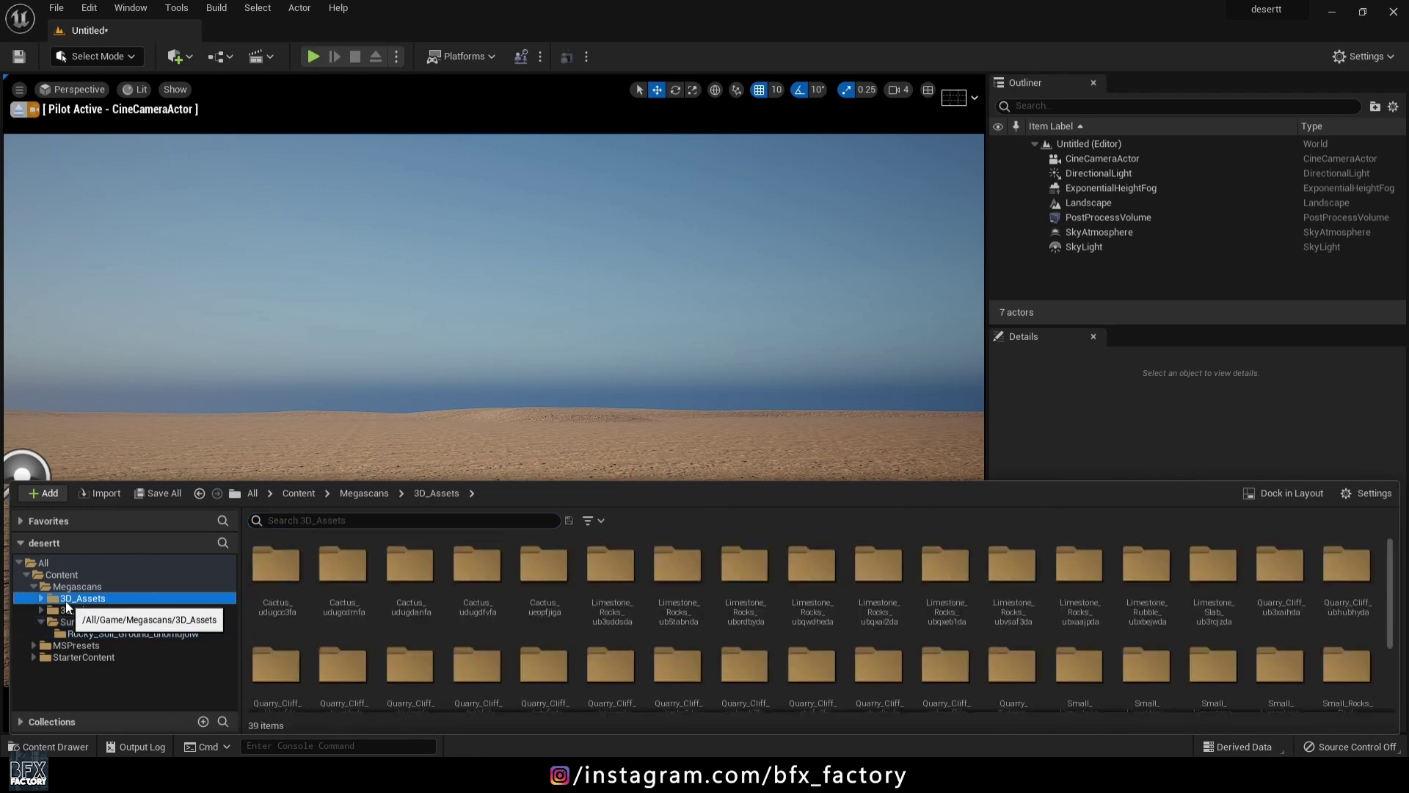
pyautogui.click(41, 600)
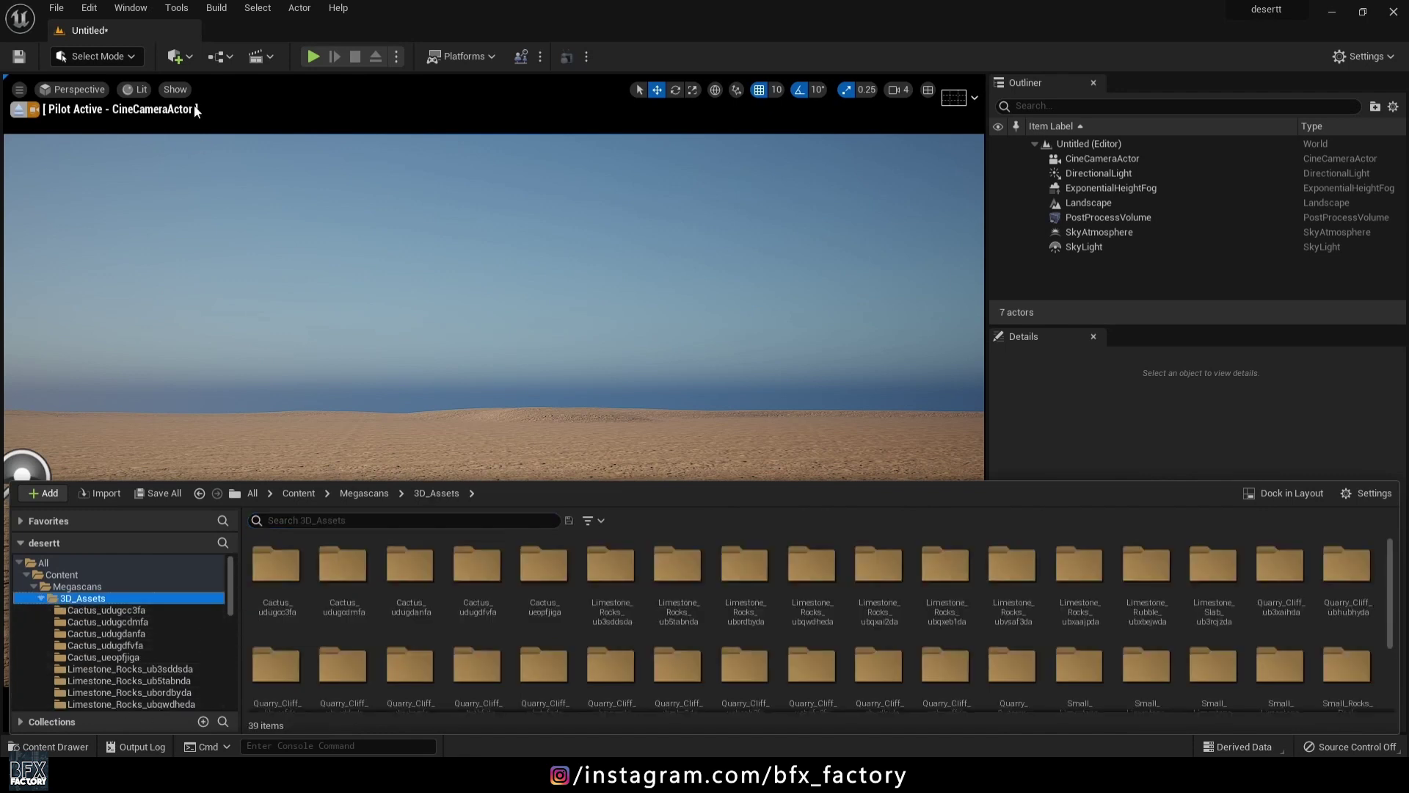
pyautogui.click(177, 56)
pyautogui.click(209, 111)
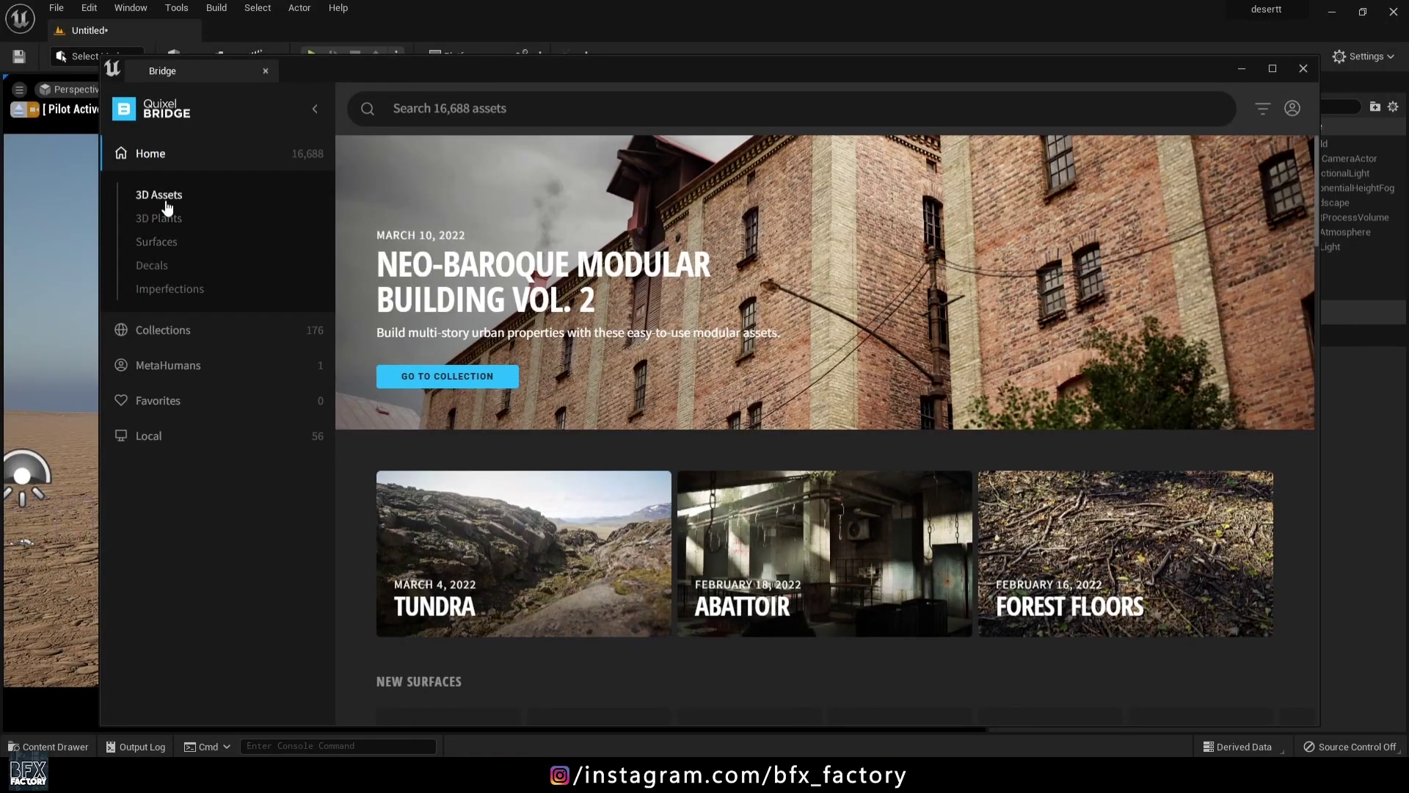
# Step: Maximize Bridge and browse to 3D Assets > Nature > Rock > Quarry
pyautogui.click(166, 198)
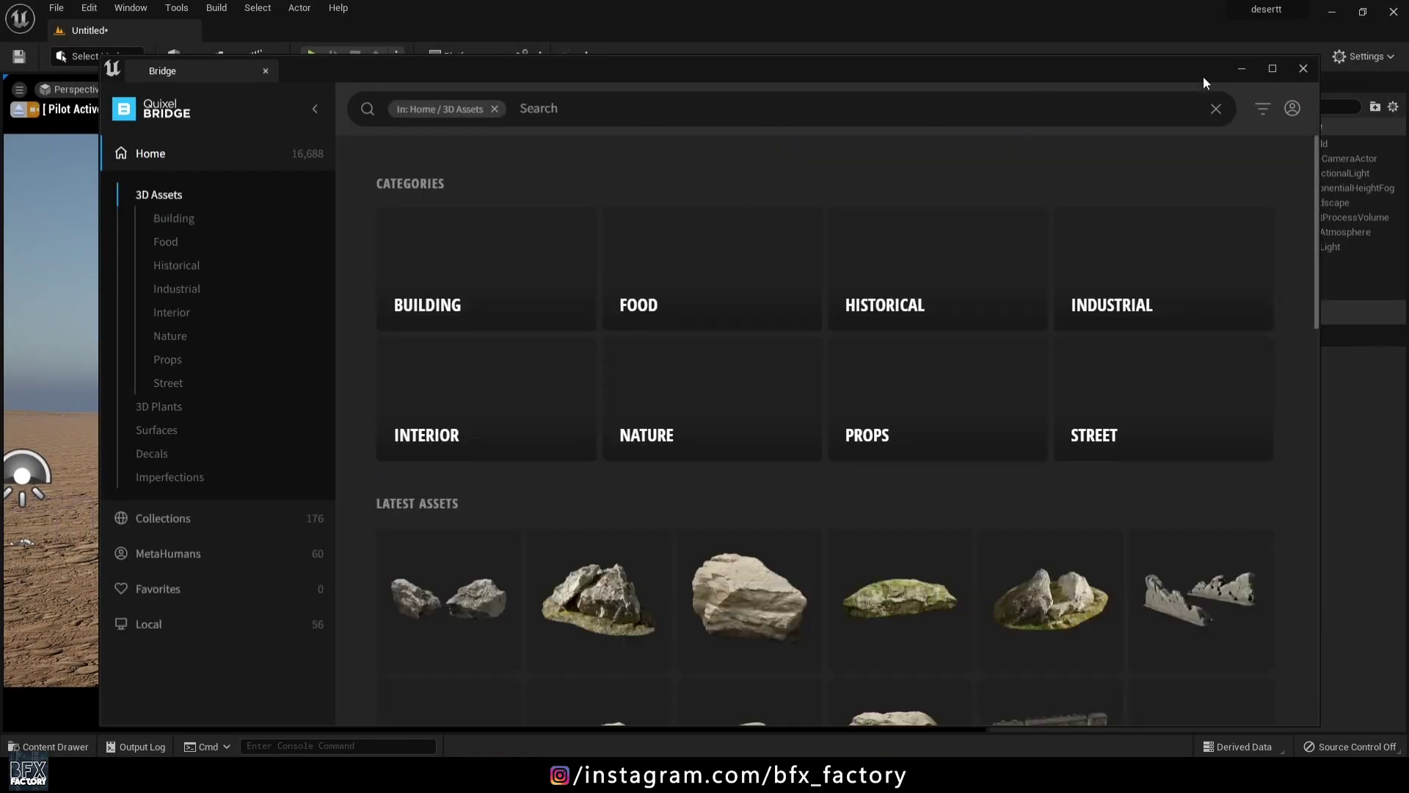
pyautogui.click(1272, 70)
pyautogui.click(682, 380)
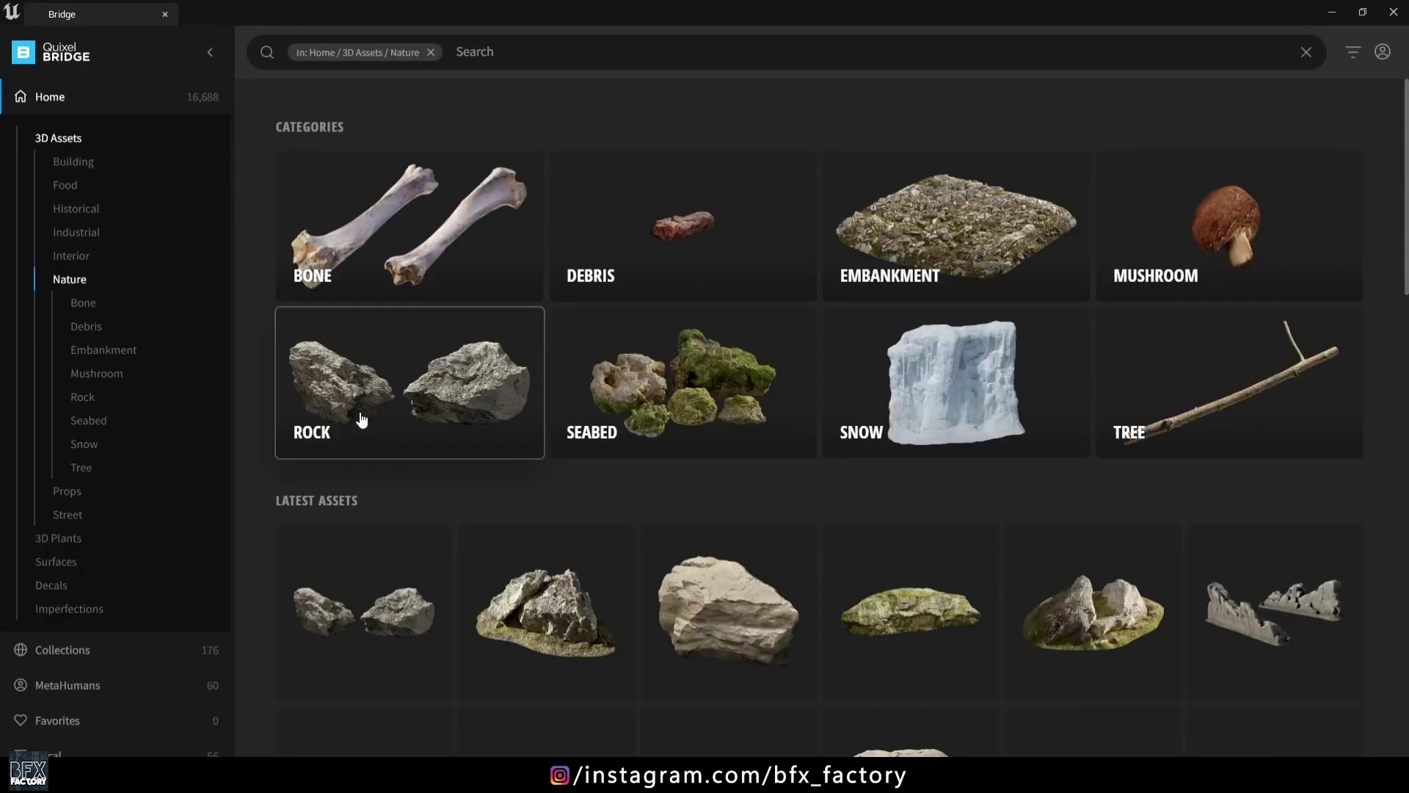
pyautogui.click(361, 419)
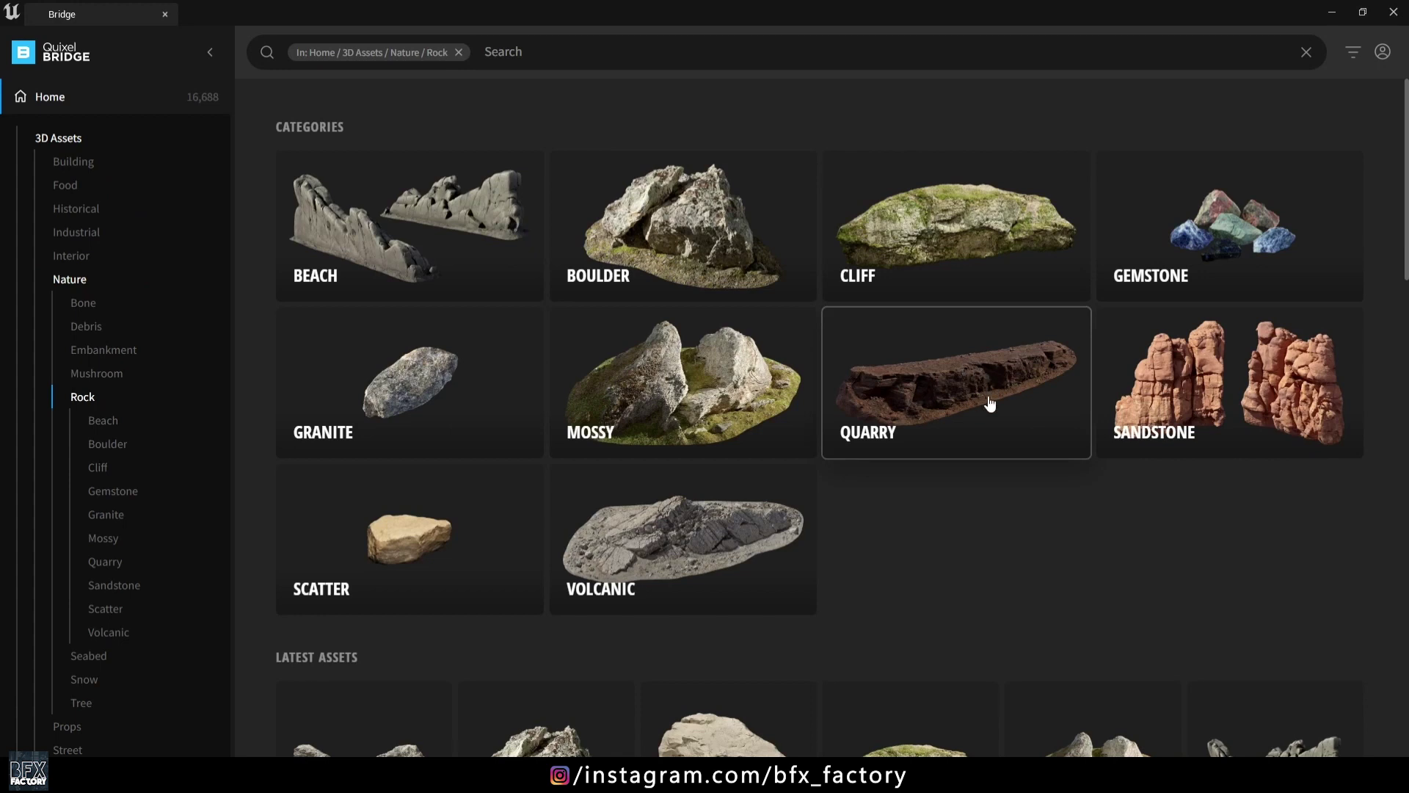
pyautogui.click(962, 381)
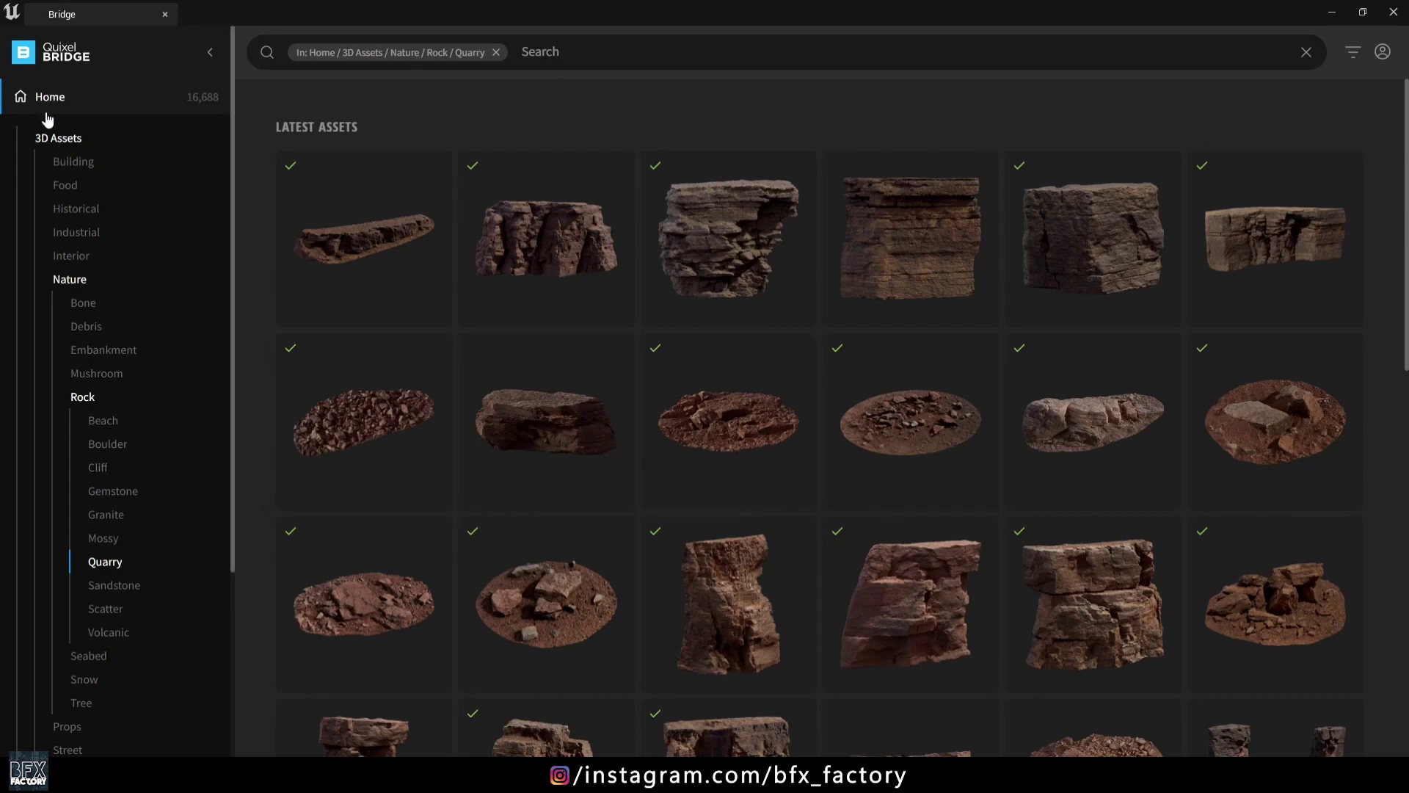
# Step: Close Bridge and inspect the Cactus_udugcc3fa and Cactus_ueopfjiga folders in the Content Drawer
pyautogui.click(1391, 14)
pyautogui.hotkey('ctrl', 'space')
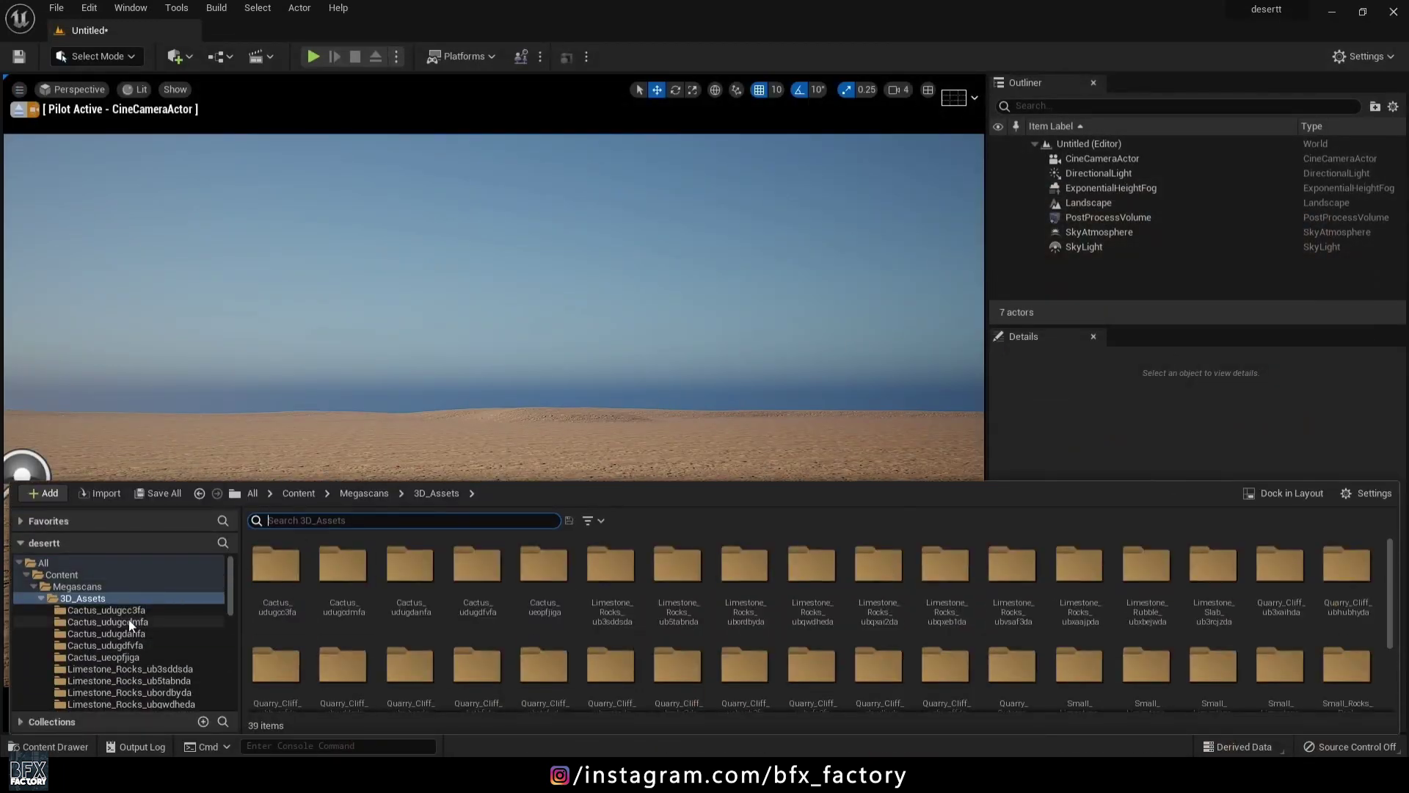
pyautogui.click(106, 611)
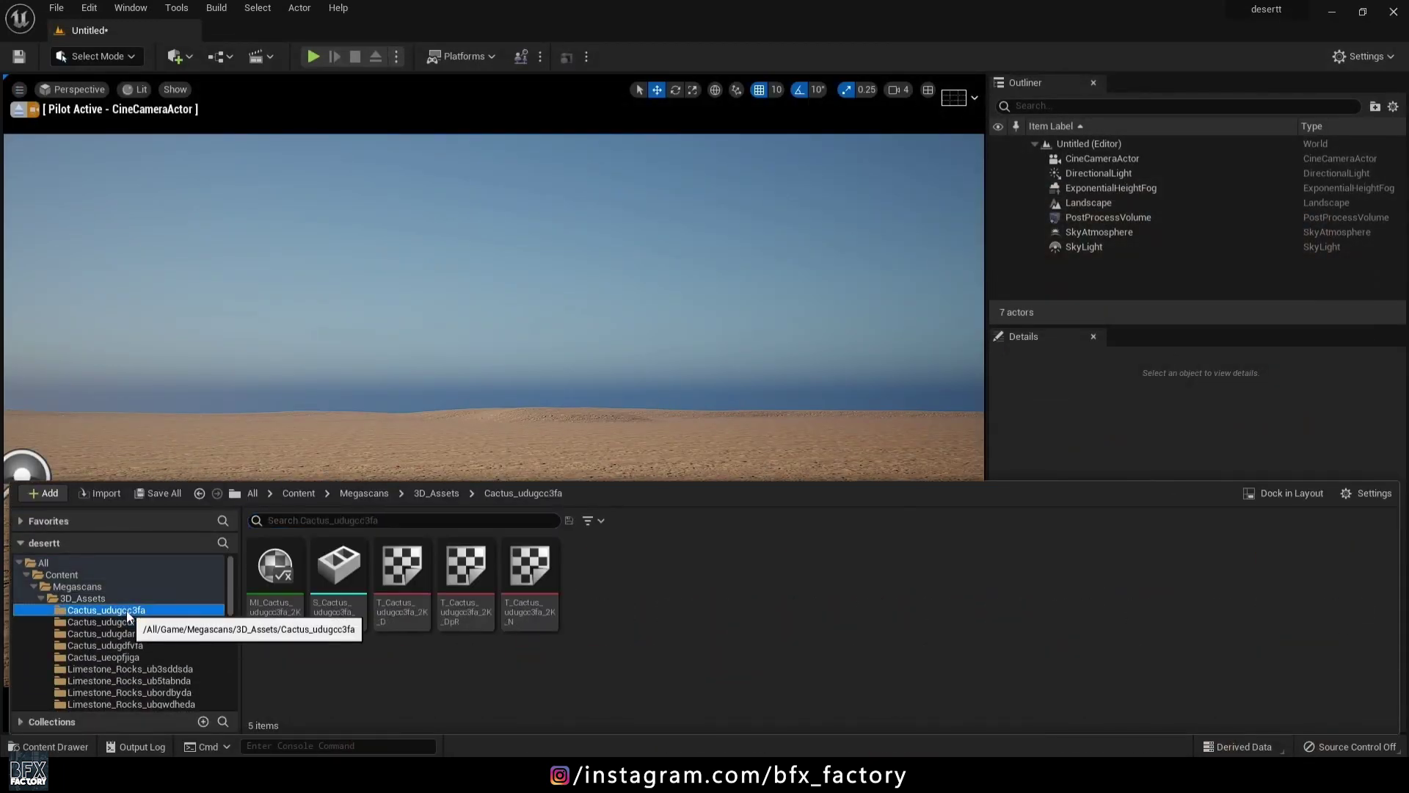
pyautogui.click(105, 633)
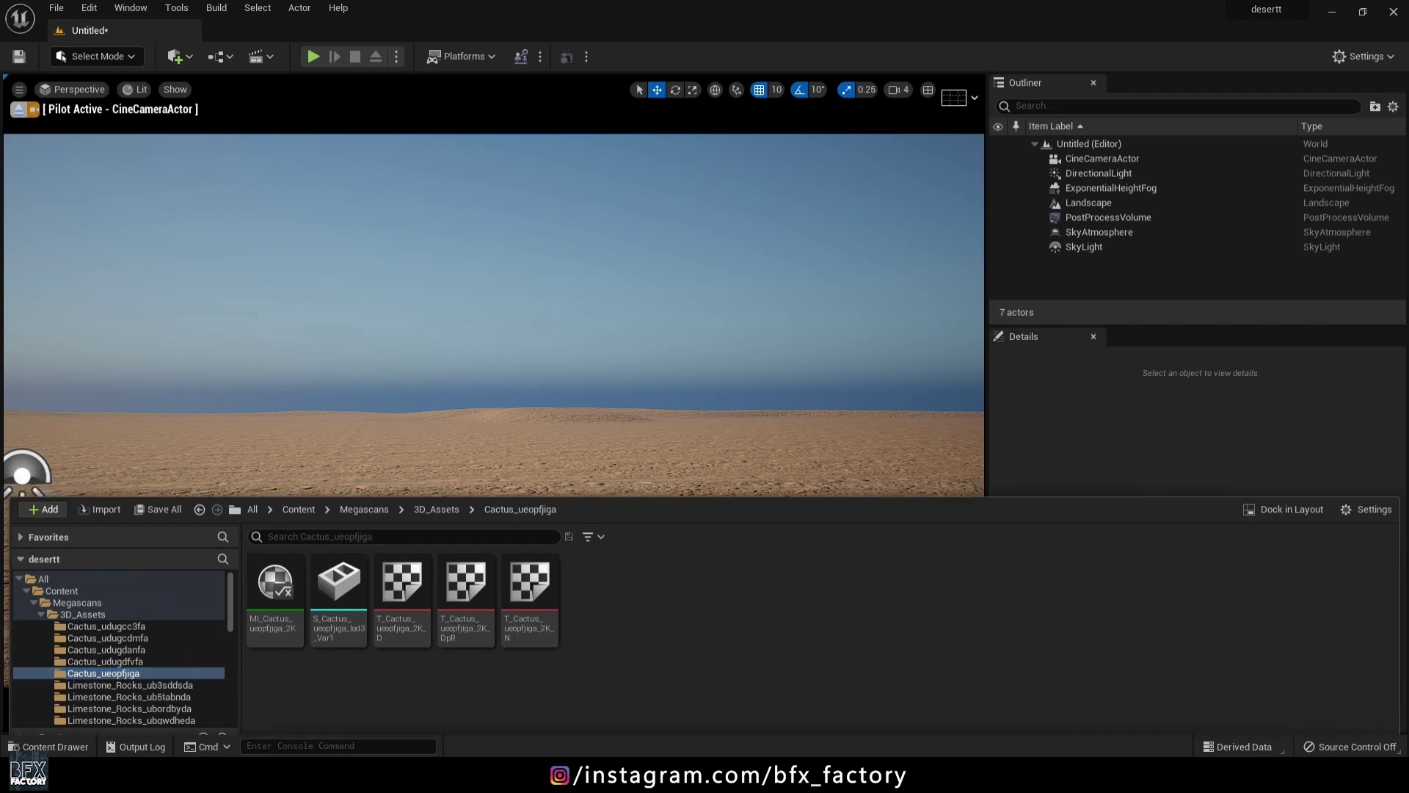
# Step: Hide the Content Drawer and relaunch Bridge as a compact panel left of the viewport
pyautogui.click(378, 403)
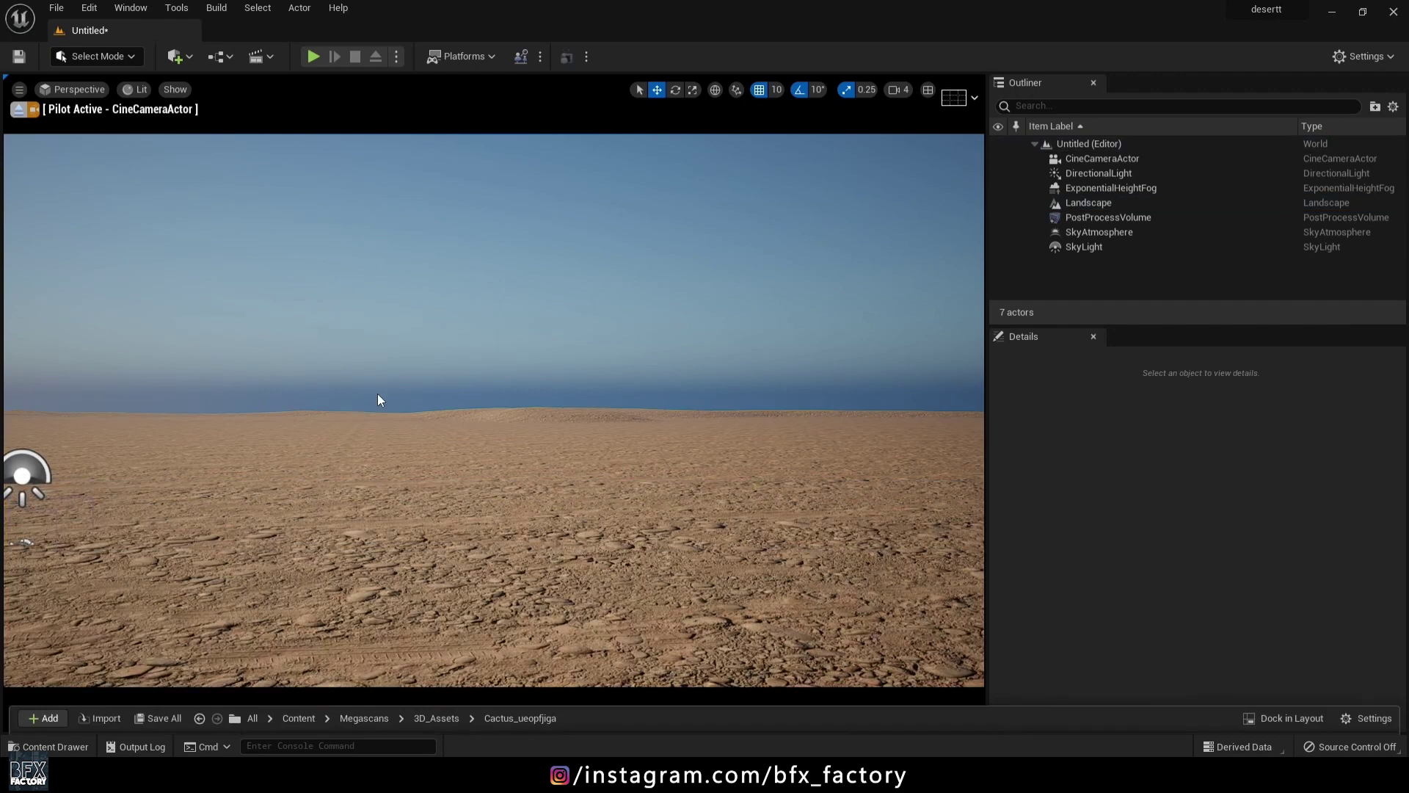
pyautogui.click(179, 57)
pyautogui.click(210, 108)
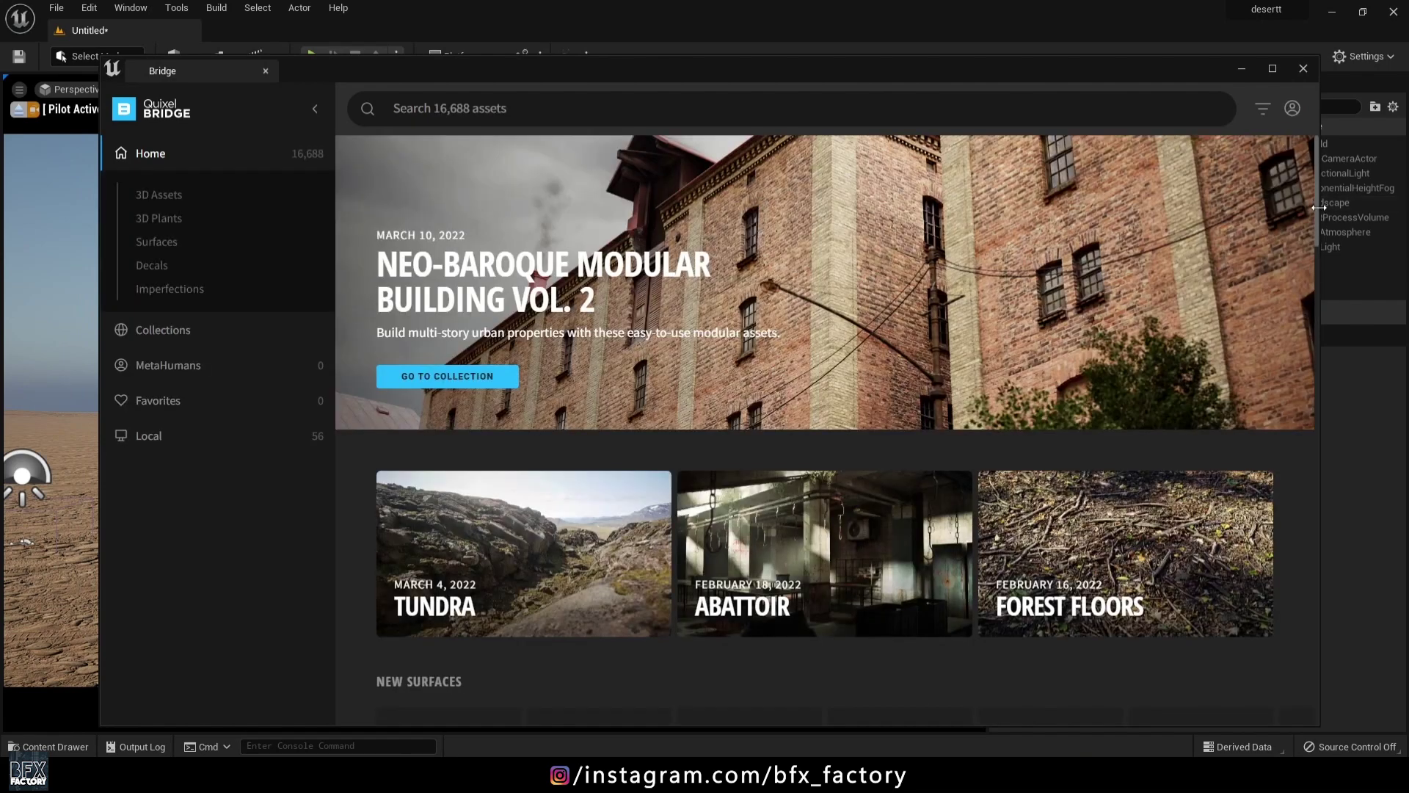
pyautogui.moveTo(1320, 205); pyautogui.dragTo(594, 202)
pyautogui.moveTo(456, 72)
pyautogui.mouseDown()
pyautogui.moveTo(348, 102)
pyautogui.moveTo(363, 128)
pyautogui.mouseUp()
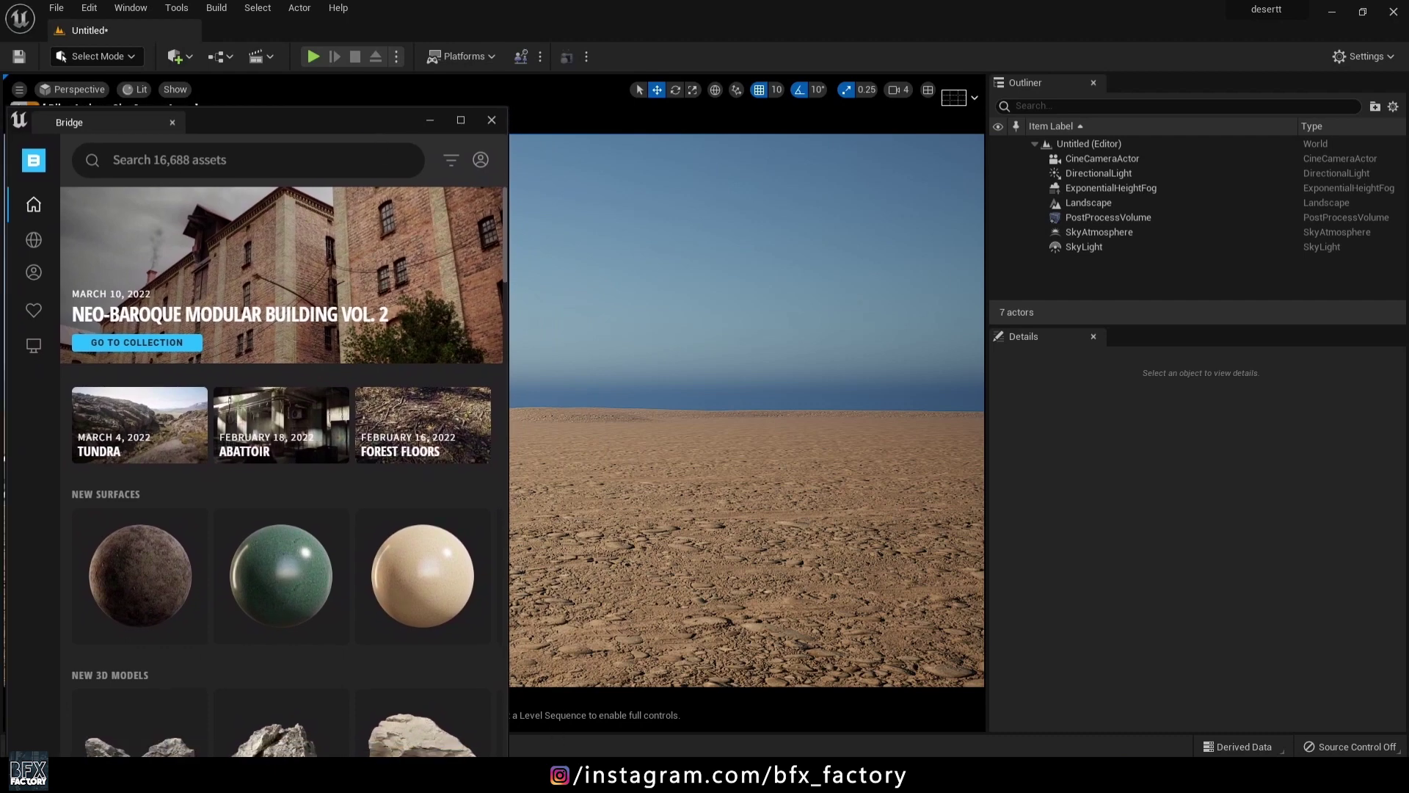
pyautogui.moveTo(507, 442); pyautogui.dragTo(322, 441)
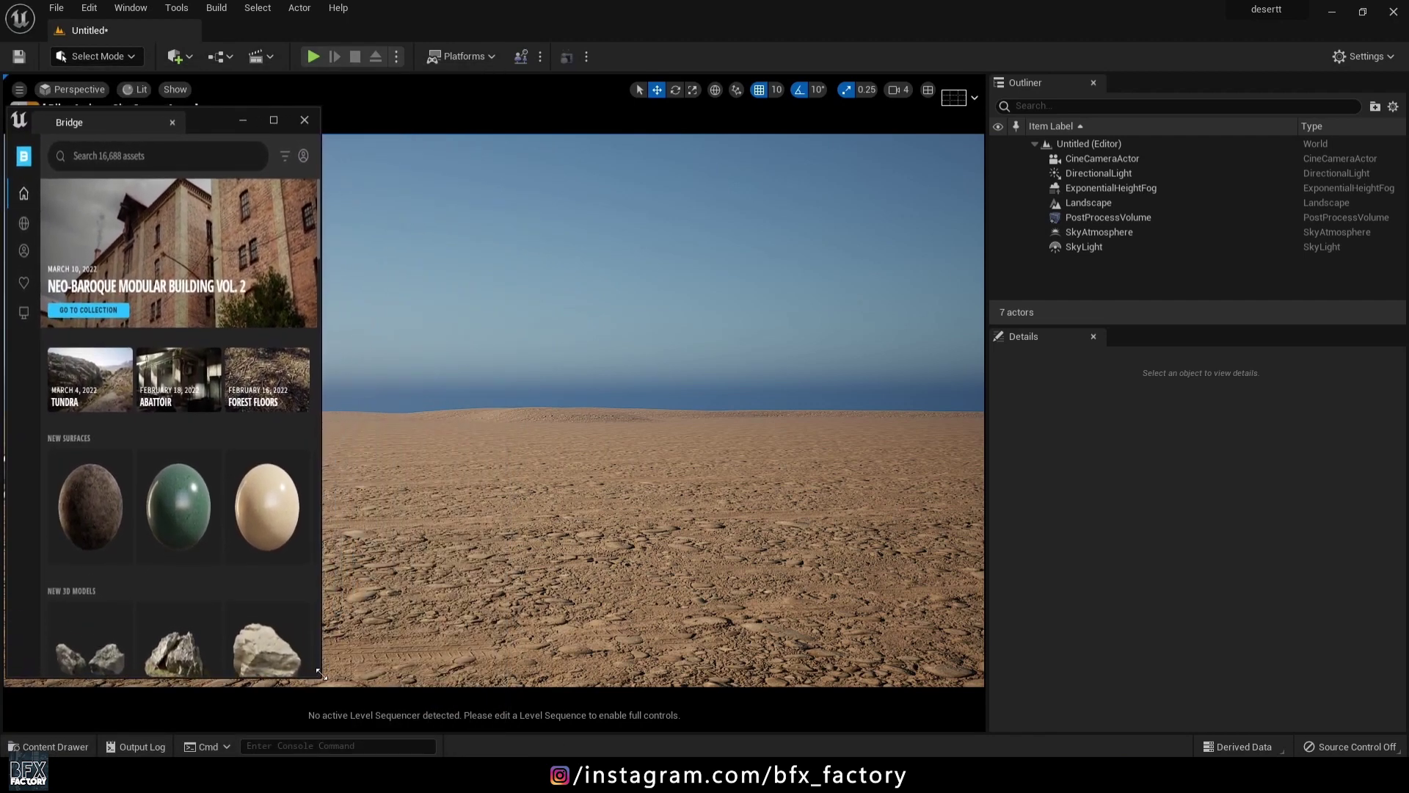
# Step: Place the long quarry outcrop from Bridge's Local tab, scale it to 5.0, and shift it right
pyautogui.click(33, 346)
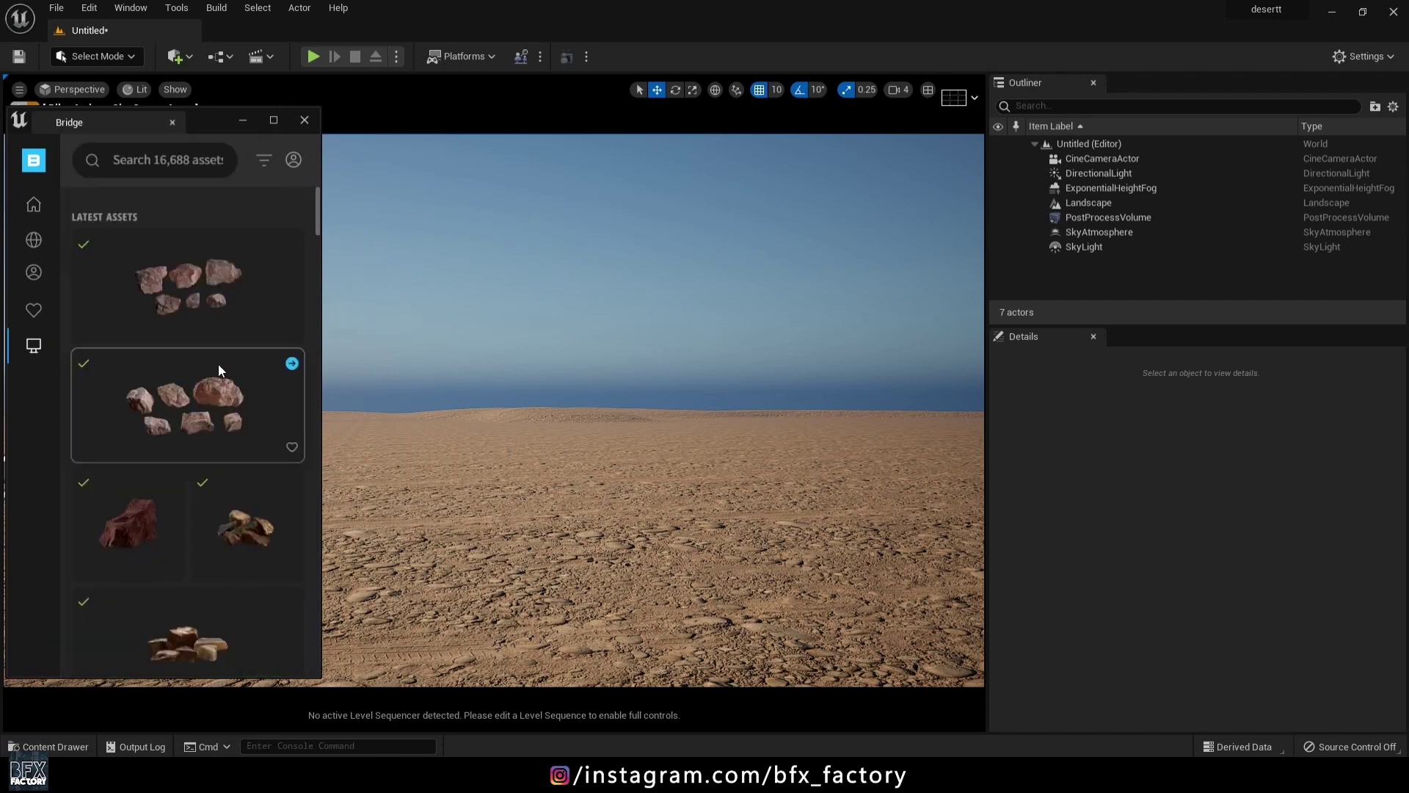
pyautogui.scroll(-2, 218, 365)
pyautogui.scroll(-3, 218, 365)
pyautogui.scroll(-3, 218, 364)
pyautogui.scroll(-2, 218, 365)
pyautogui.scroll(-2, 218, 364)
pyautogui.scroll(-3, 219, 364)
pyautogui.scroll(-1, 218, 365)
pyautogui.scroll(-3, 218, 365)
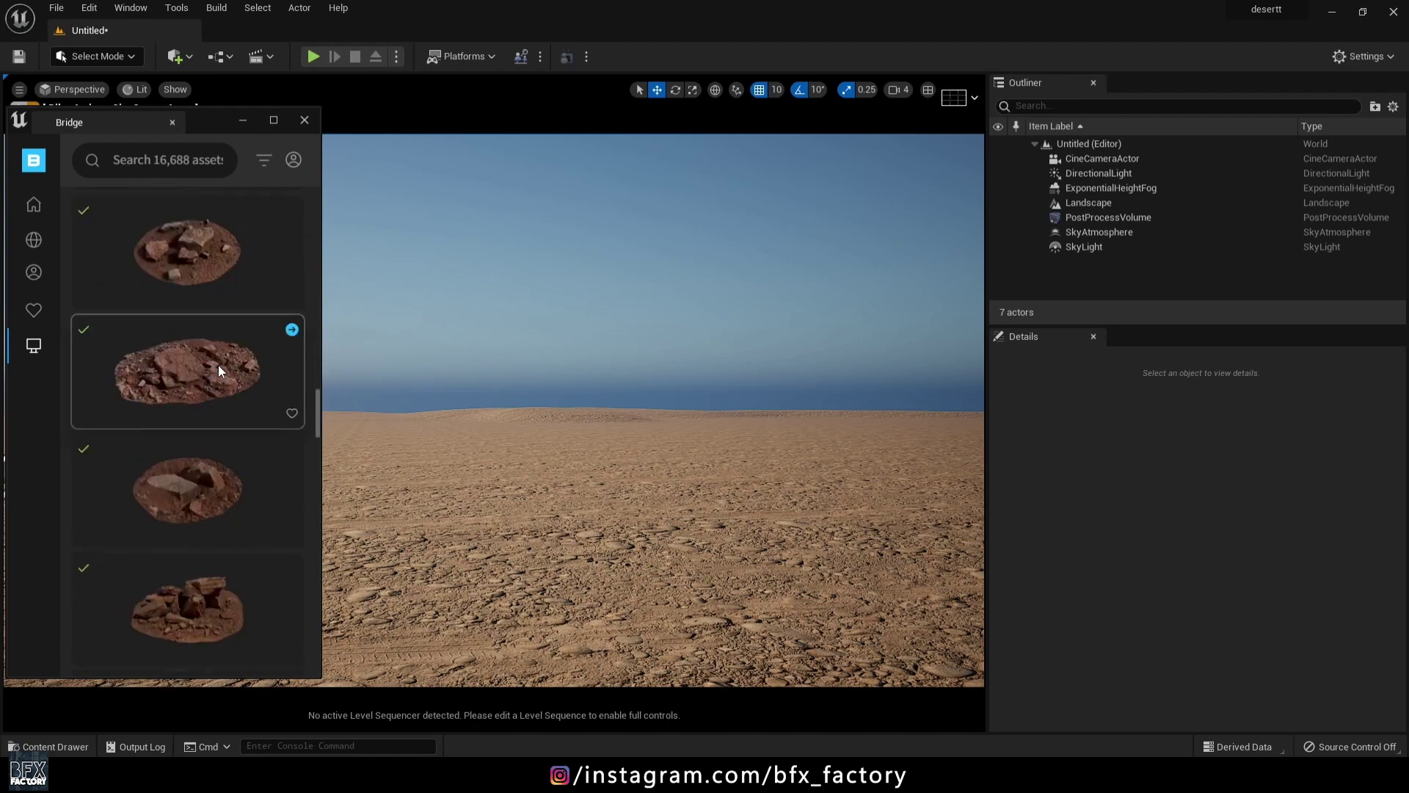
pyautogui.scroll(-2, 218, 364)
pyautogui.scroll(-3, 218, 365)
pyautogui.scroll(-2, 219, 364)
pyautogui.scroll(-3, 218, 365)
pyautogui.scroll(-2, 218, 364)
pyautogui.scroll(-3, 218, 364)
pyautogui.scroll(-2, 218, 364)
pyautogui.scroll(-3, 218, 365)
pyautogui.scroll(-2, 218, 364)
pyautogui.moveTo(187, 384); pyautogui.dragTo(630, 444)
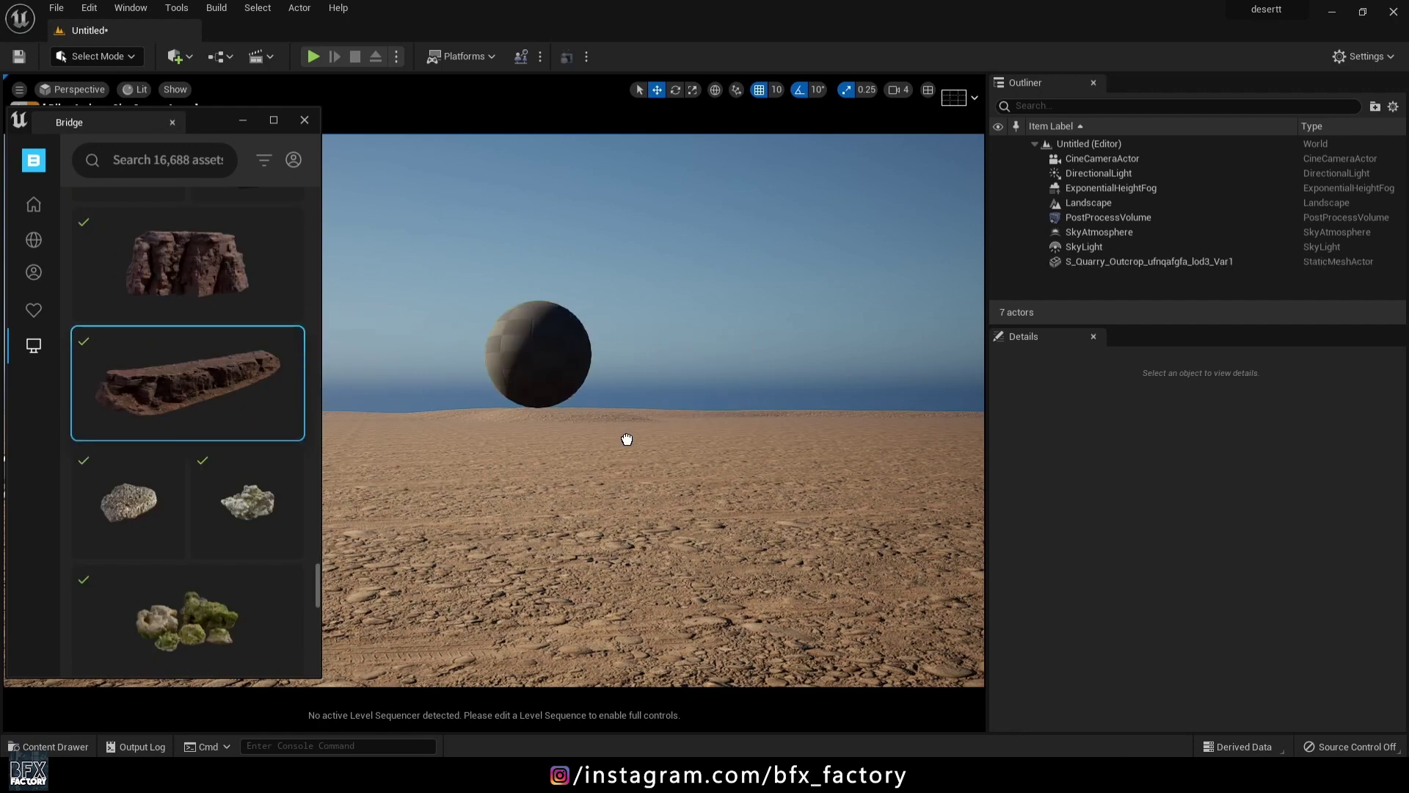
pyautogui.click(651, 438)
pyautogui.click(1255, 564)
pyautogui.write('5')
pyautogui.press('Return')
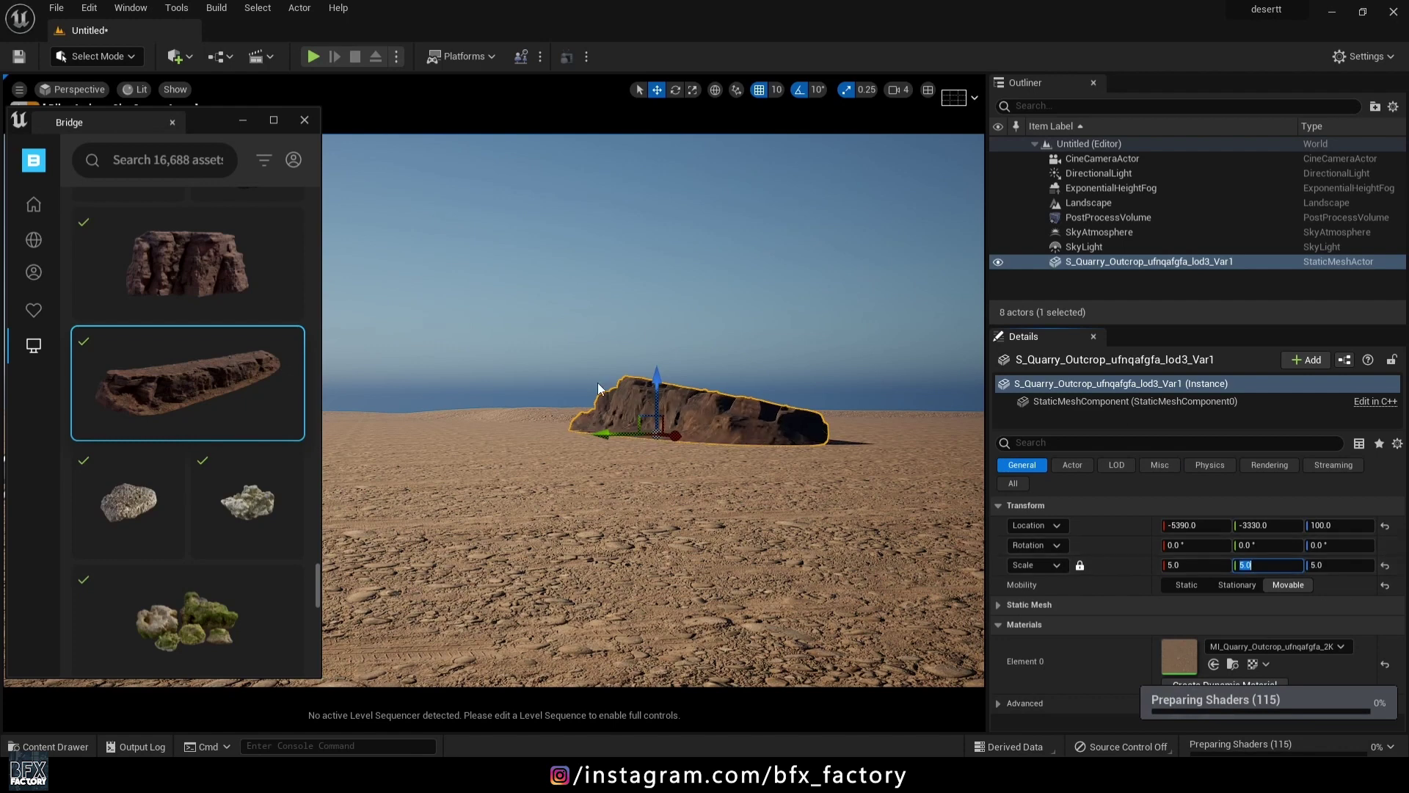
pyautogui.moveTo(648, 511); pyautogui.dragTo(655, 444, button='right')
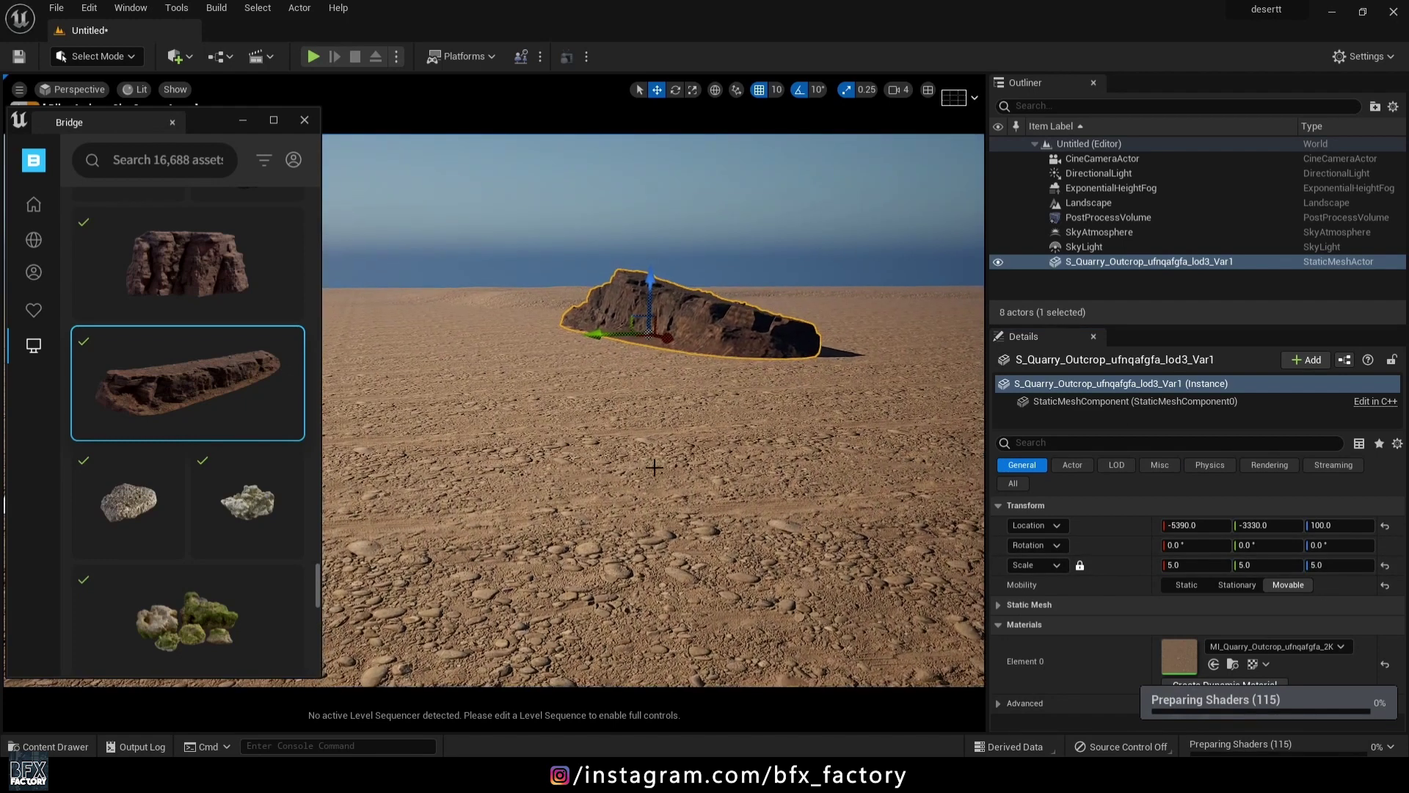
pyautogui.moveTo(613, 334); pyautogui.dragTo(811, 341)
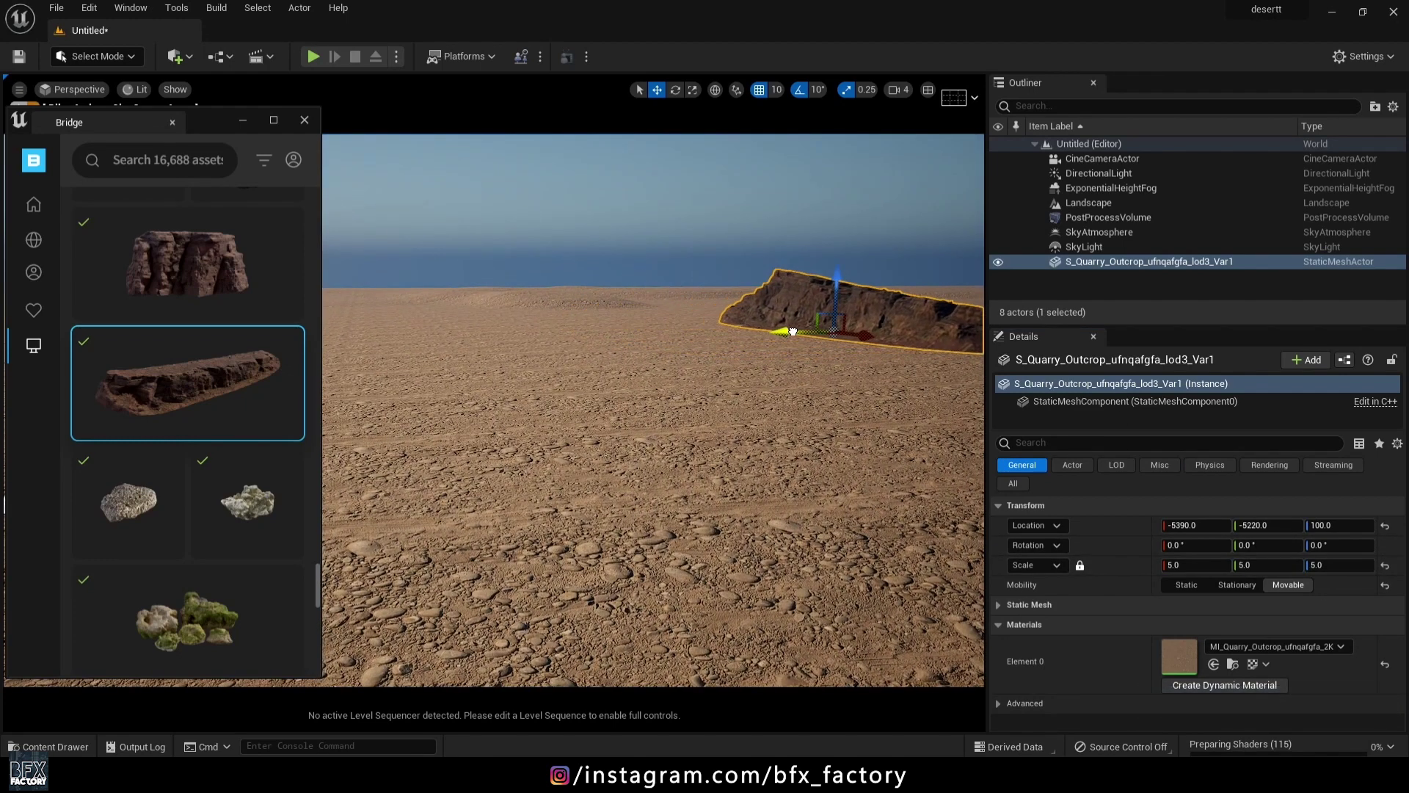
pyautogui.moveTo(650, 440); pyautogui.dragTo(650, 506, button='right')
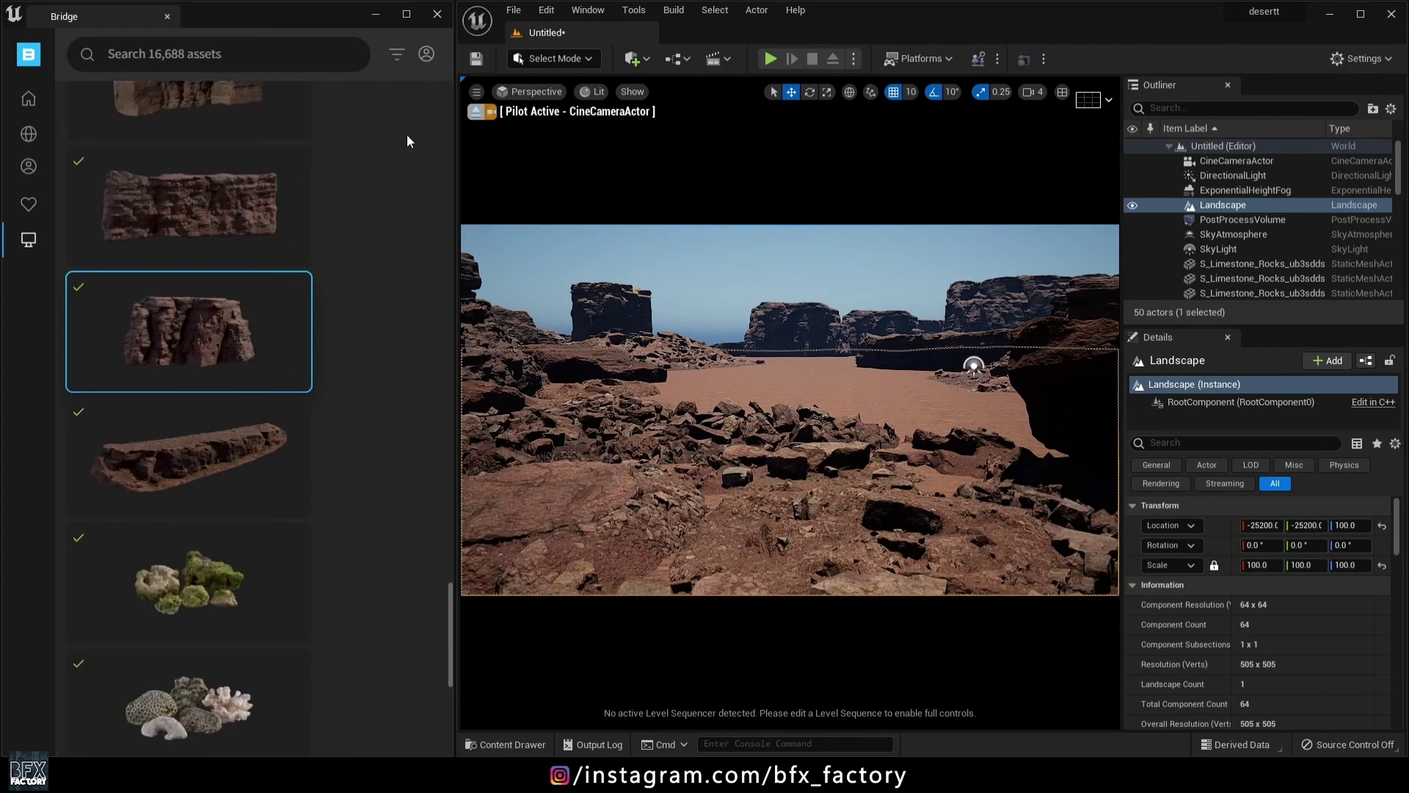
pyautogui.scroll(-5, 339, 422)
pyautogui.scroll(-1, 339, 421)
pyautogui.scroll(6, 339, 422)
pyautogui.scroll(4, 339, 422)
pyautogui.scroll(5, 340, 421)
pyautogui.scroll(5, 340, 421)
pyautogui.scroll(5, 339, 420)
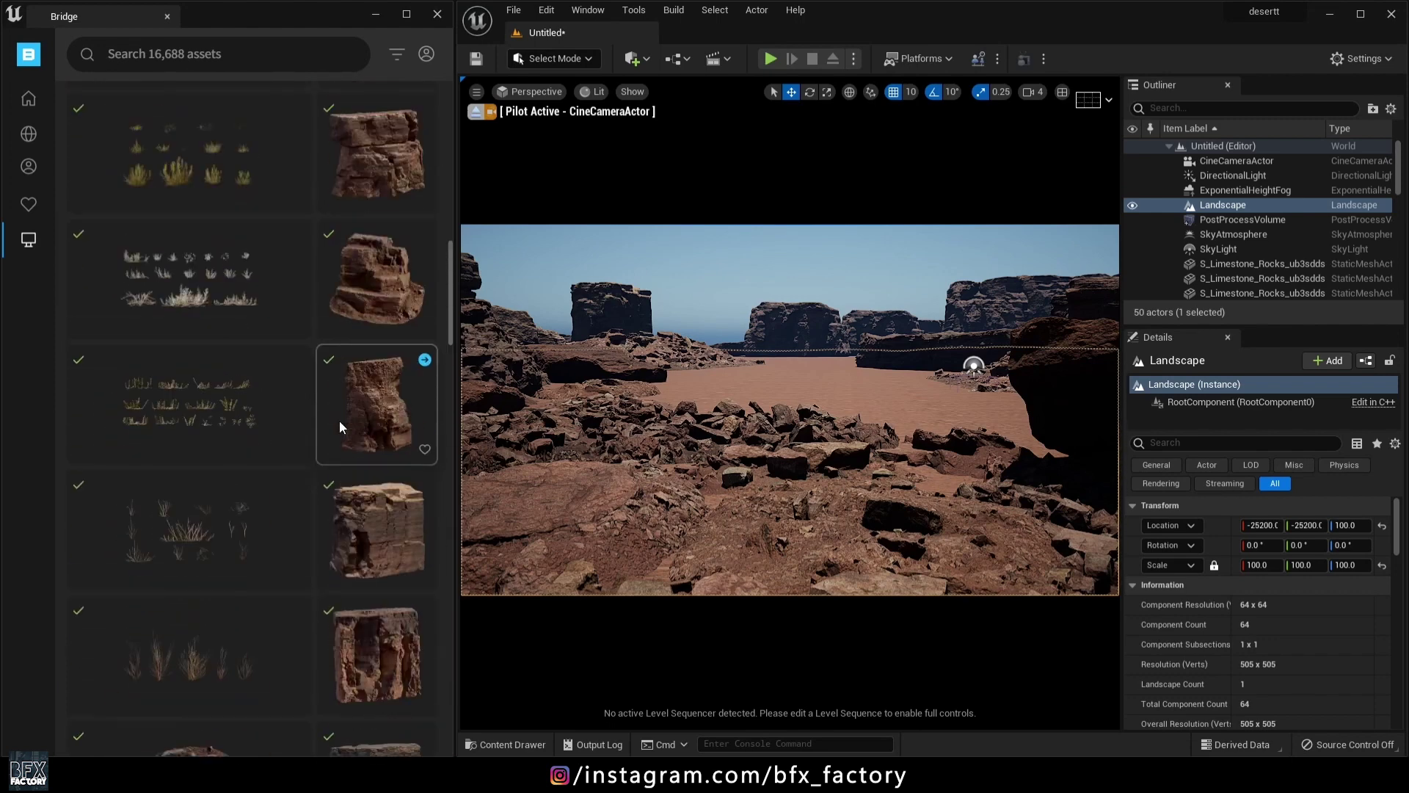
pyautogui.scroll(5, 339, 421)
pyautogui.scroll(2, 339, 421)
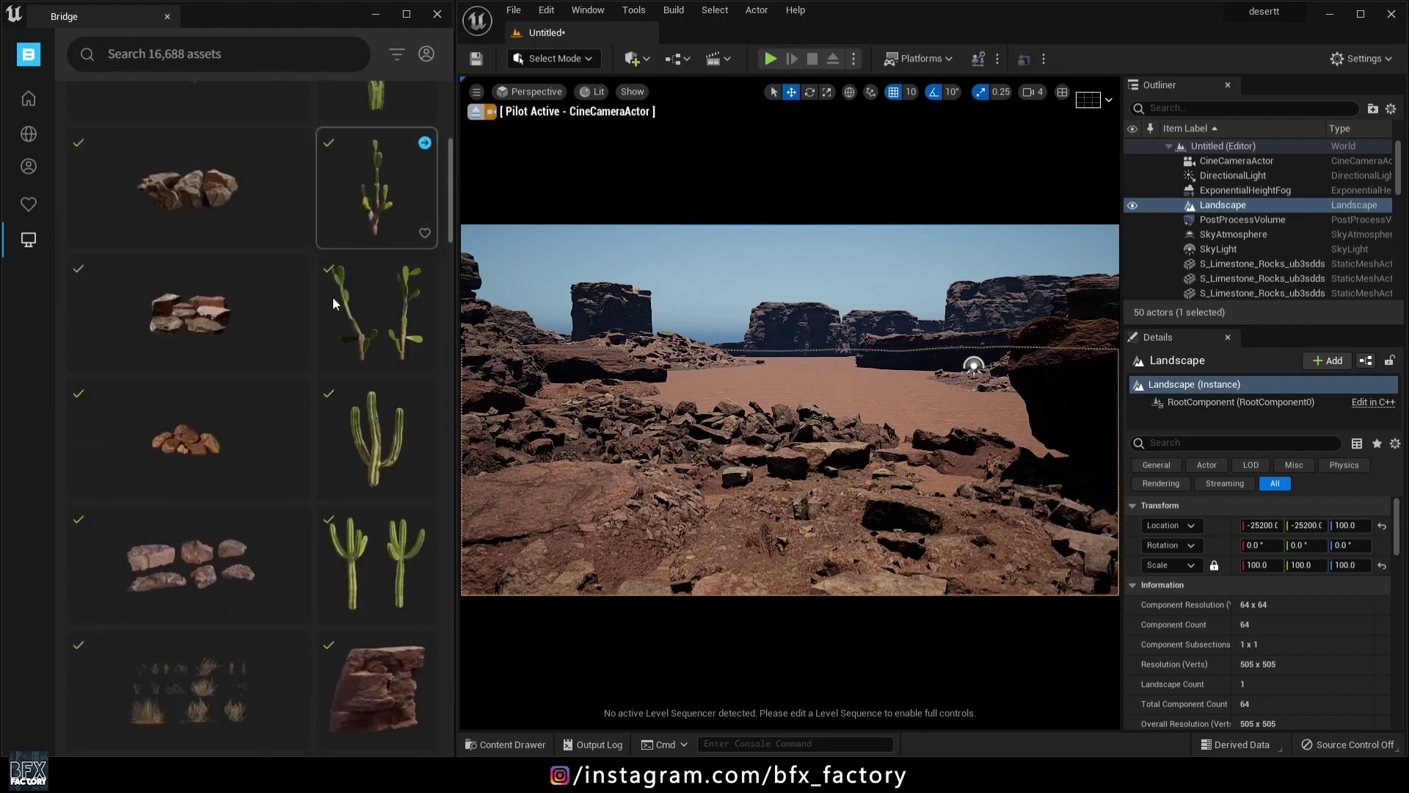
# Step: Drop two Megascans cacti beside the large right-hand rock and adjust their placement
pyautogui.moveTo(397, 573)
pyautogui.mouseDown()
pyautogui.moveTo(980, 501)
pyautogui.moveTo(1051, 584)
pyautogui.mouseUp()
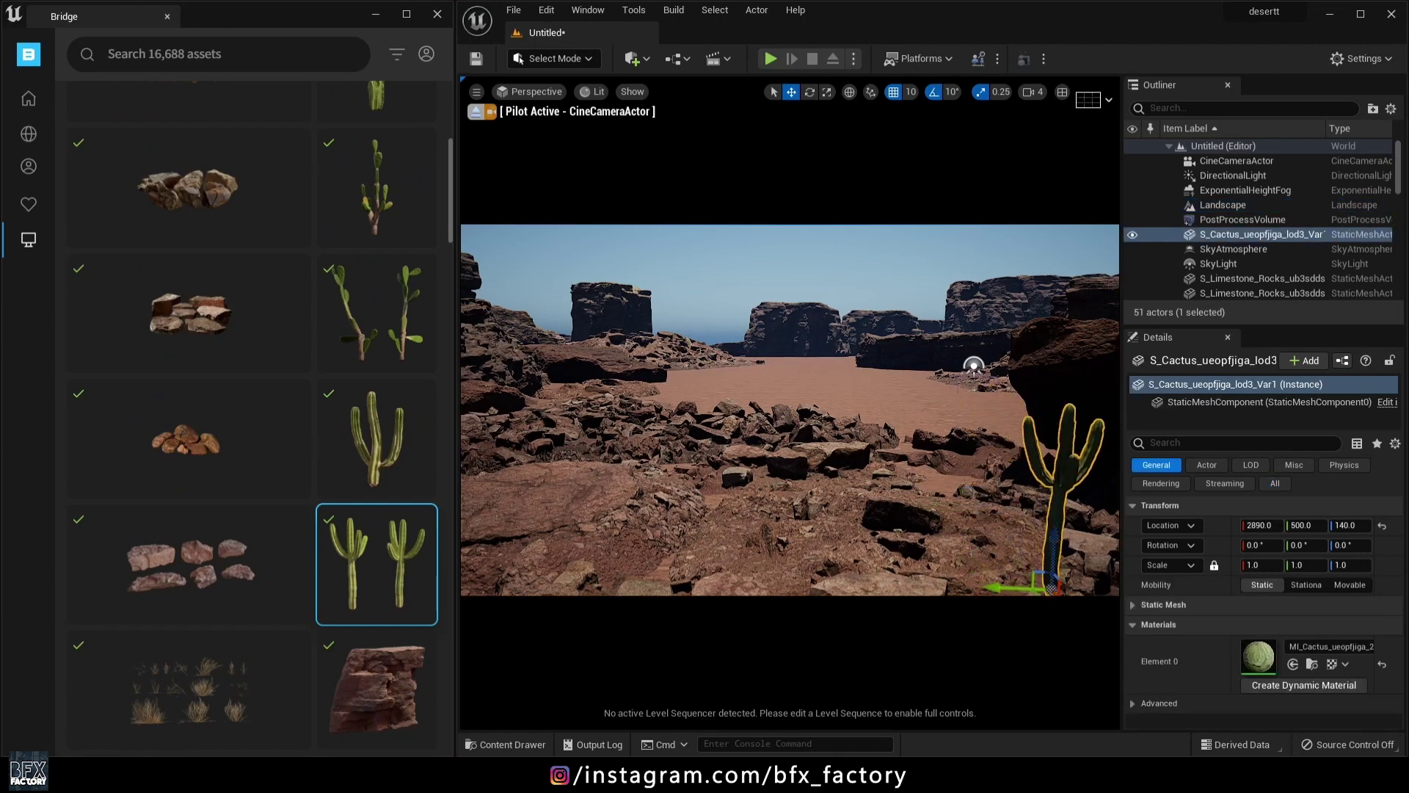
pyautogui.click(820, 363)
pyautogui.press('e')
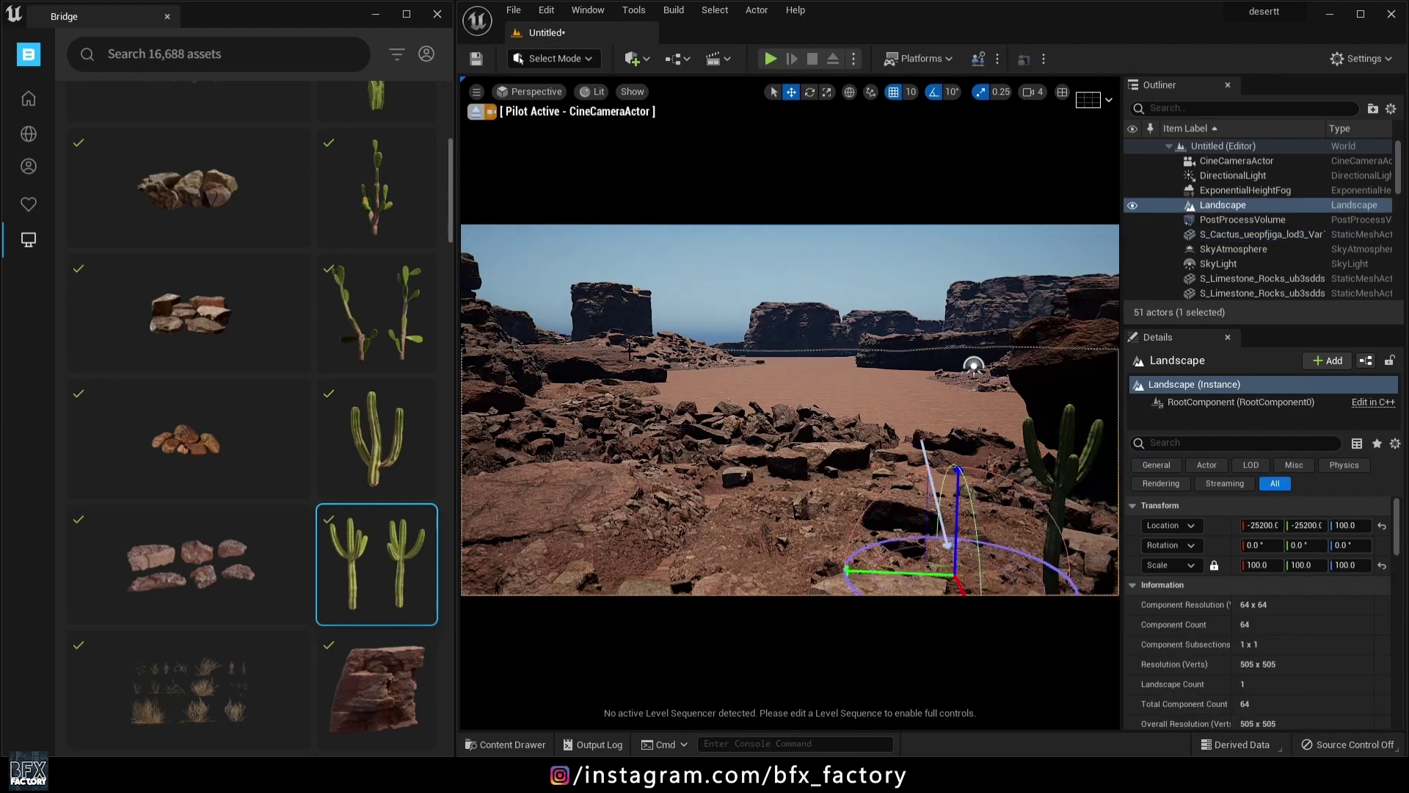
pyautogui.moveTo(972, 365)
pyautogui.mouseDown(button='right')
pyautogui.moveTo(956, 523)
pyautogui.moveTo(775, 415)
pyautogui.mouseUp(button='right')
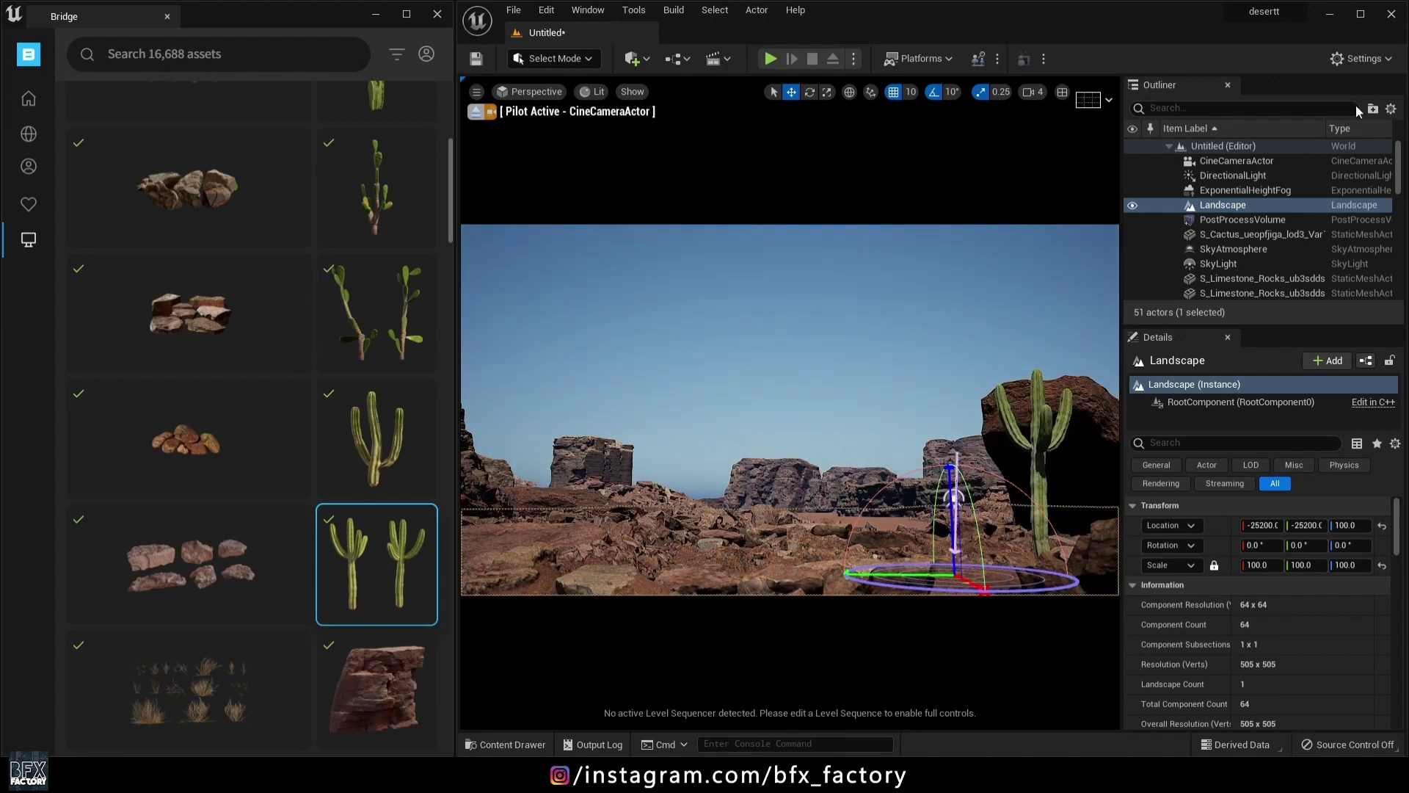
pyautogui.click(1236, 161)
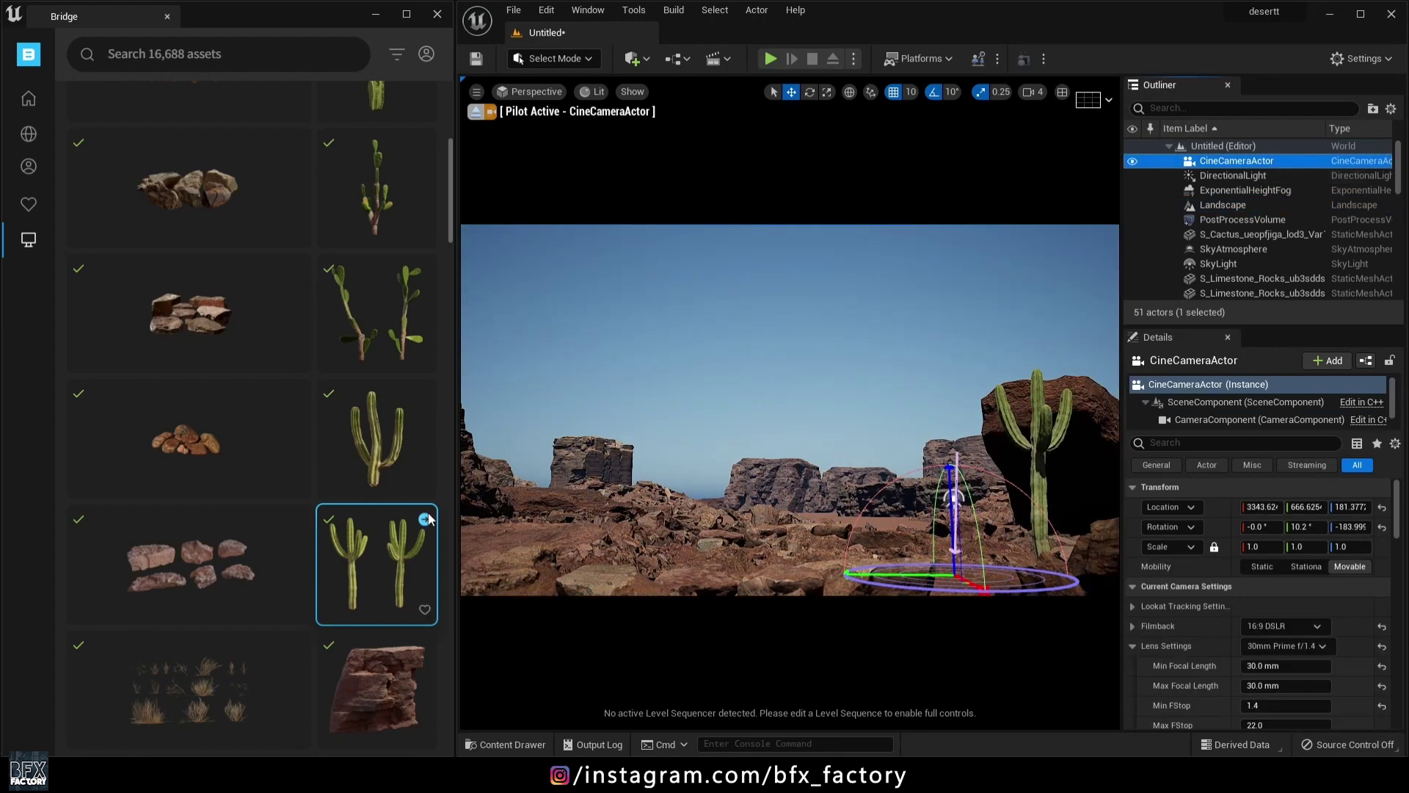
pyautogui.moveTo(377, 439); pyautogui.dragTo(1004, 556)
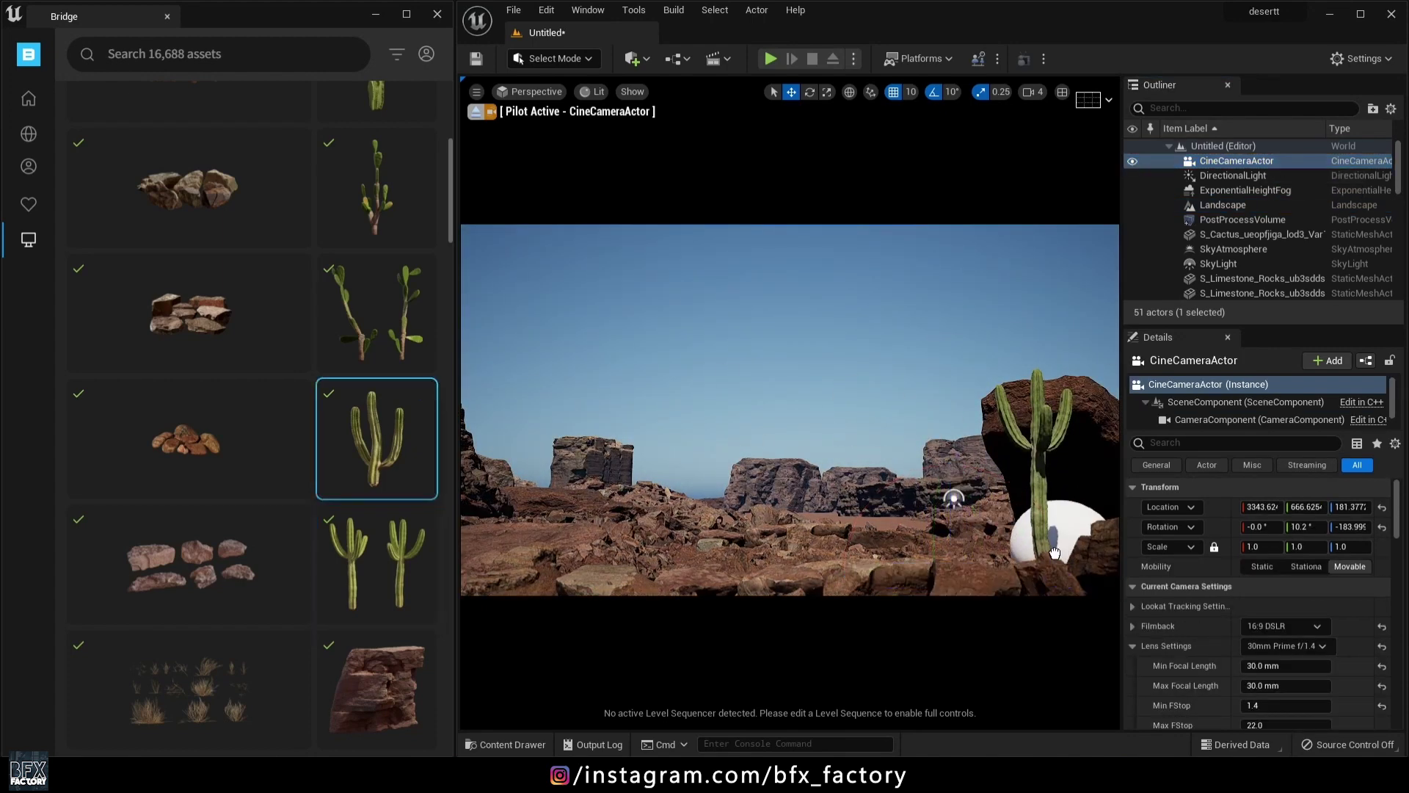
pyautogui.click(1005, 581)
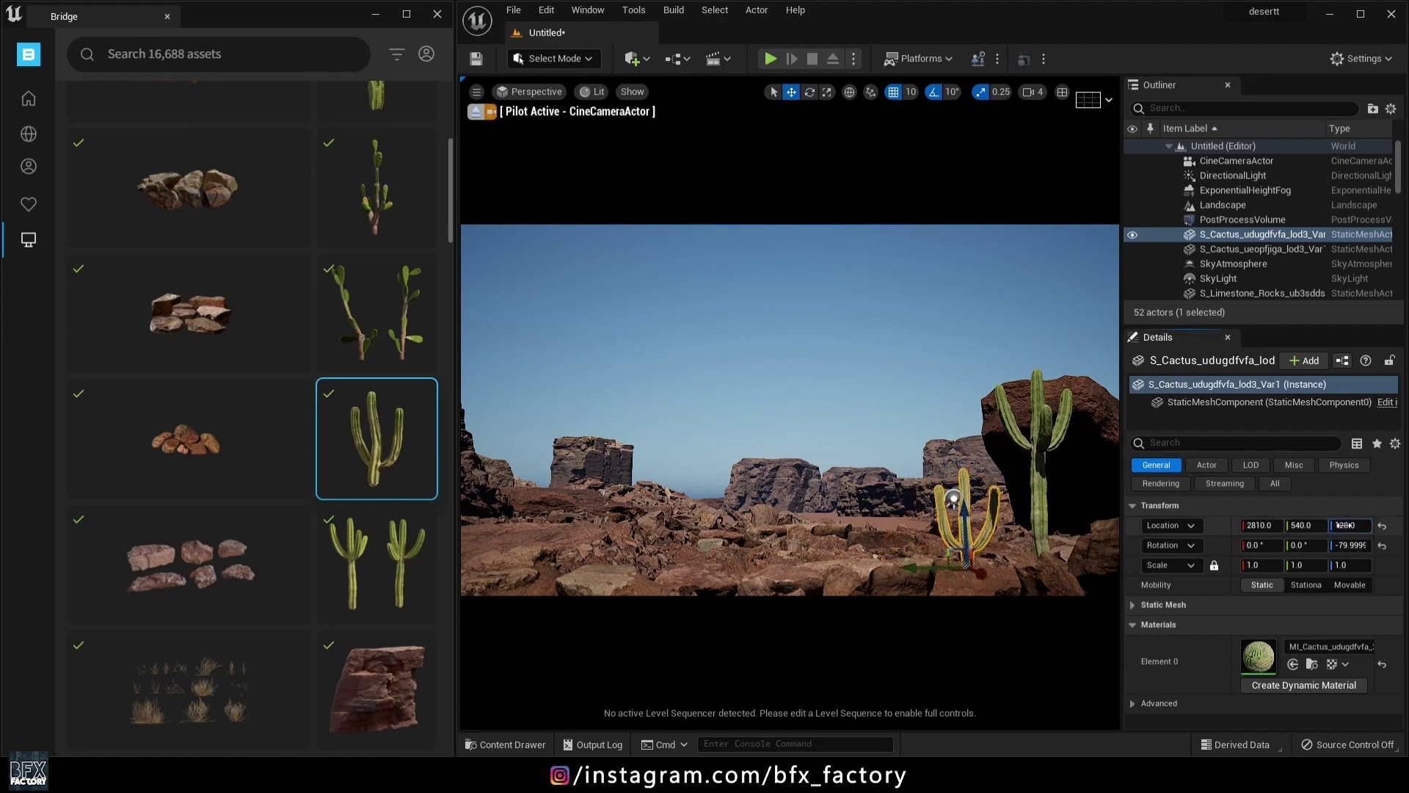
pyautogui.click(643, 384)
pyautogui.hotkey('ctrl', 'space')
pyautogui.hotkey('ctrl', 'space')
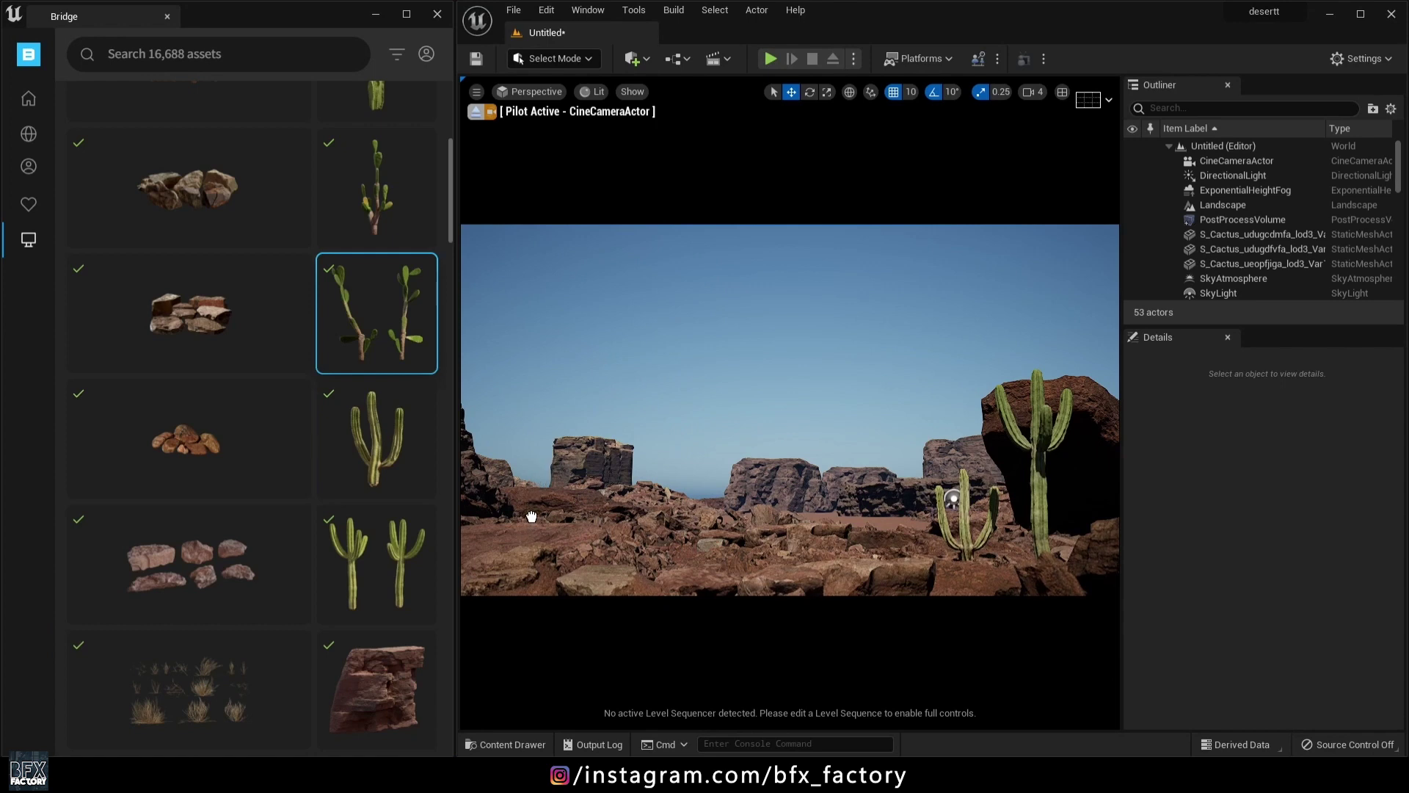
# Step: Add another cactus and make the small prickly-pear cactus Movable, scaling it to about 2.64
pyautogui.moveTo(499, 602); pyautogui.dragTo(558, 594)
pyautogui.click(607, 562)
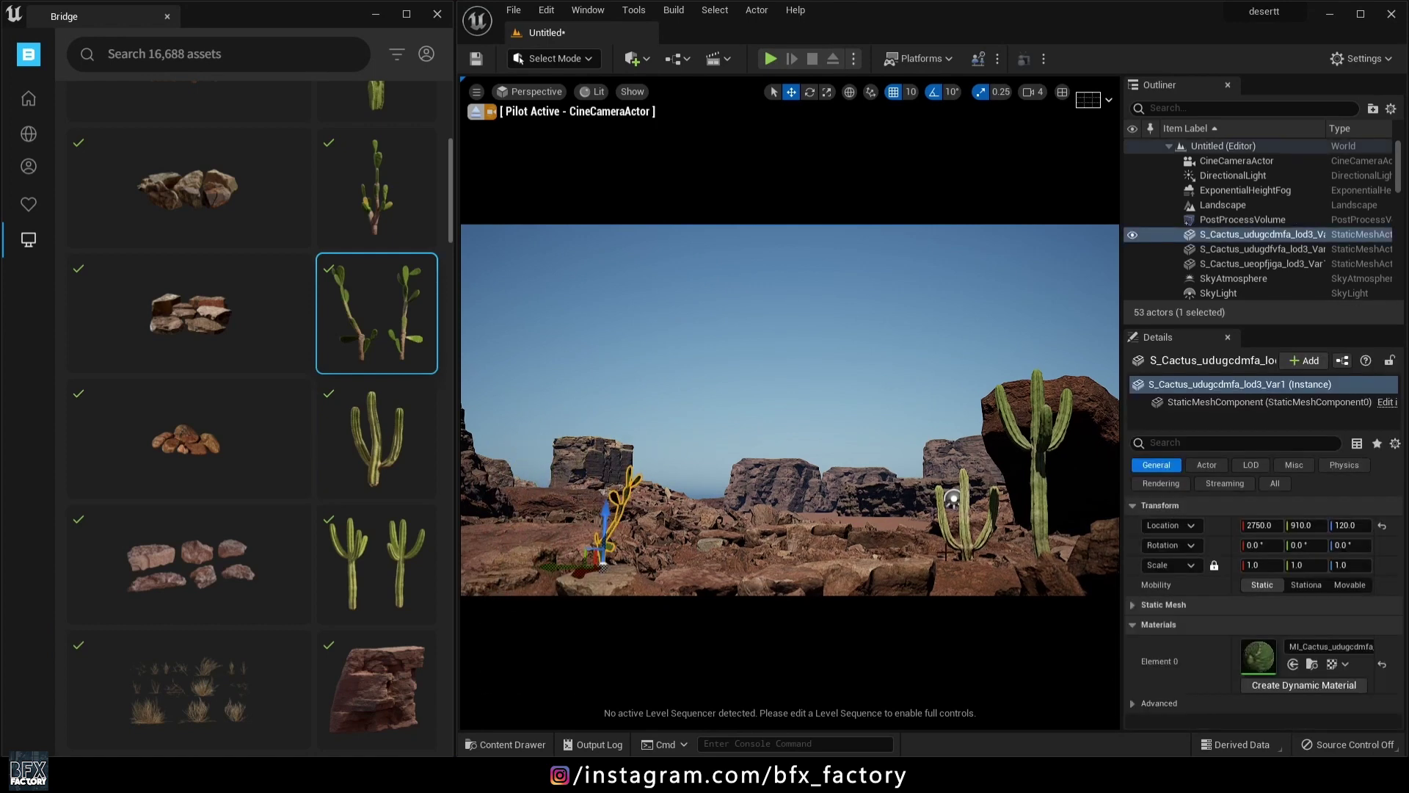
pyautogui.click(1349, 584)
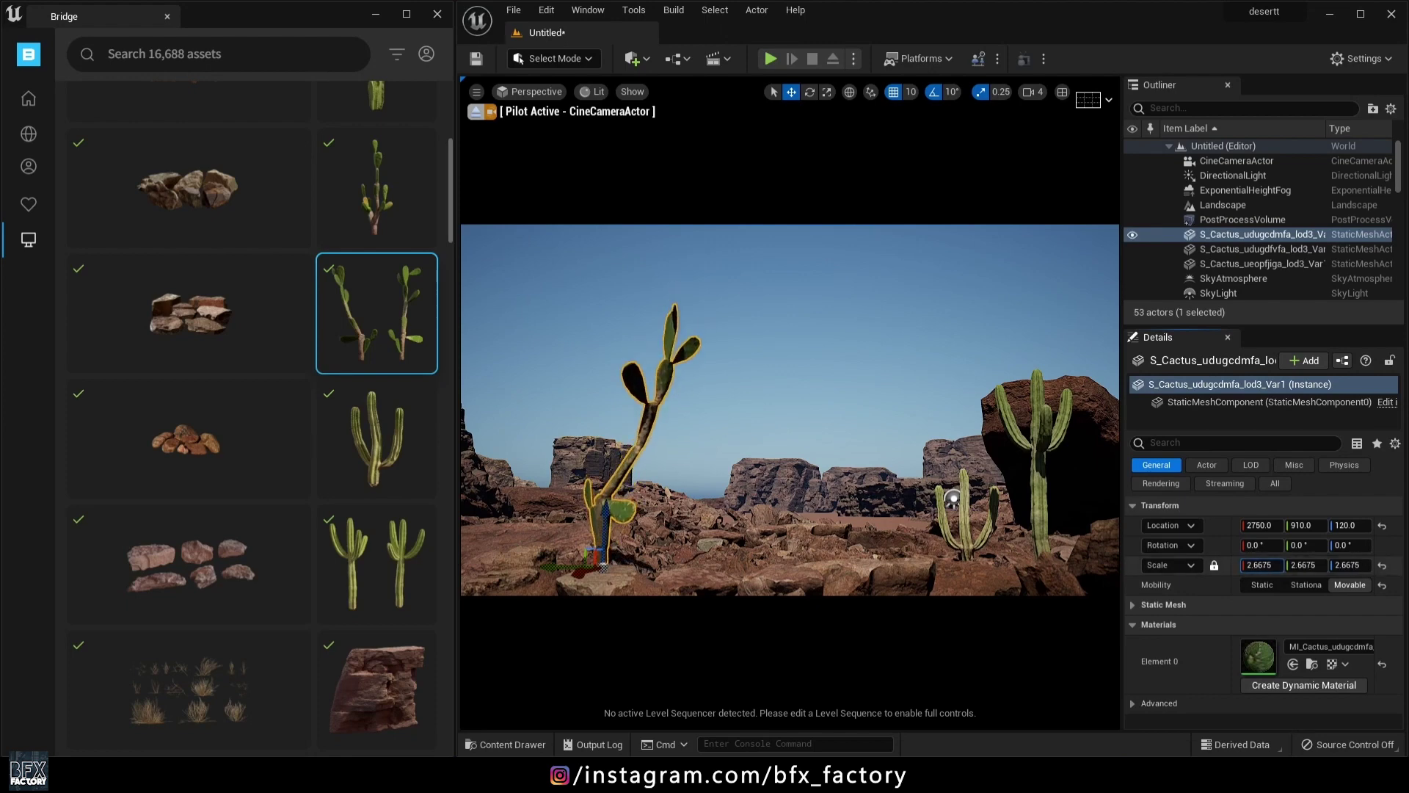
pyautogui.scroll(2, 376, 188)
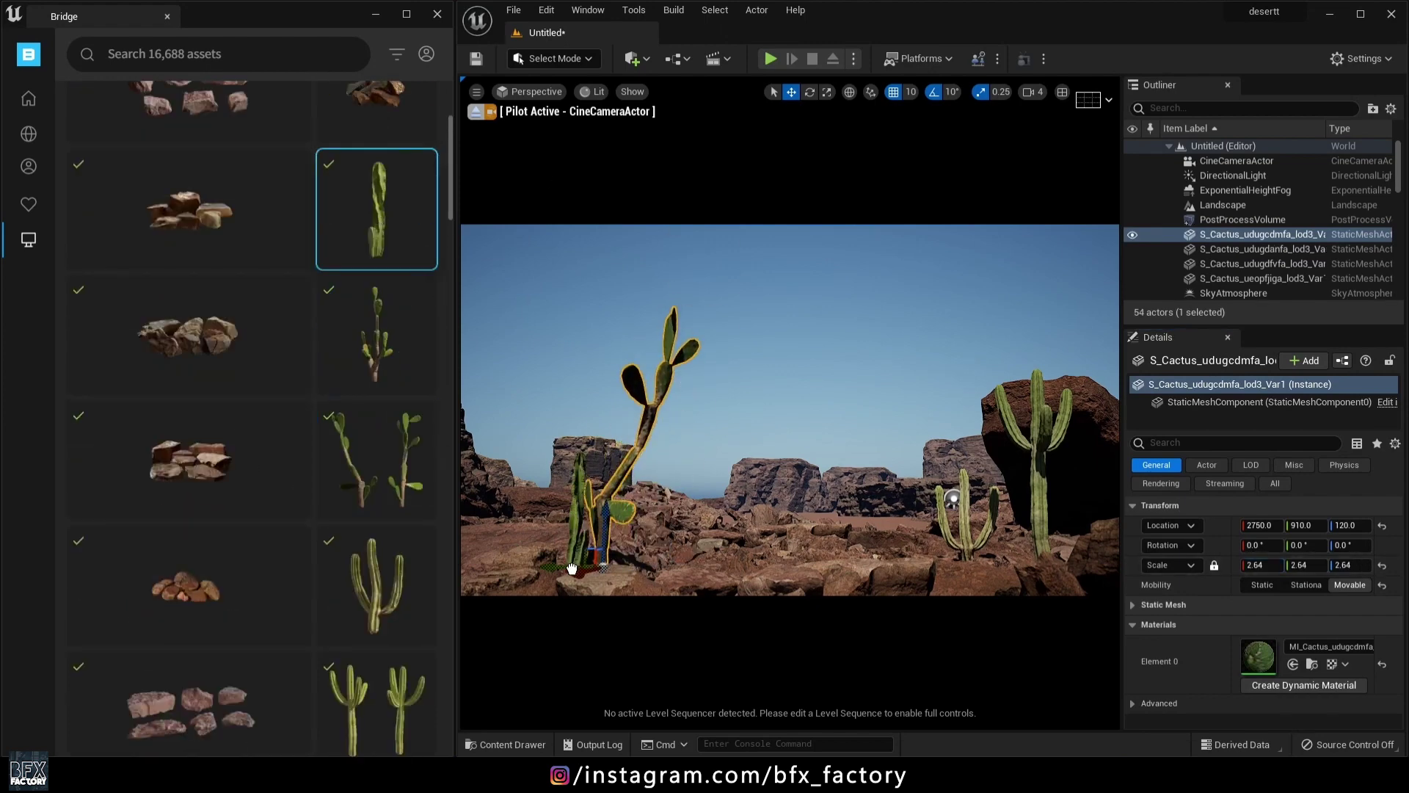
pyautogui.press('Escape')
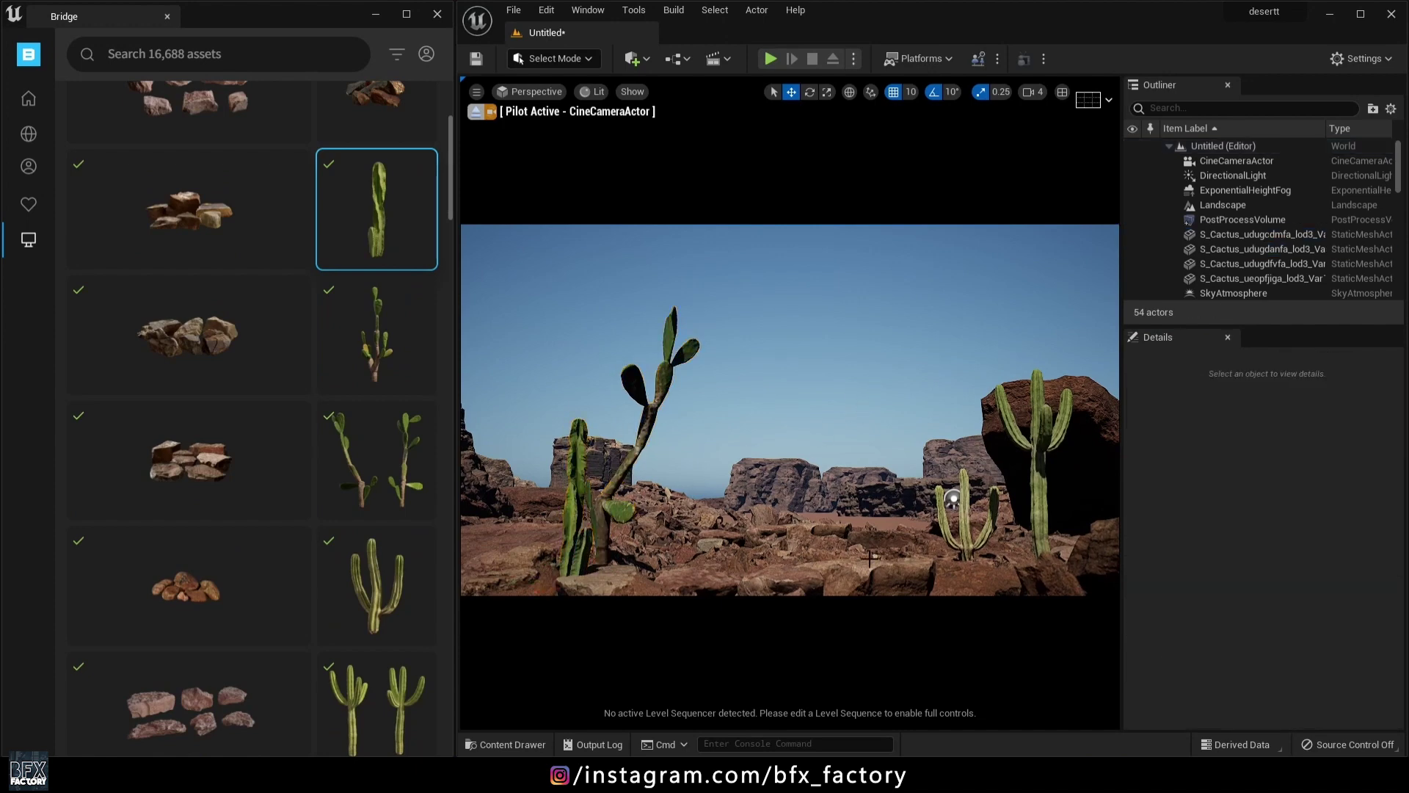
# Step: Rotate the big limestone slab on the right by about 40 degrees
pyautogui.moveTo(871, 558)
pyautogui.mouseDown(button='right')
pyautogui.moveTo(881, 485)
pyautogui.moveTo(1051, 419)
pyautogui.mouseUp(button='right')
pyautogui.click(1084, 529)
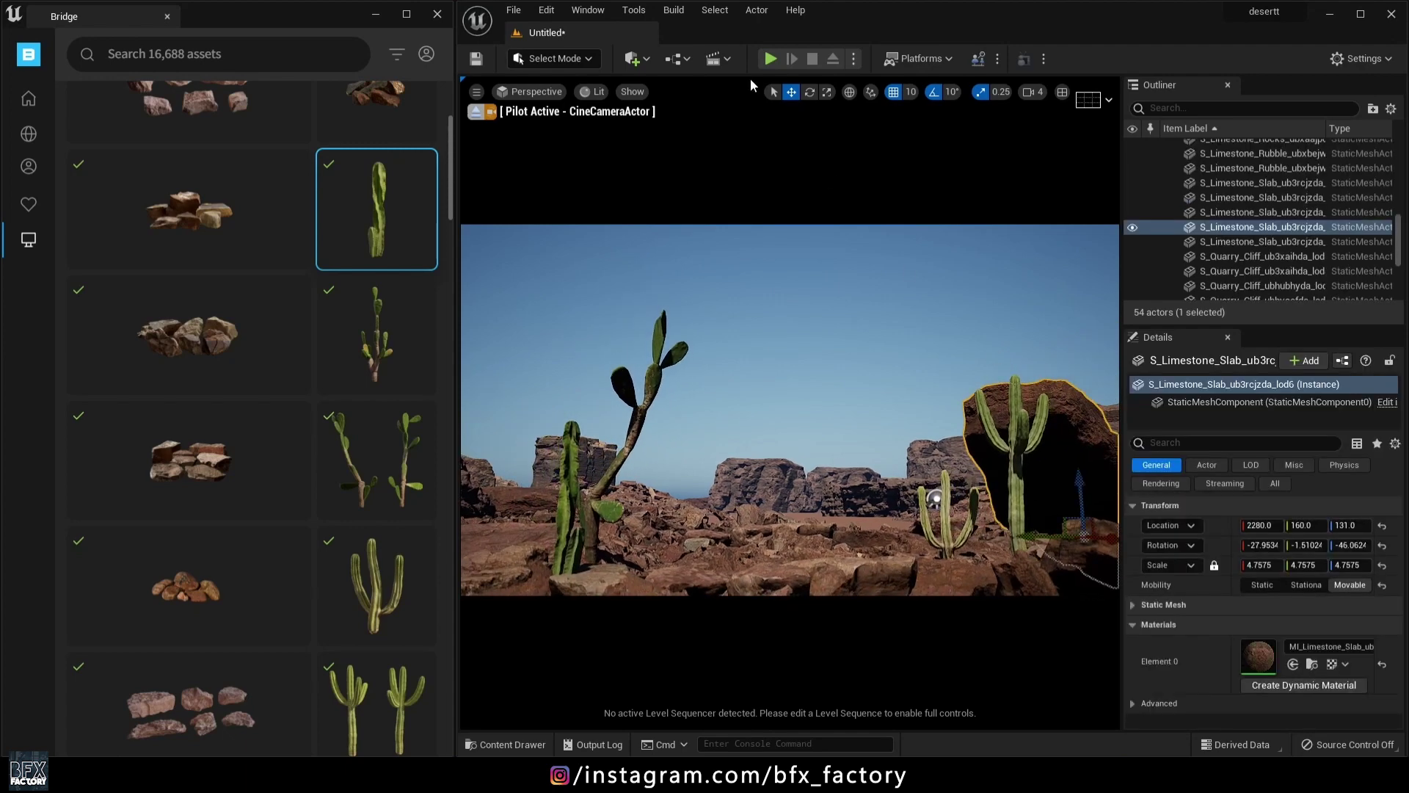
pyautogui.moveTo(1061, 540); pyautogui.dragTo(1046, 528)
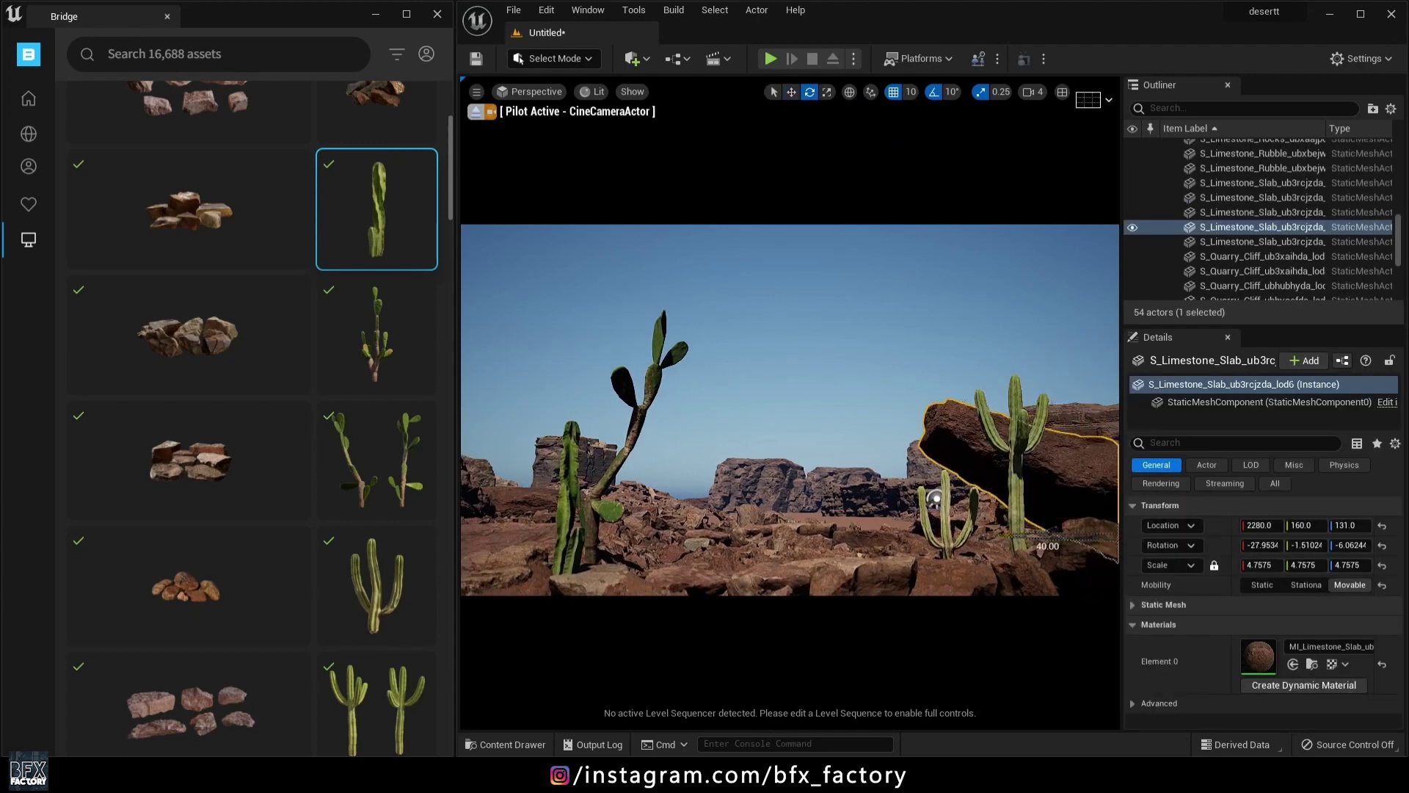
pyautogui.click(860, 347)
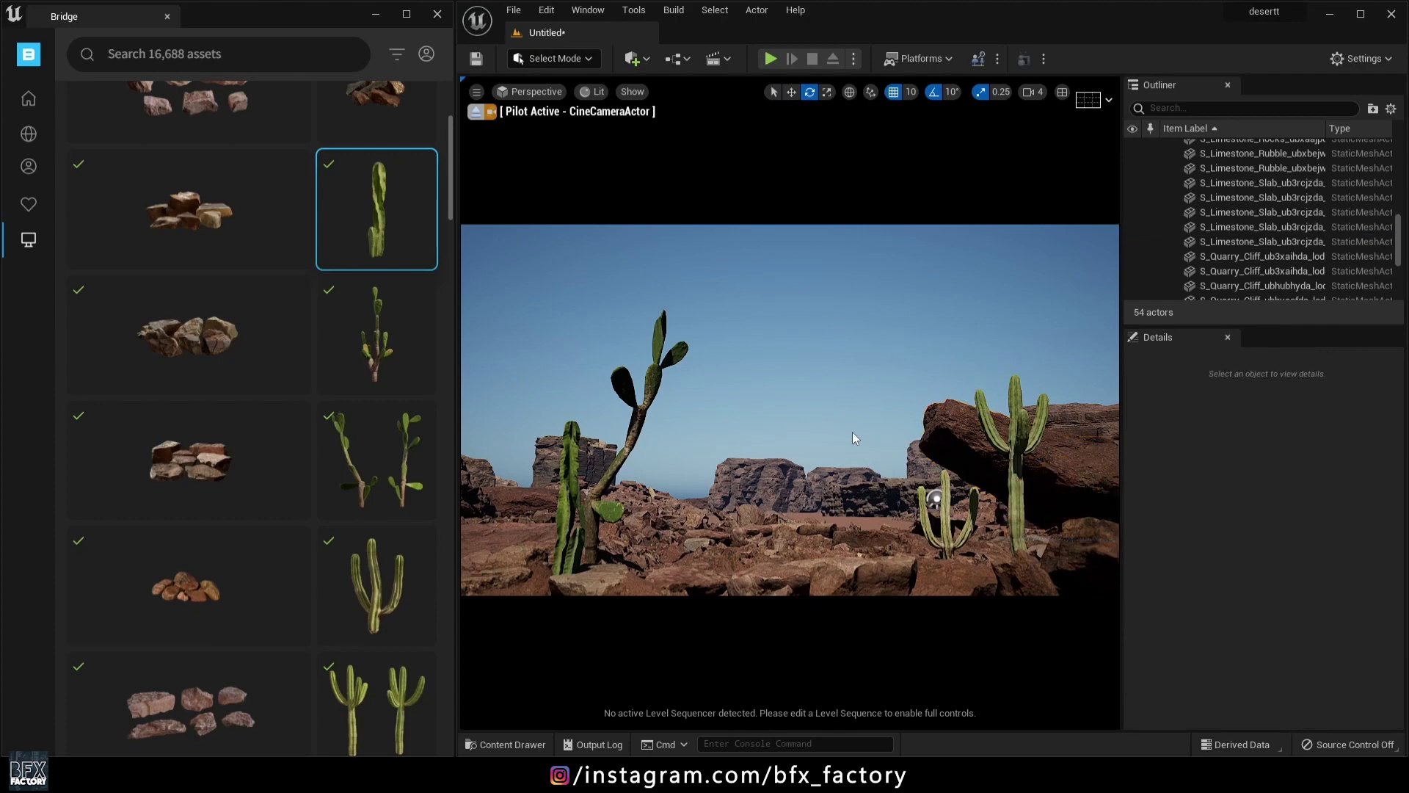
pyautogui.moveTo(853, 441); pyautogui.dragTo(852, 419, button='right')
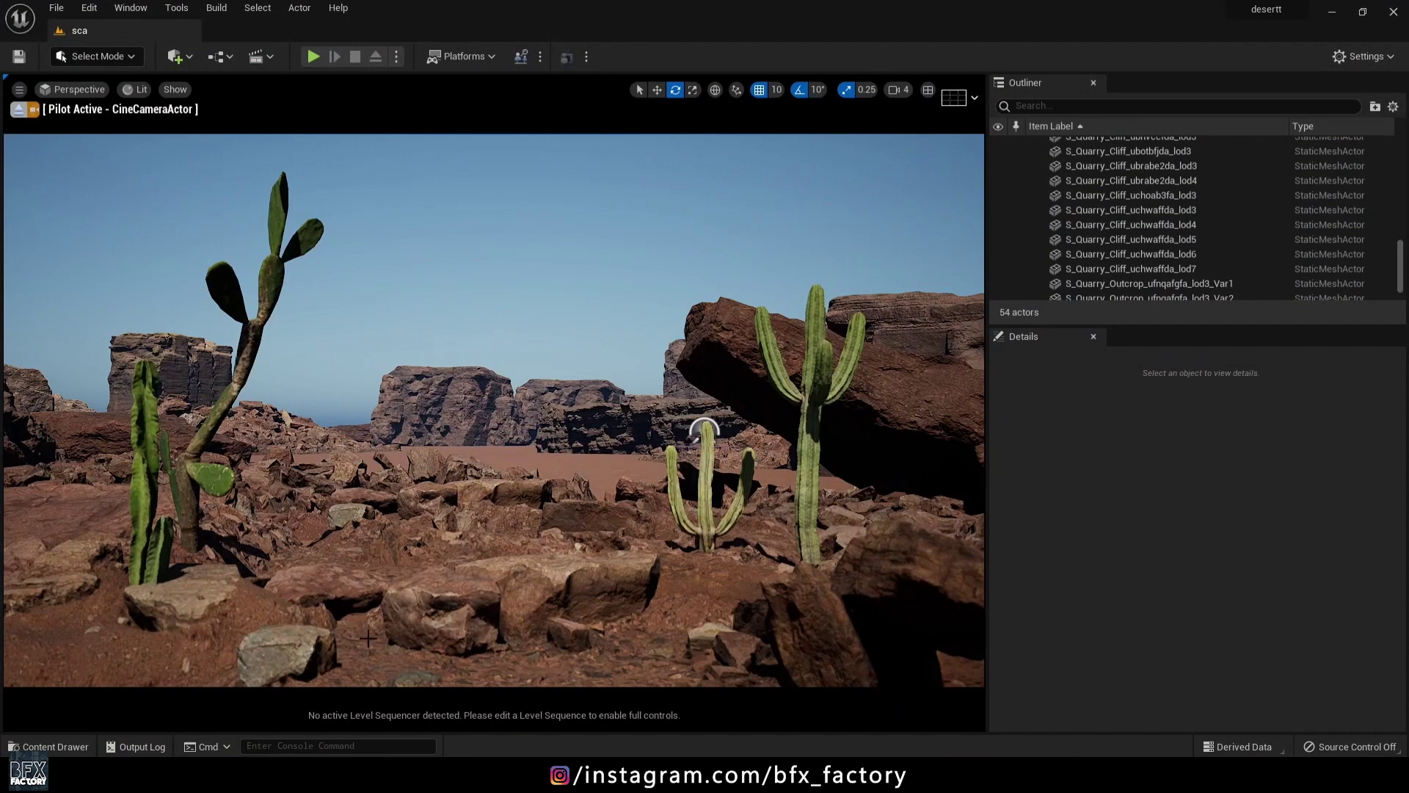
# Step: Browse the plant folders and place a Sea_Spinach plant beside the left cactus
pyautogui.hotkey('ctrl', 'space')
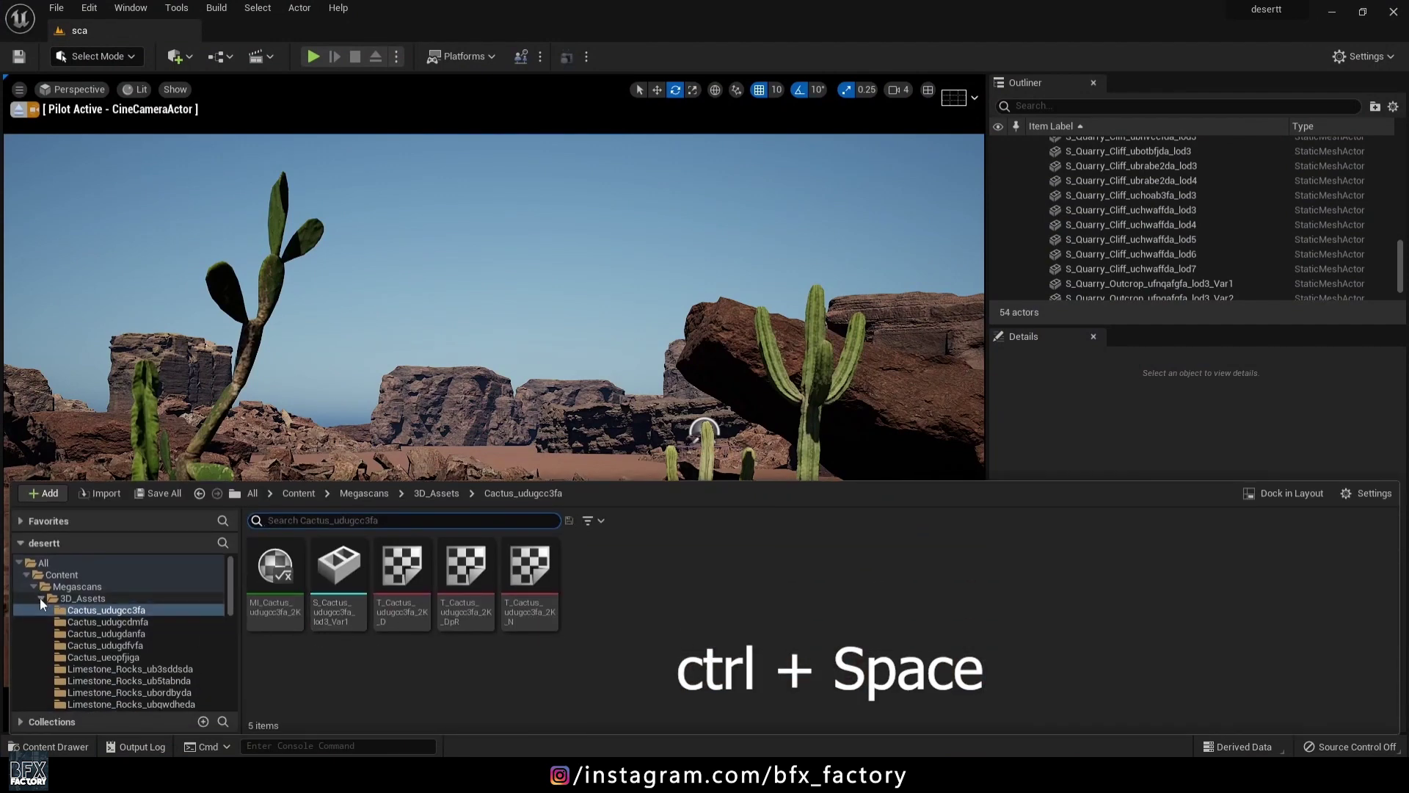
pyautogui.click(41, 599)
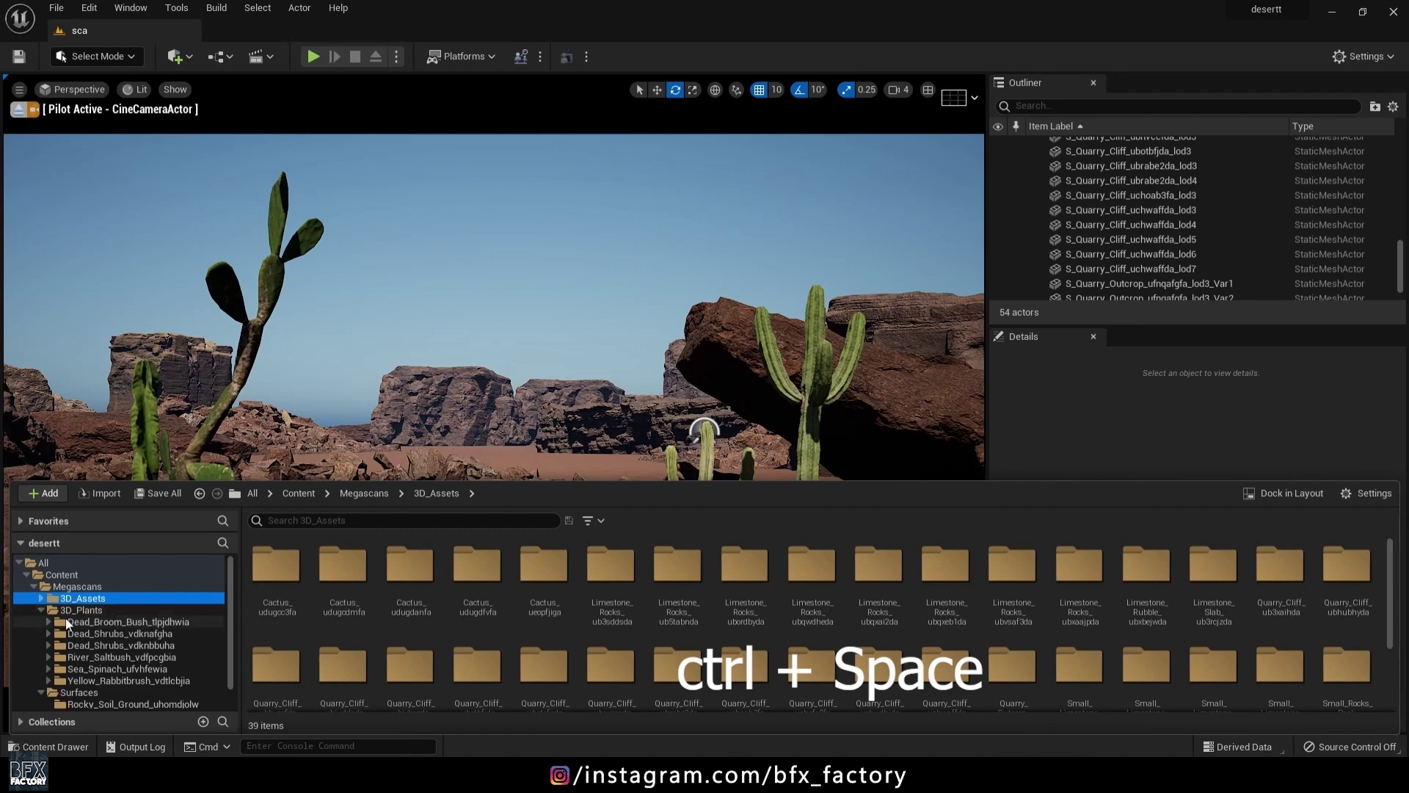
pyautogui.click(66, 622)
pyautogui.click(88, 646)
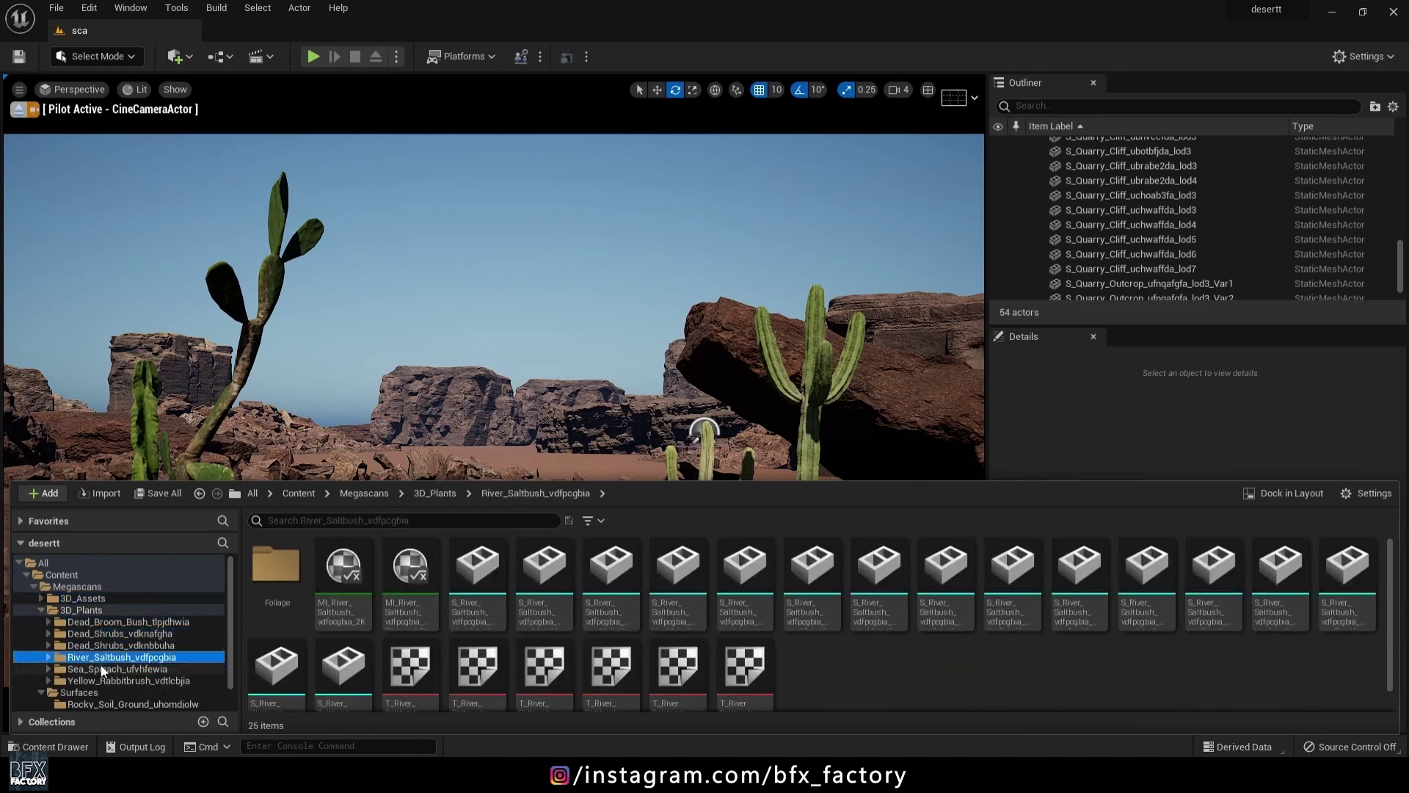
pyautogui.click(143, 635)
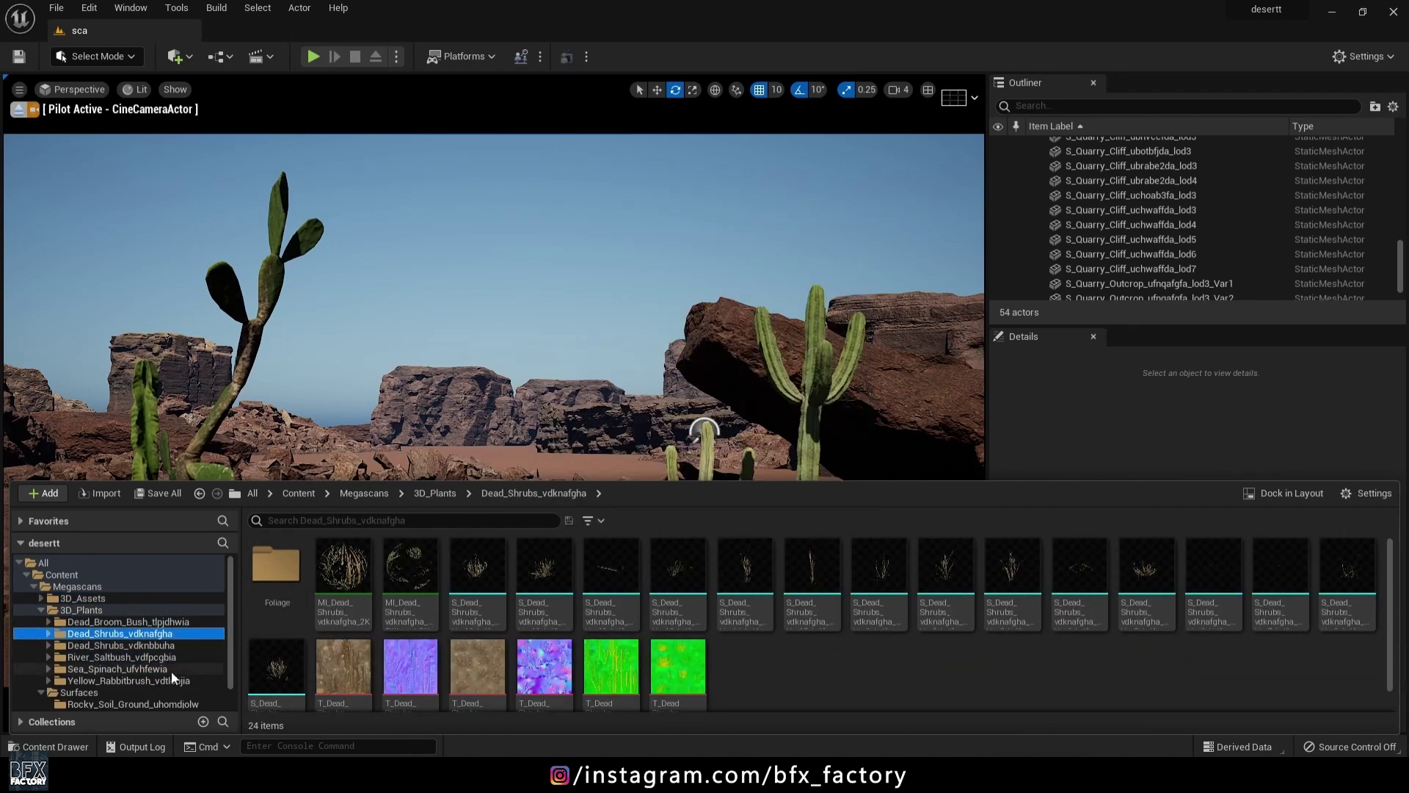
pyautogui.click(140, 670)
pyautogui.click(410, 666)
pyautogui.moveTo(472, 571); pyautogui.dragTo(125, 574)
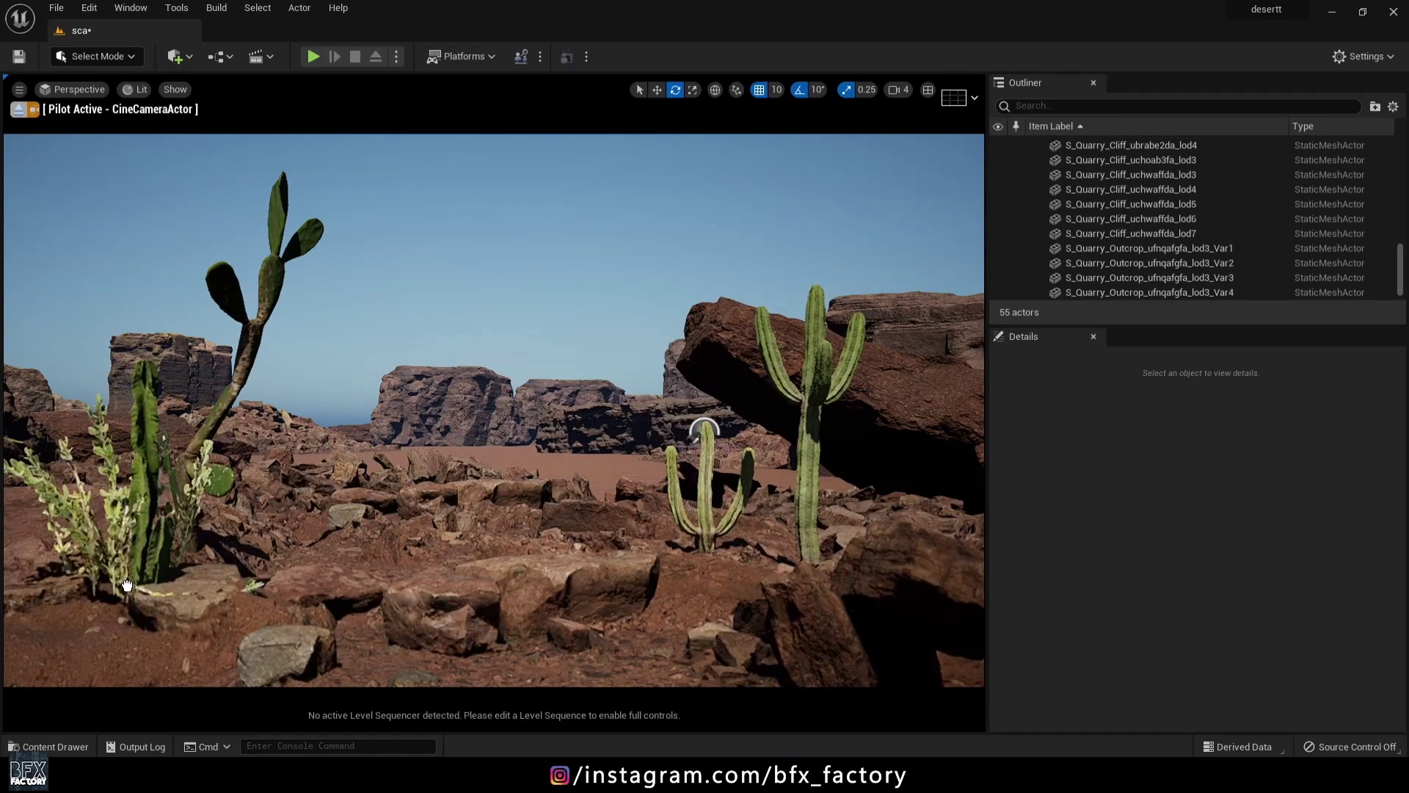
# Step: Place several Dead_Shrubs_vdknbbuha shrubs near the small cactus
pyautogui.hotkey('ctrl', 'space')
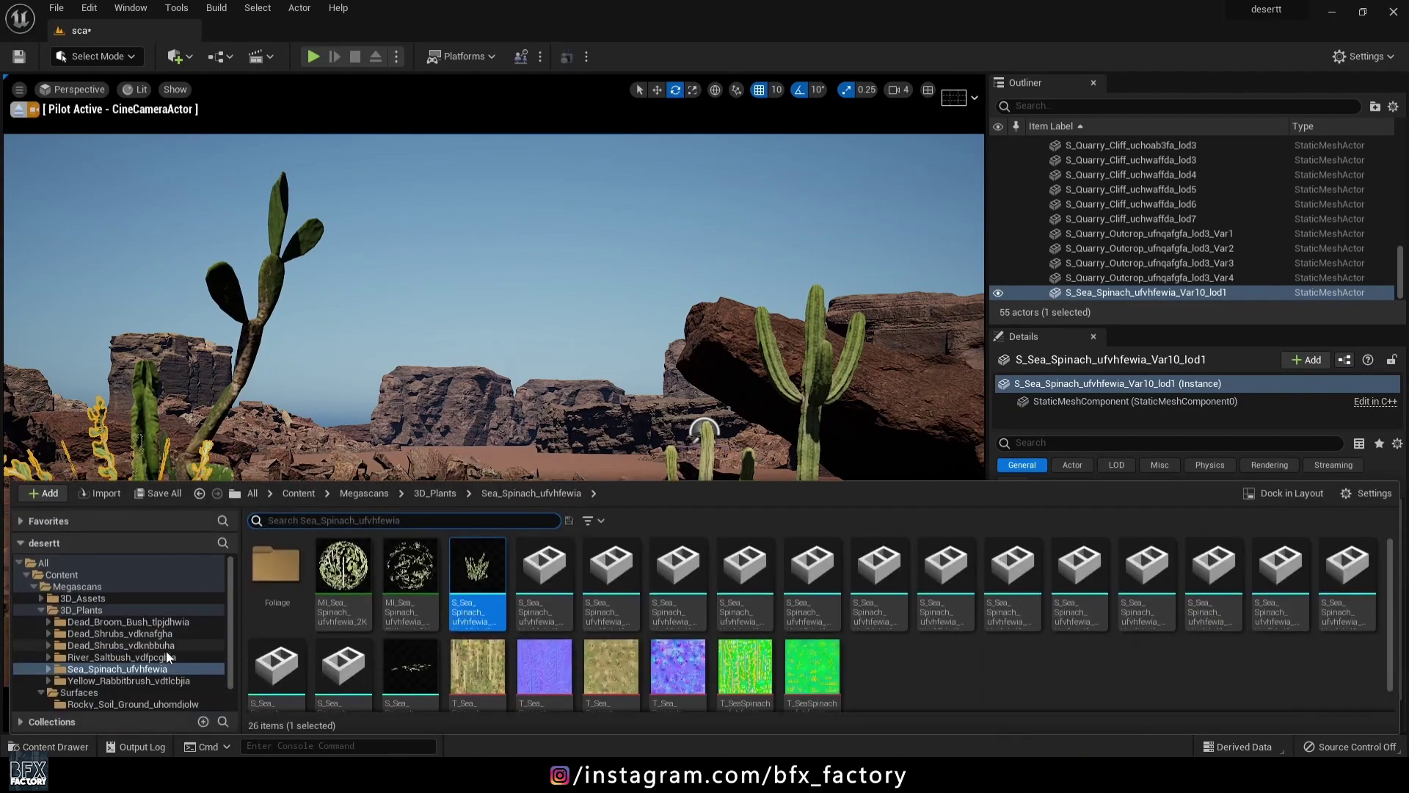
pyautogui.click(122, 646)
pyautogui.moveTo(497, 403); pyautogui.dragTo(706, 530)
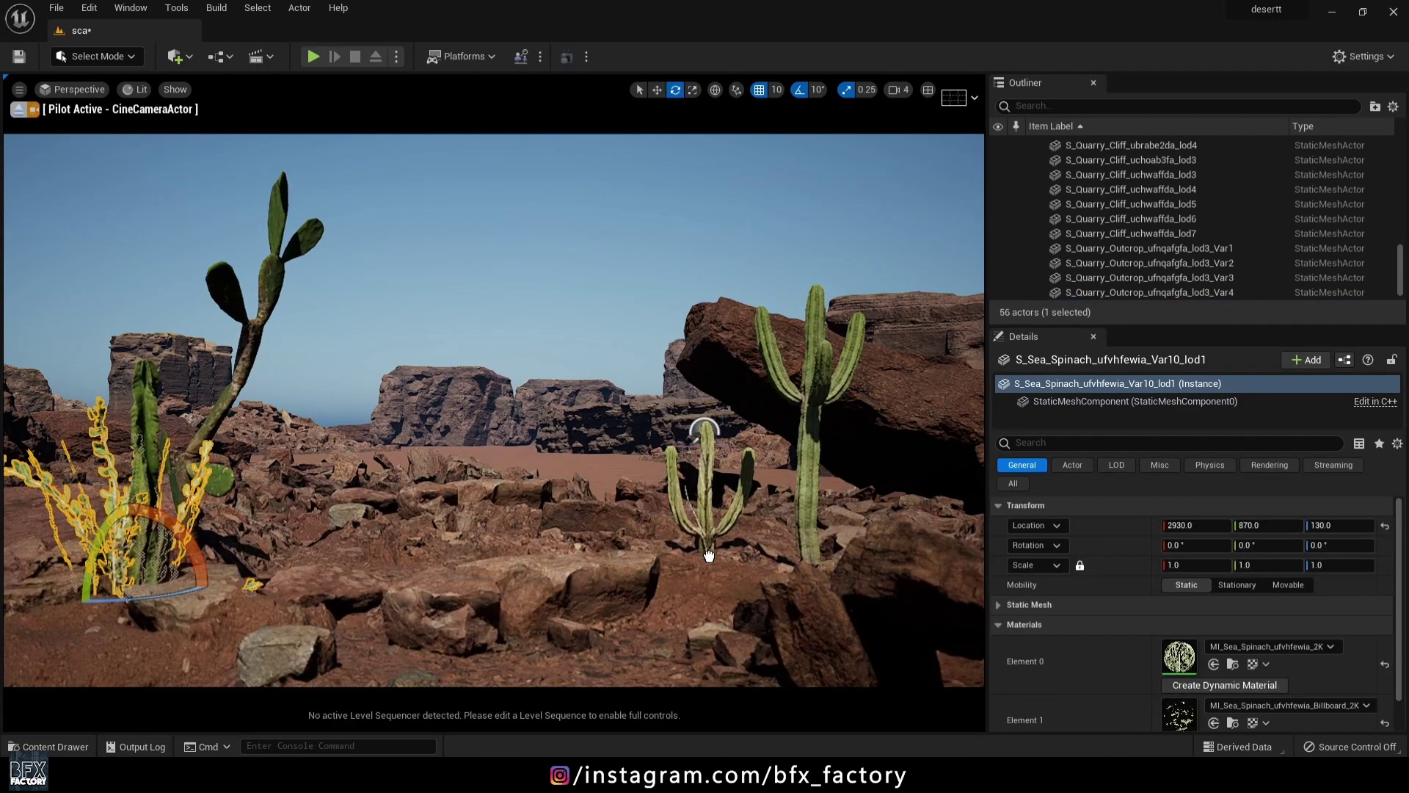
pyautogui.click(723, 556)
pyautogui.hotkey('ctrl', 'space')
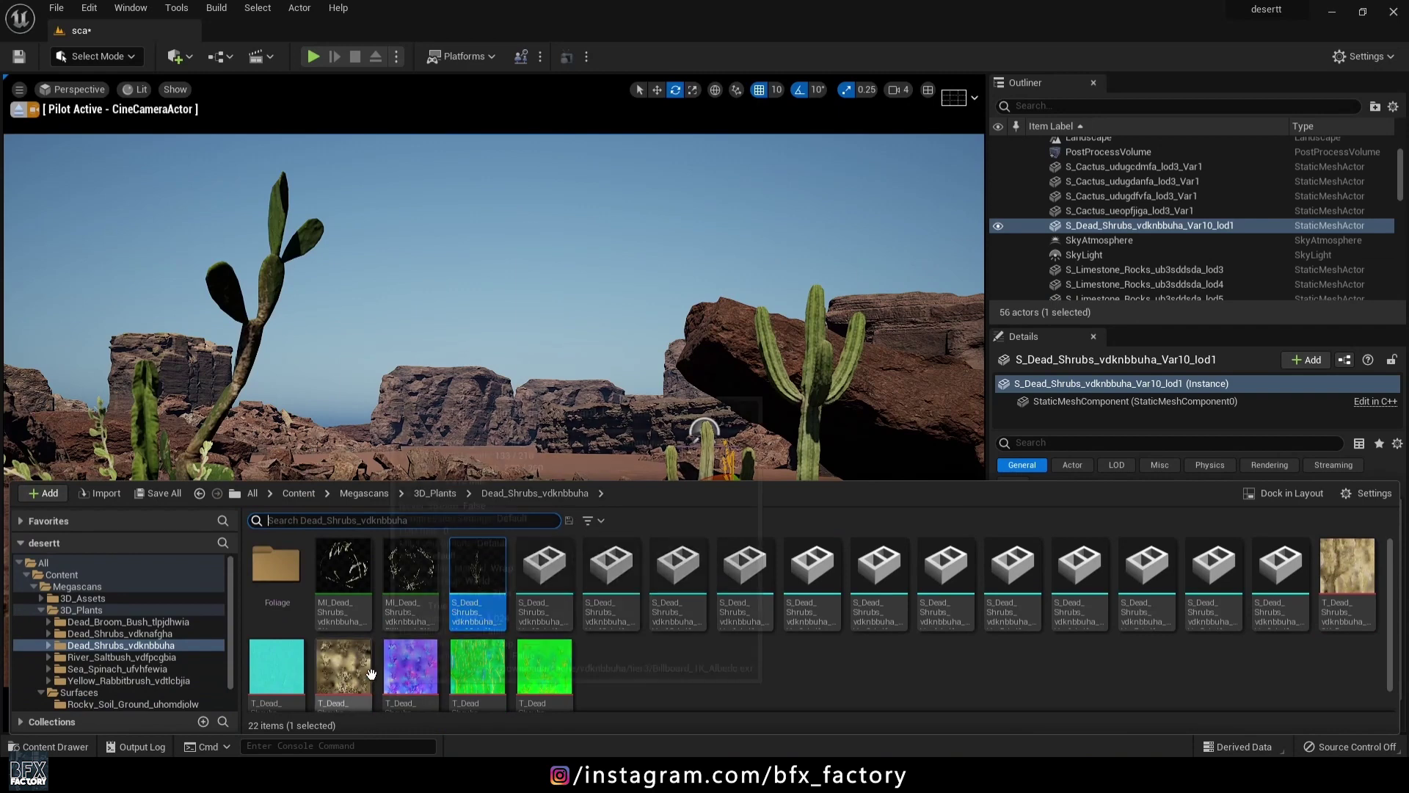
pyautogui.moveTo(609, 581); pyautogui.dragTo(789, 536)
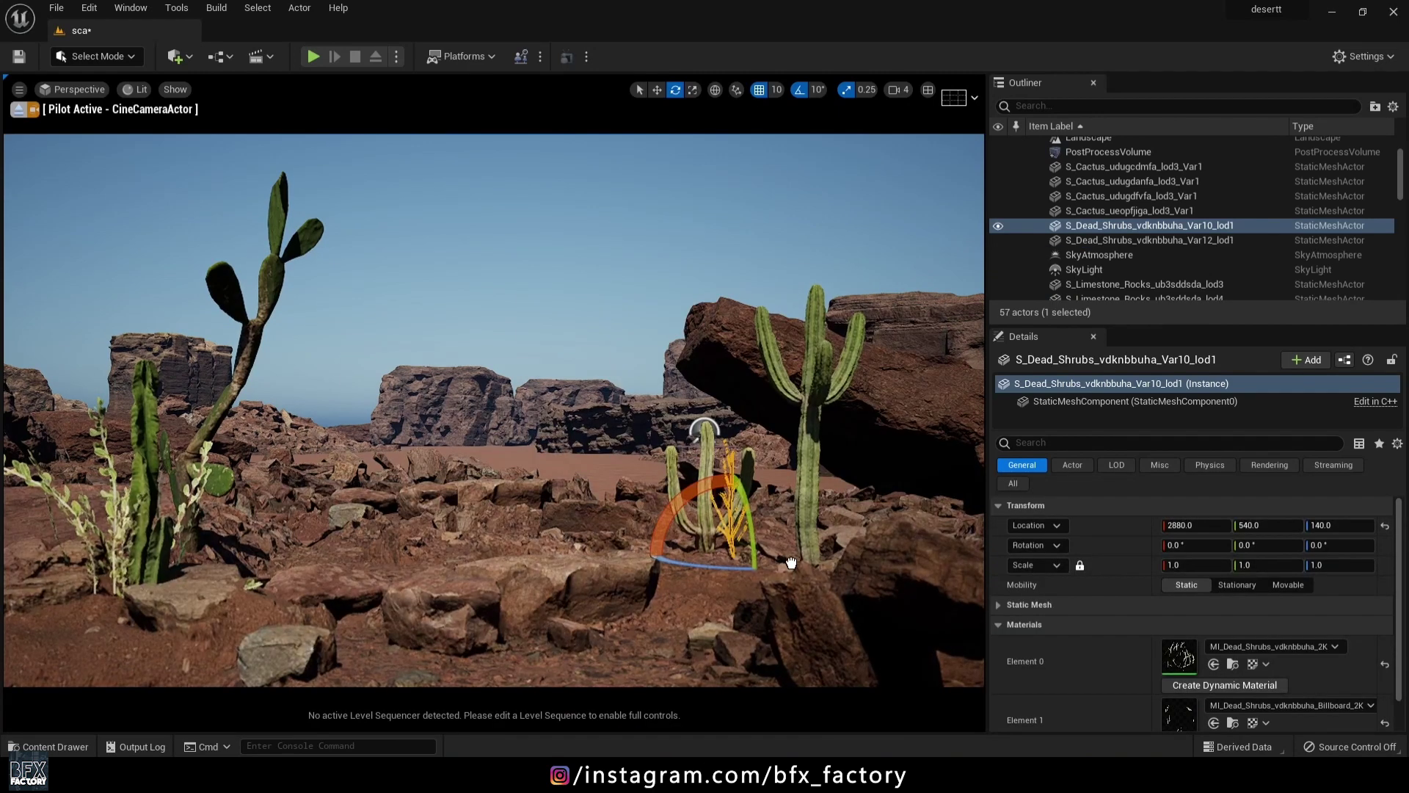
pyautogui.click(704, 496)
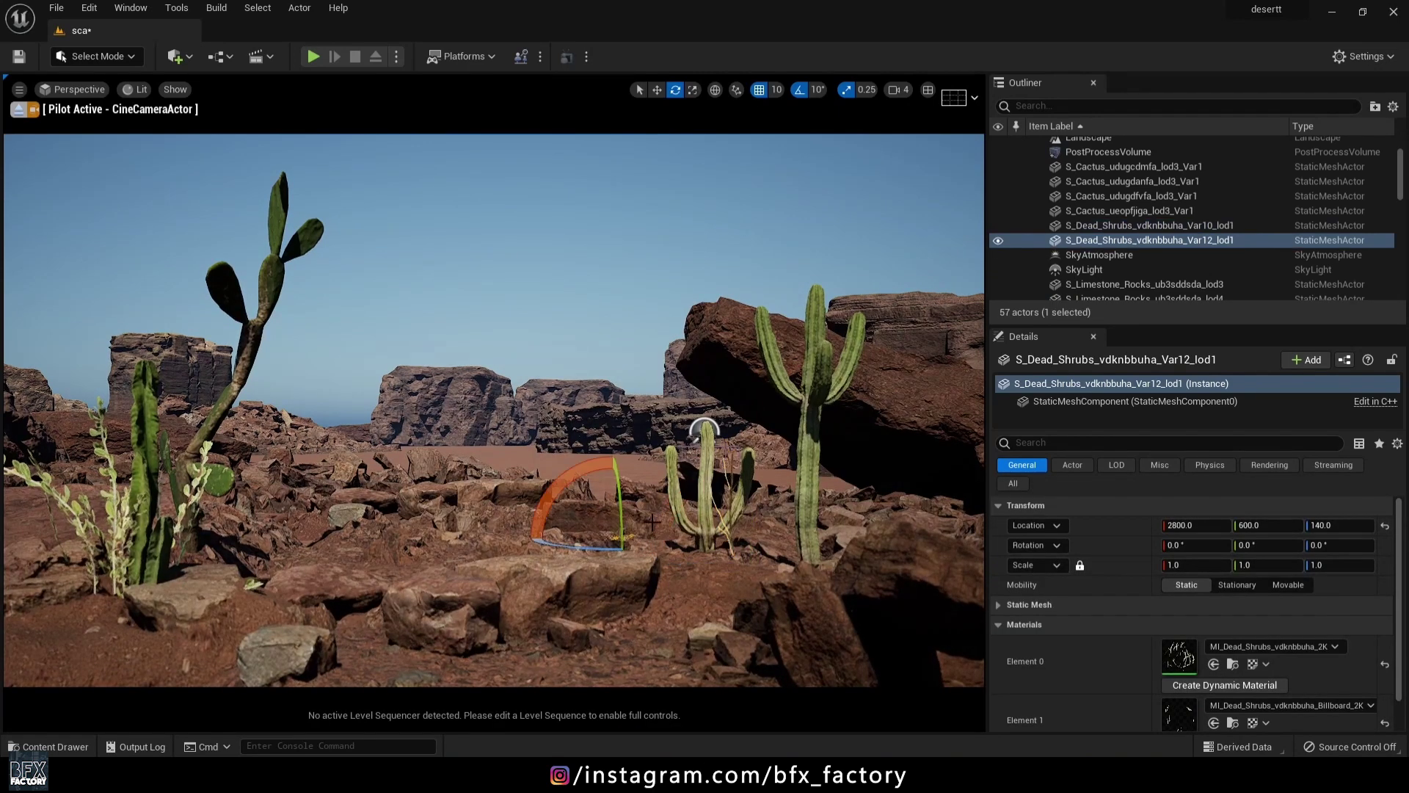
pyautogui.hotkey('ctrl', 'space')
pyautogui.moveTo(745, 572); pyautogui.dragTo(705, 496)
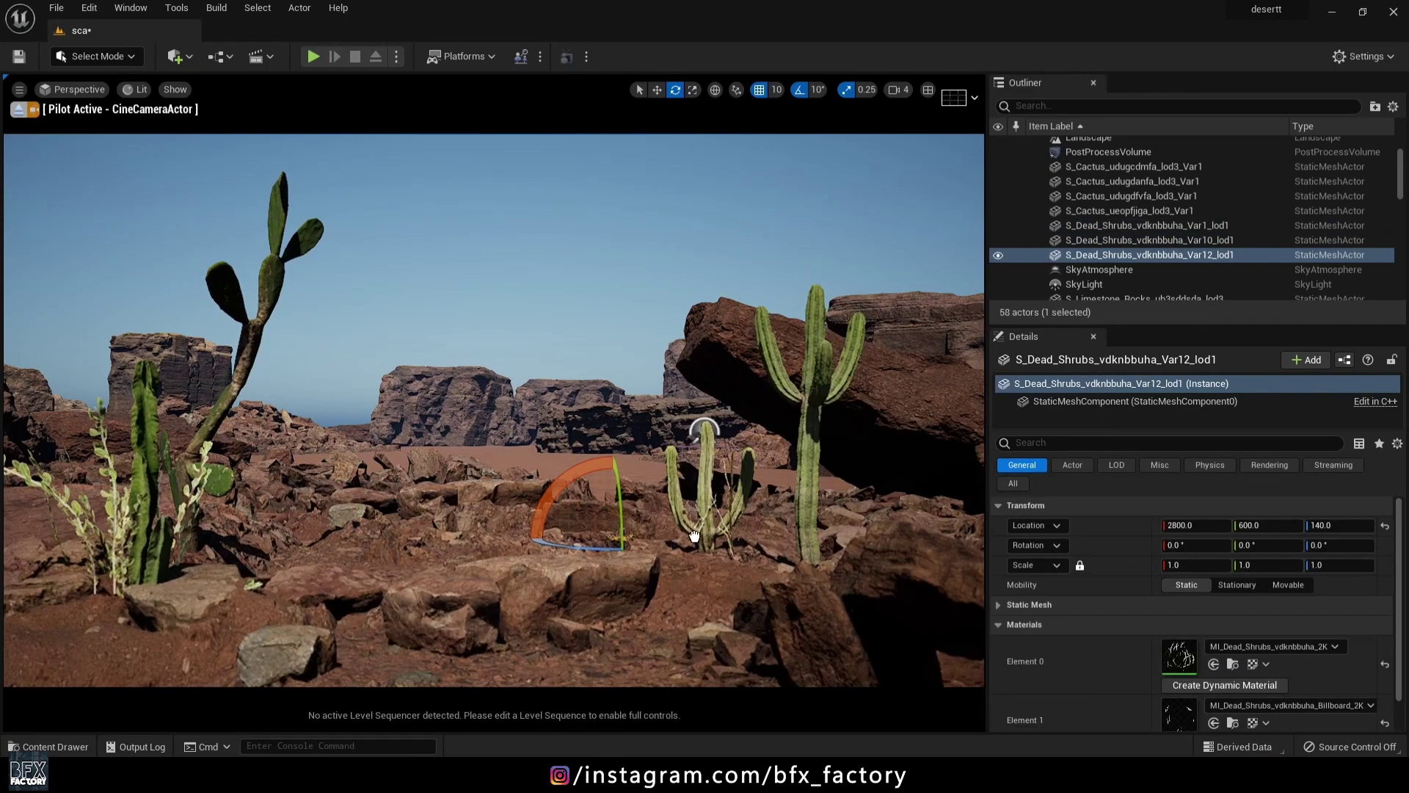
# Step: Scatter Dead_Shrubs_vdknafgha dry shrubs by the small cactus, among the rocks, and bottom-left
pyautogui.hotkey('ctrl', 'space')
pyautogui.click(121, 634)
pyautogui.moveTo(477, 572); pyautogui.dragTo(705, 496)
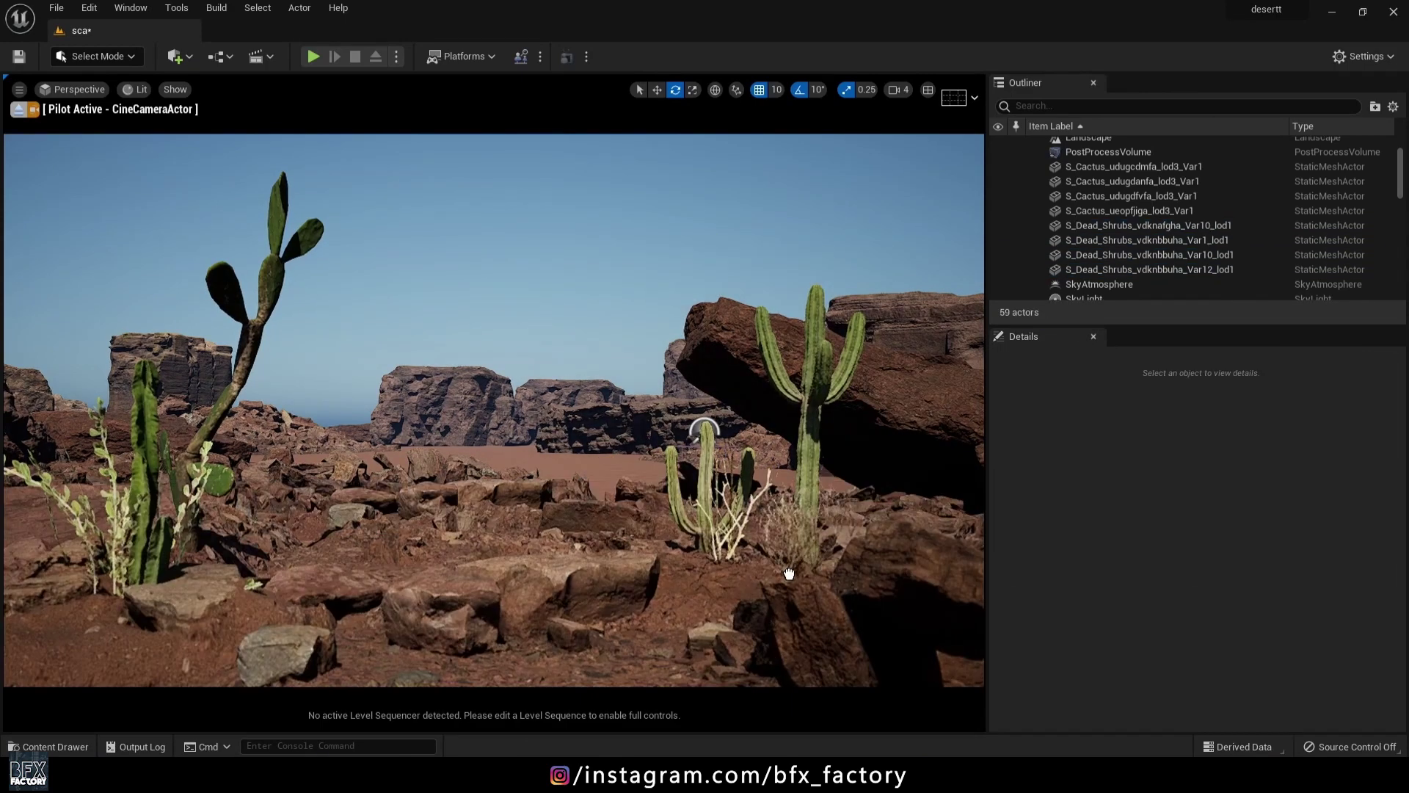
pyautogui.hotkey('ctrl', 'space')
pyautogui.moveTo(776, 573); pyautogui.dragTo(727, 518)
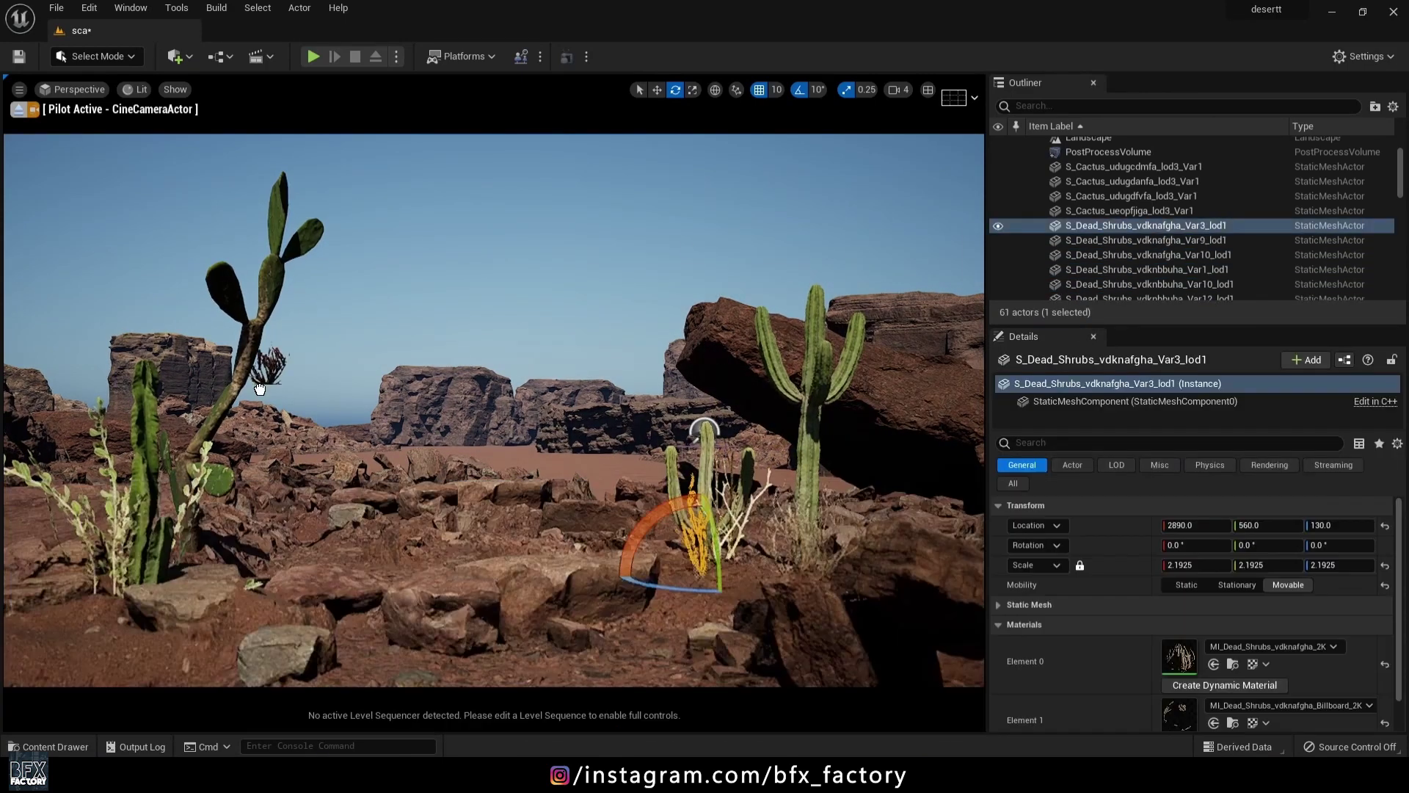
pyautogui.hotkey('ctrl', 'space')
pyautogui.moveTo(276, 574); pyautogui.dragTo(67, 628)
pyautogui.hotkey('ctrl', 'space')
pyautogui.moveTo(1346, 573)
pyautogui.mouseDown()
pyautogui.moveTo(662, 617)
pyautogui.moveTo(617, 595)
pyautogui.mouseUp()
# Step: Place a River_Saltbush clump among the rocks
pyautogui.hotkey('ctrl', 'space')
pyautogui.click(121, 657)
pyautogui.hotkey('ctrl', 'space')
pyautogui.press('Escape')
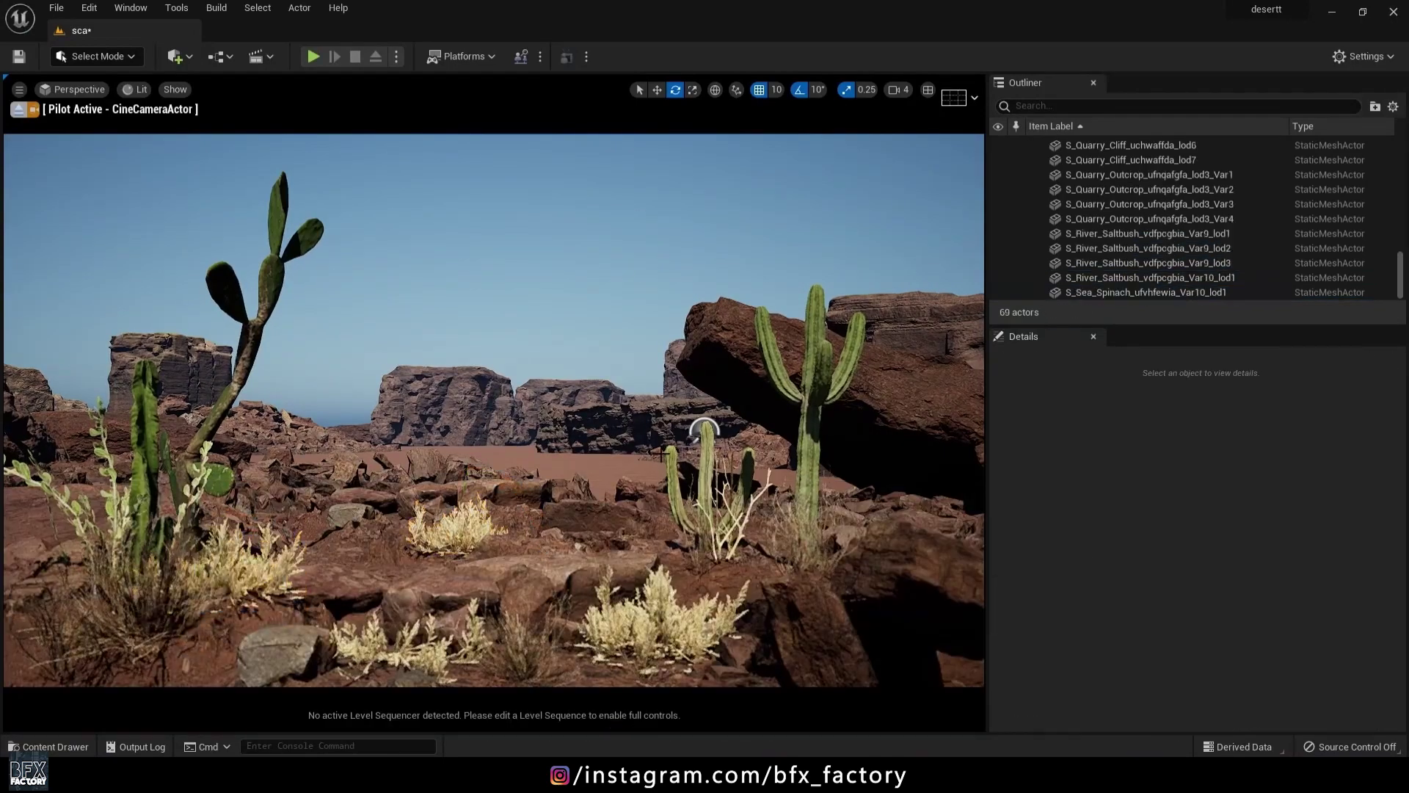
pyautogui.moveTo(638, 466); pyautogui.dragTo(705, 330, button='right')
# Step: Drop a small cactus among the rocks and turn it about 70° on Z
pyautogui.hotkey('ctrl', 'space')
pyautogui.moveTo(661, 617); pyautogui.dragTo(517, 374)
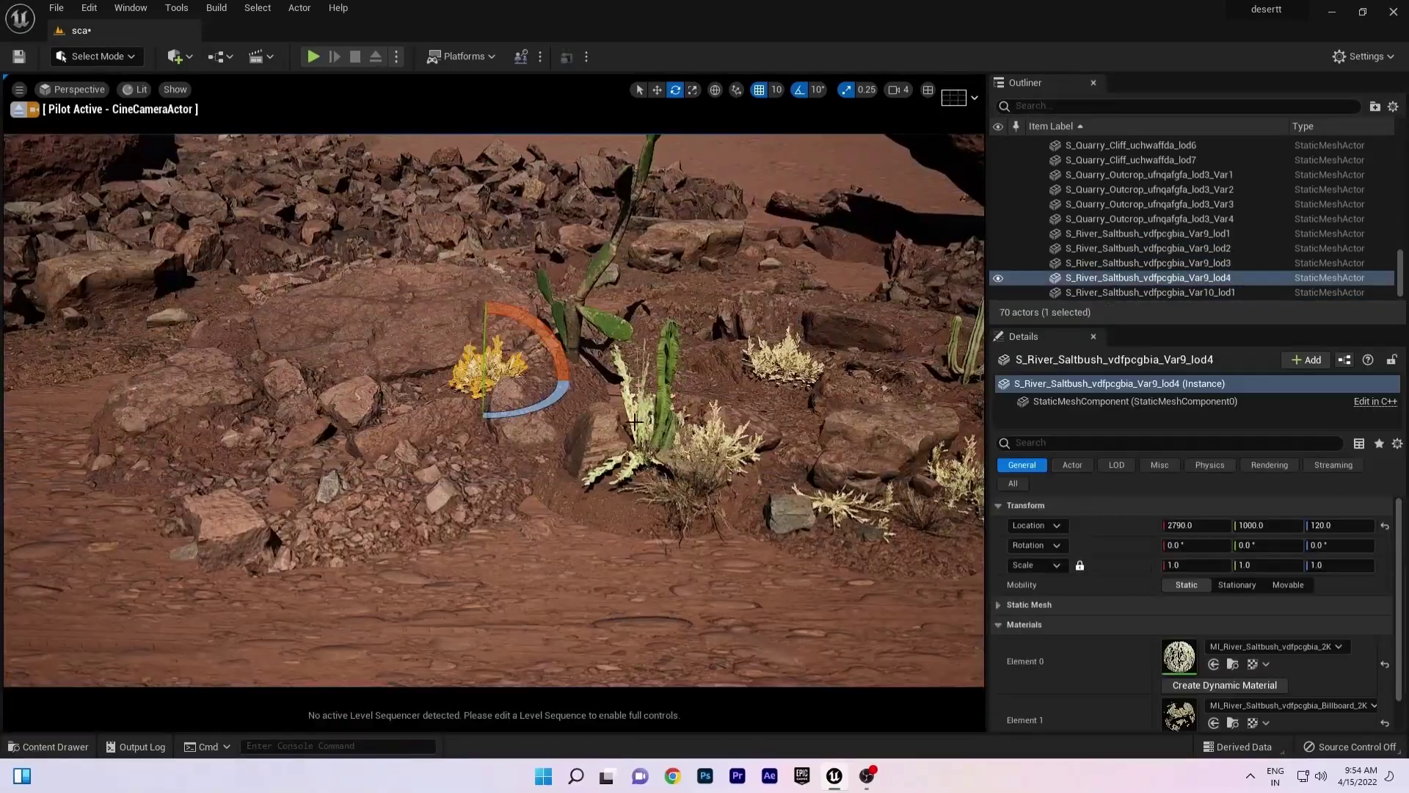
pyautogui.moveTo(701, 447); pyautogui.dragTo(551, 330, button='right')
pyautogui.hotkey('ctrl', 'space')
pyautogui.moveTo(220, 616); pyautogui.dragTo(341, 507)
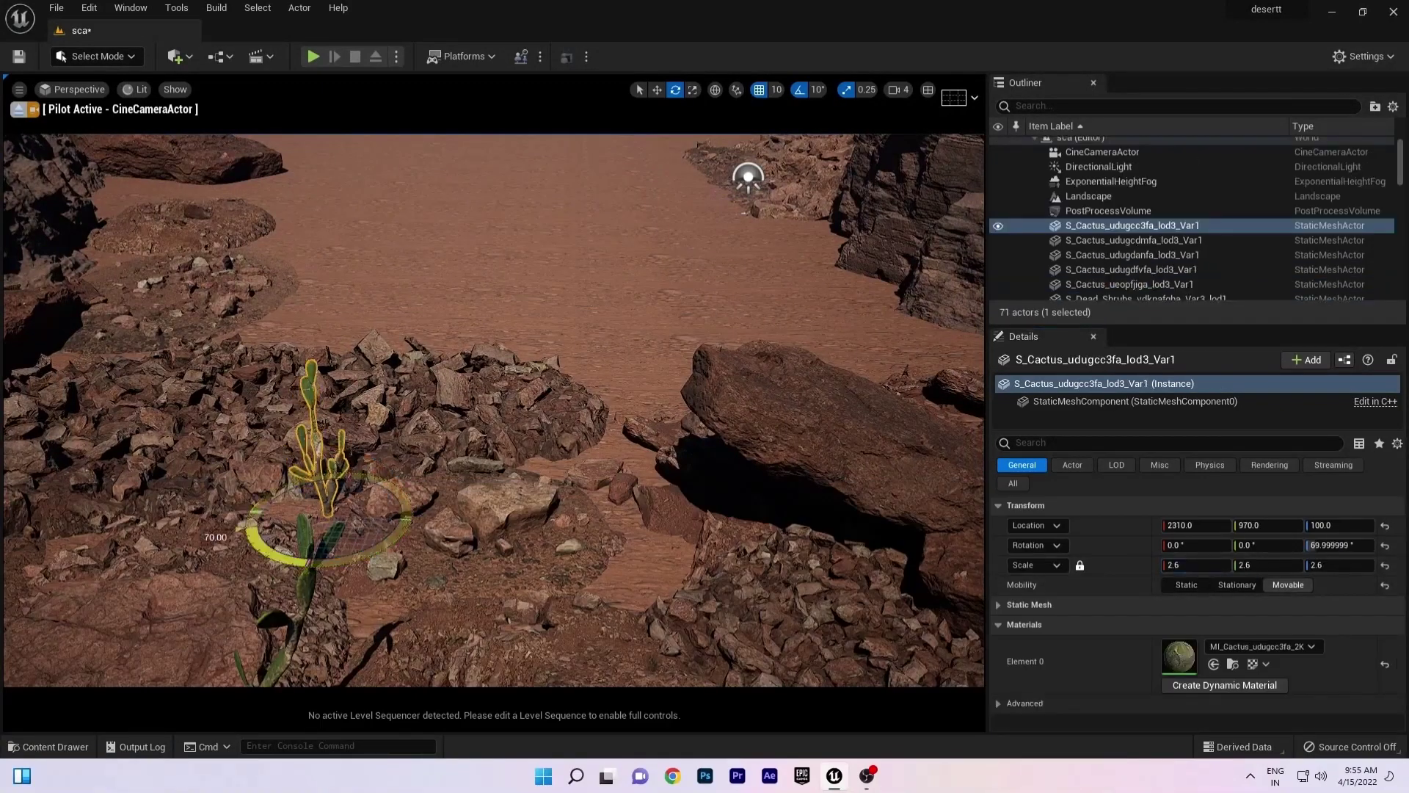